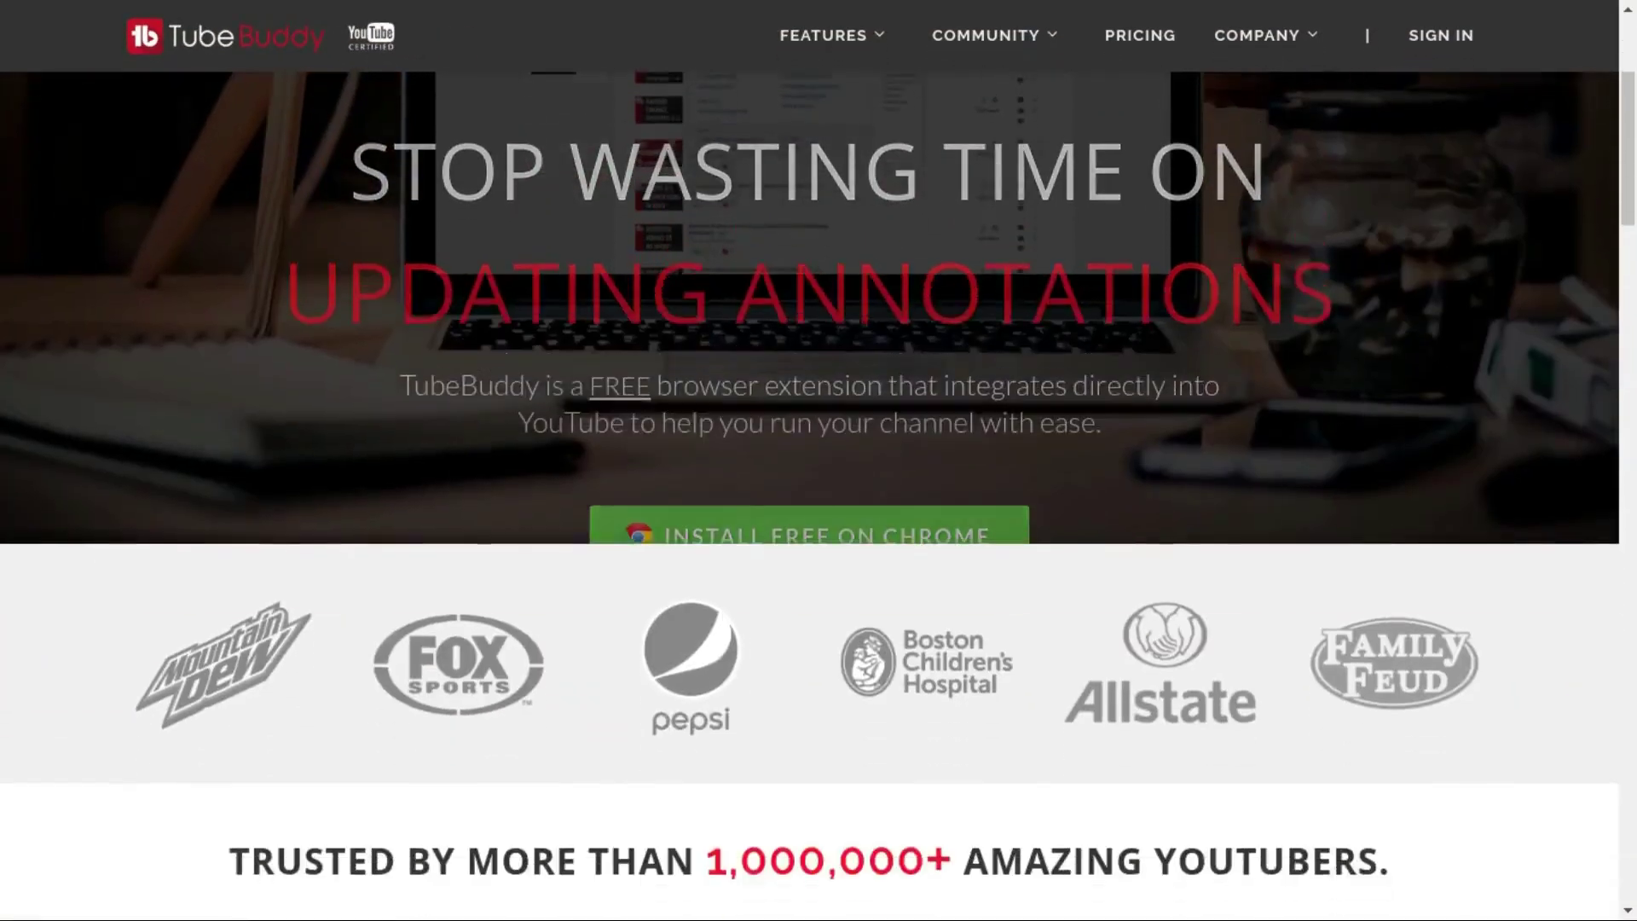
Restore the OpenShot Addingmusic window from the taskbar and maximize it to full screen.
scroll(818, 494, "down", 3)
scroll(818, 494, "down", 4)
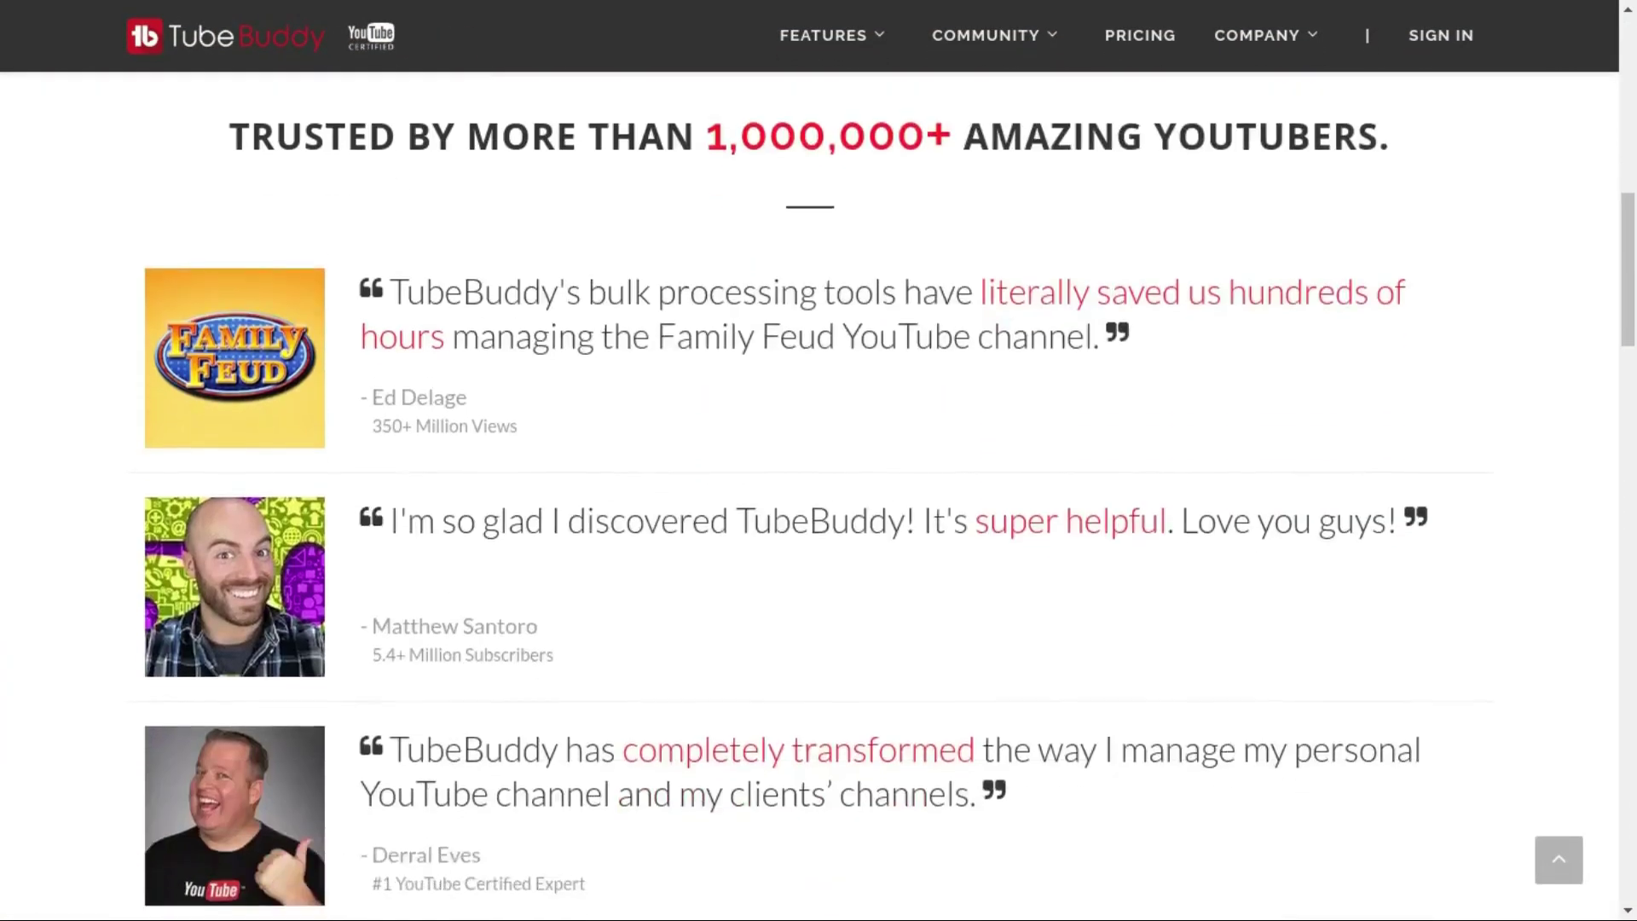
scroll(819, 494, "down", 4)
scroll(819, 494, "down", 2)
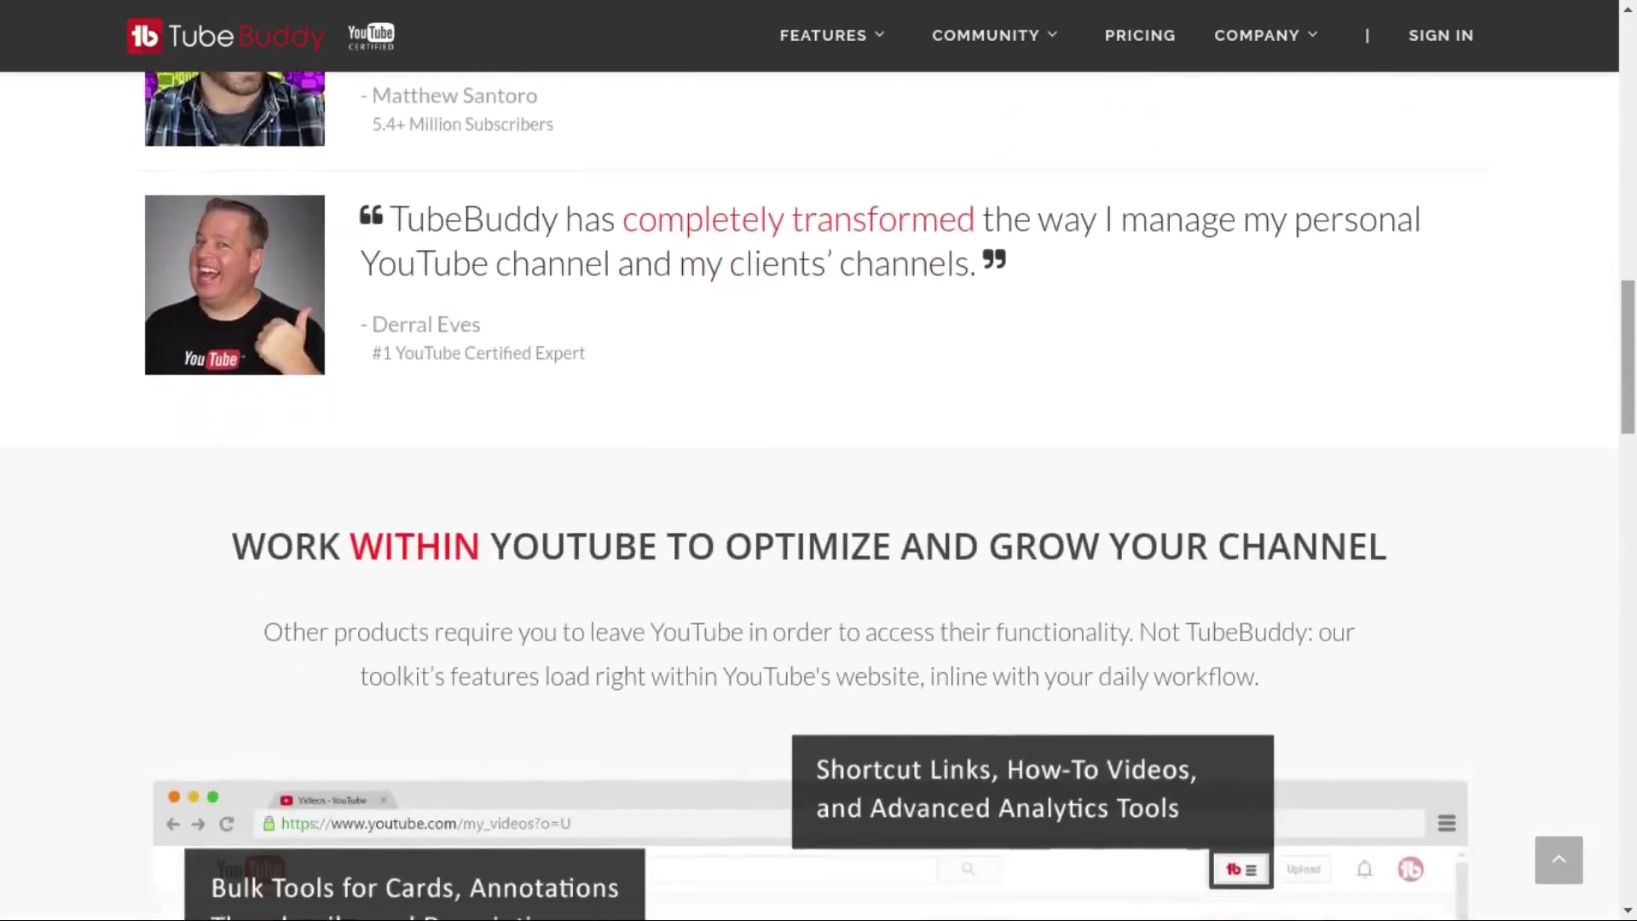
scroll(819, 495, "down", 3)
scroll(818, 495, "down", 1)
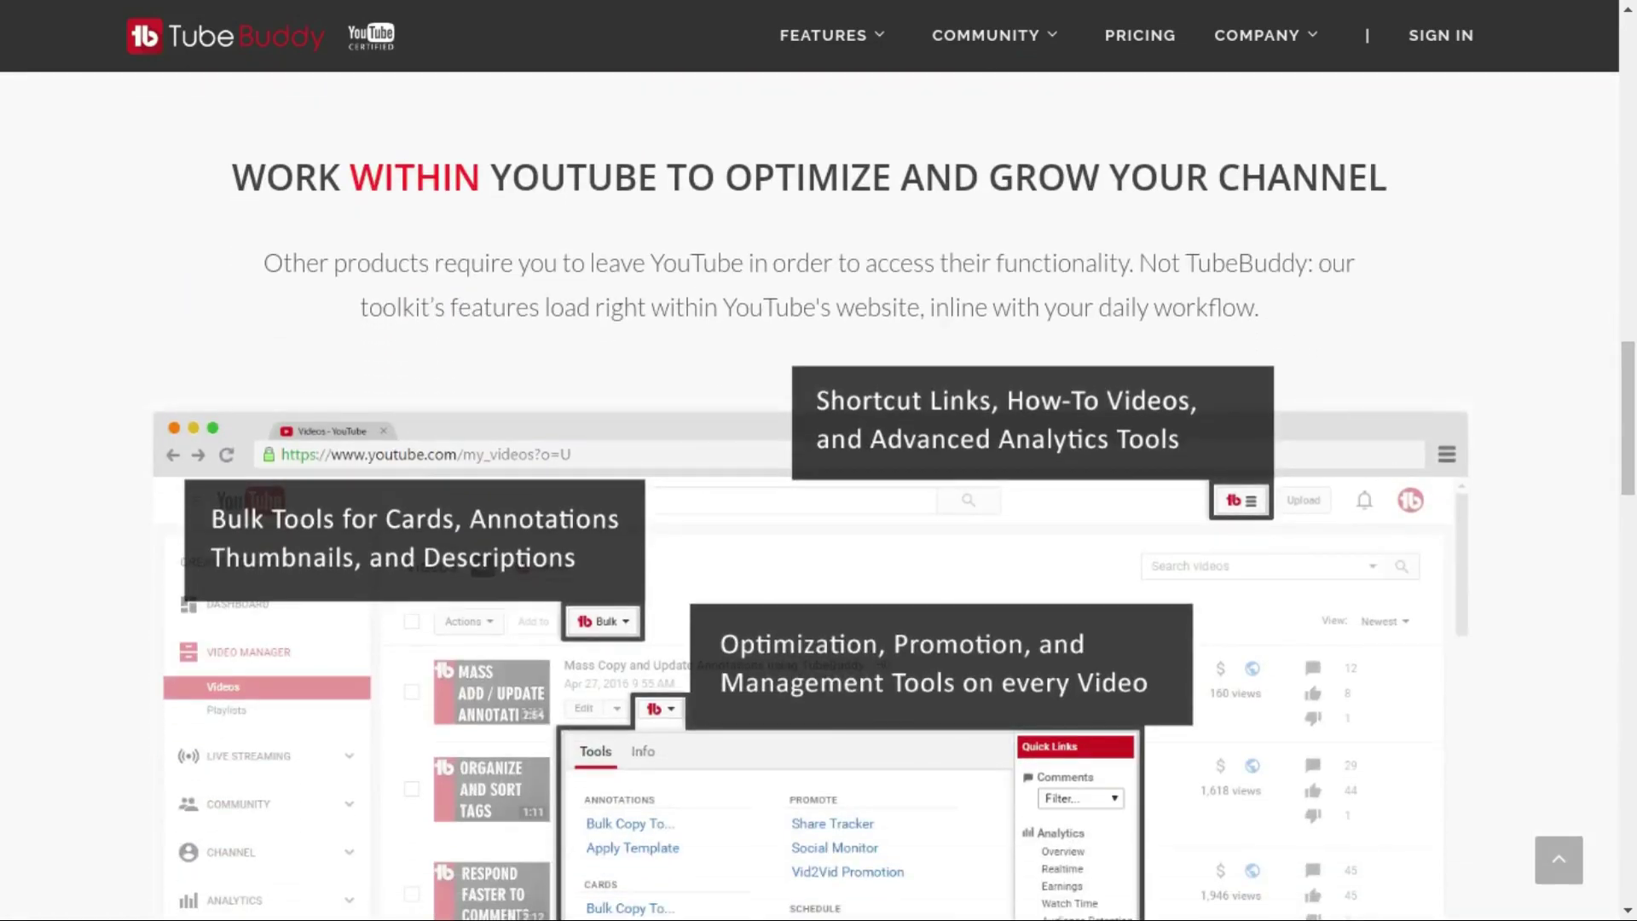
scroll(818, 494, "down", 1)
scroll(819, 495, "down", 1)
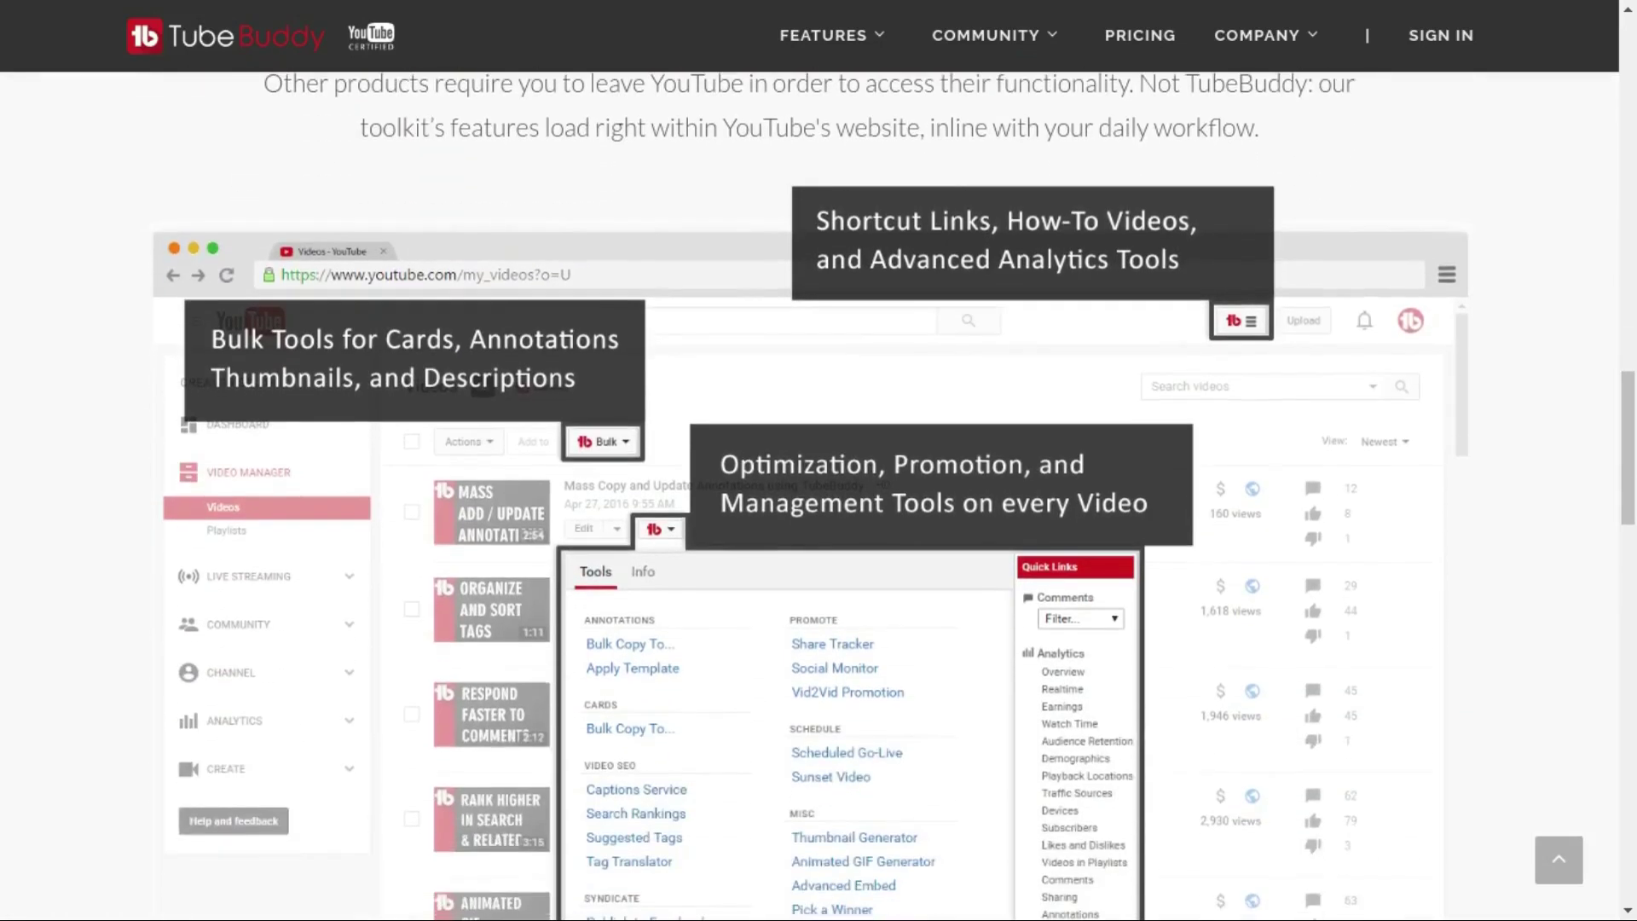
scroll(818, 495, "down", 3)
scroll(819, 494, "down", 1)
scroll(819, 495, "down", 1)
scroll(819, 495, "down", 1)
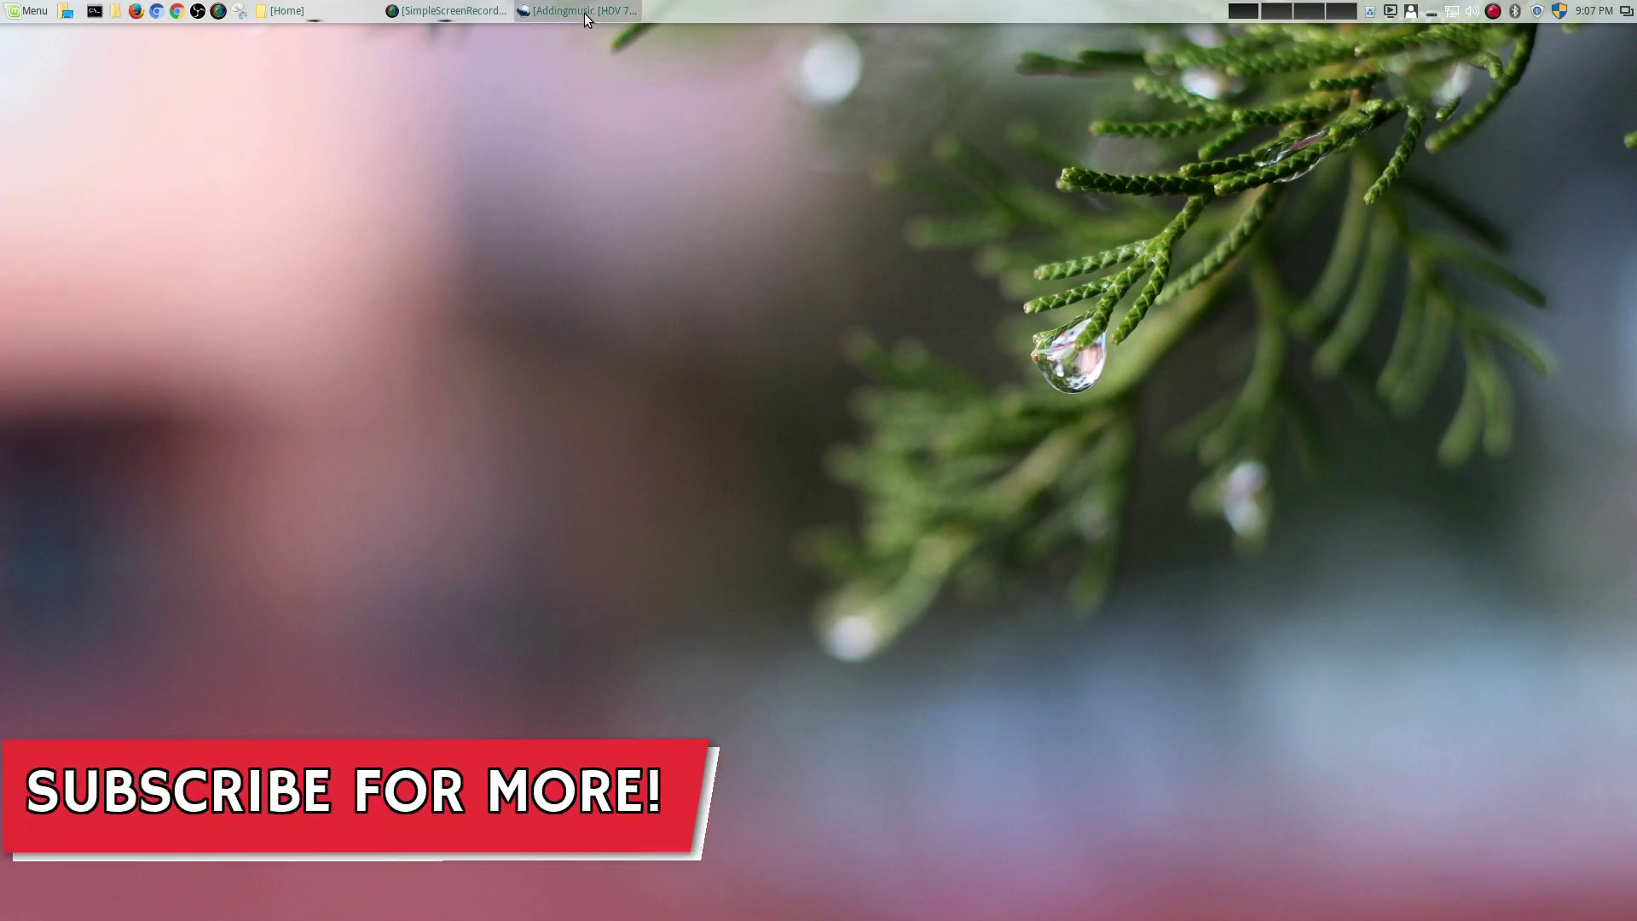
left_click(584, 11)
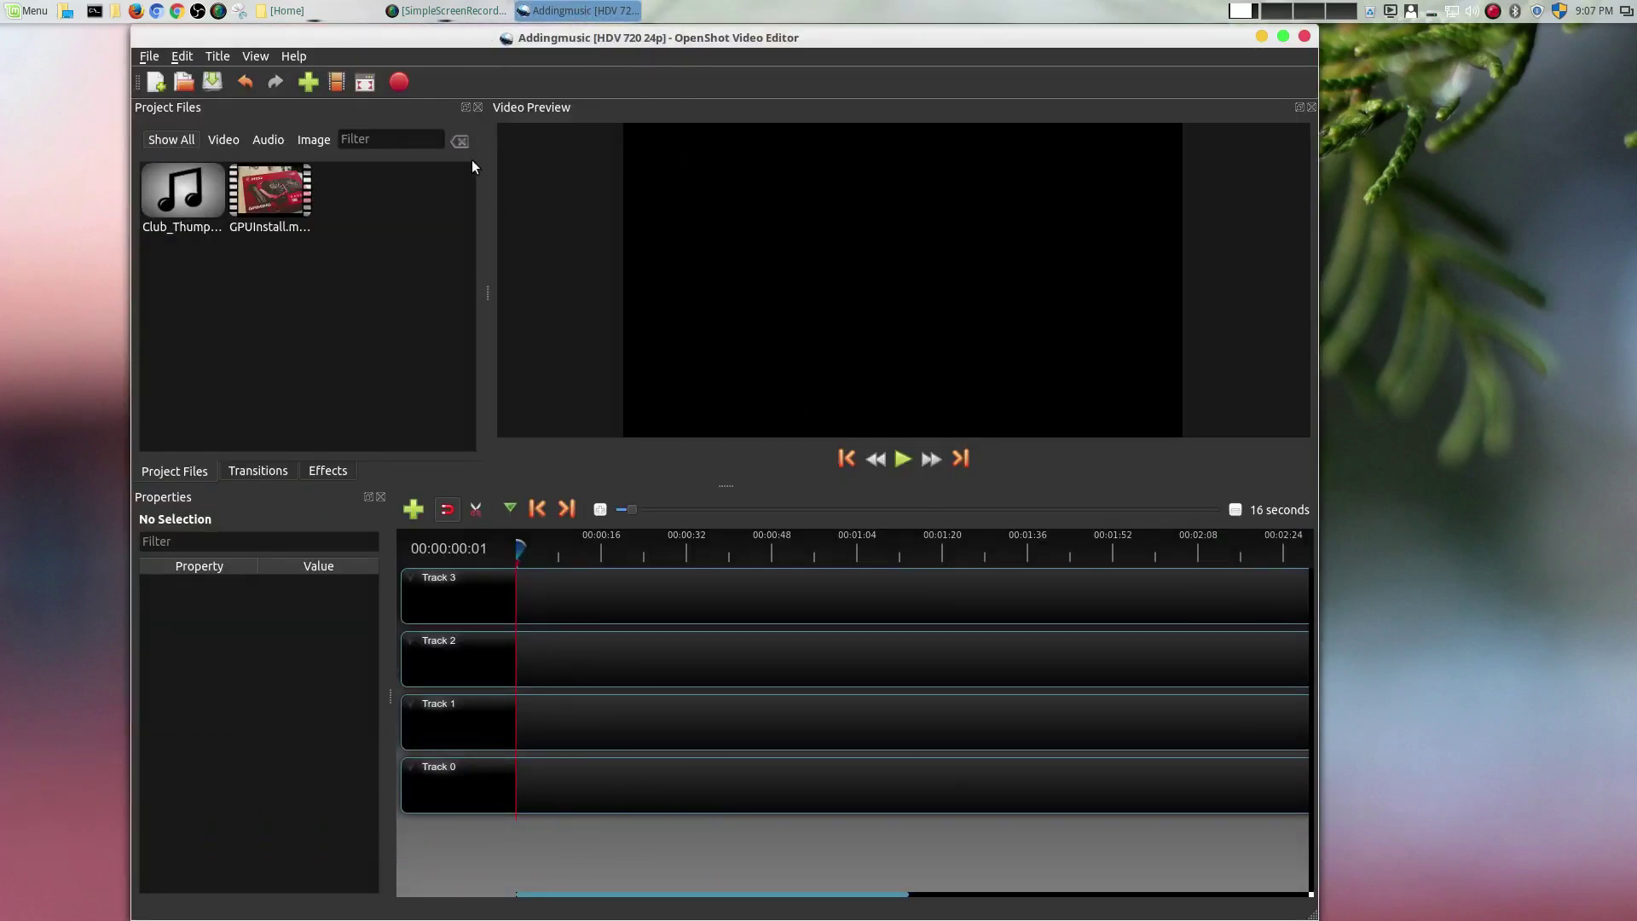
left_click(365, 81)
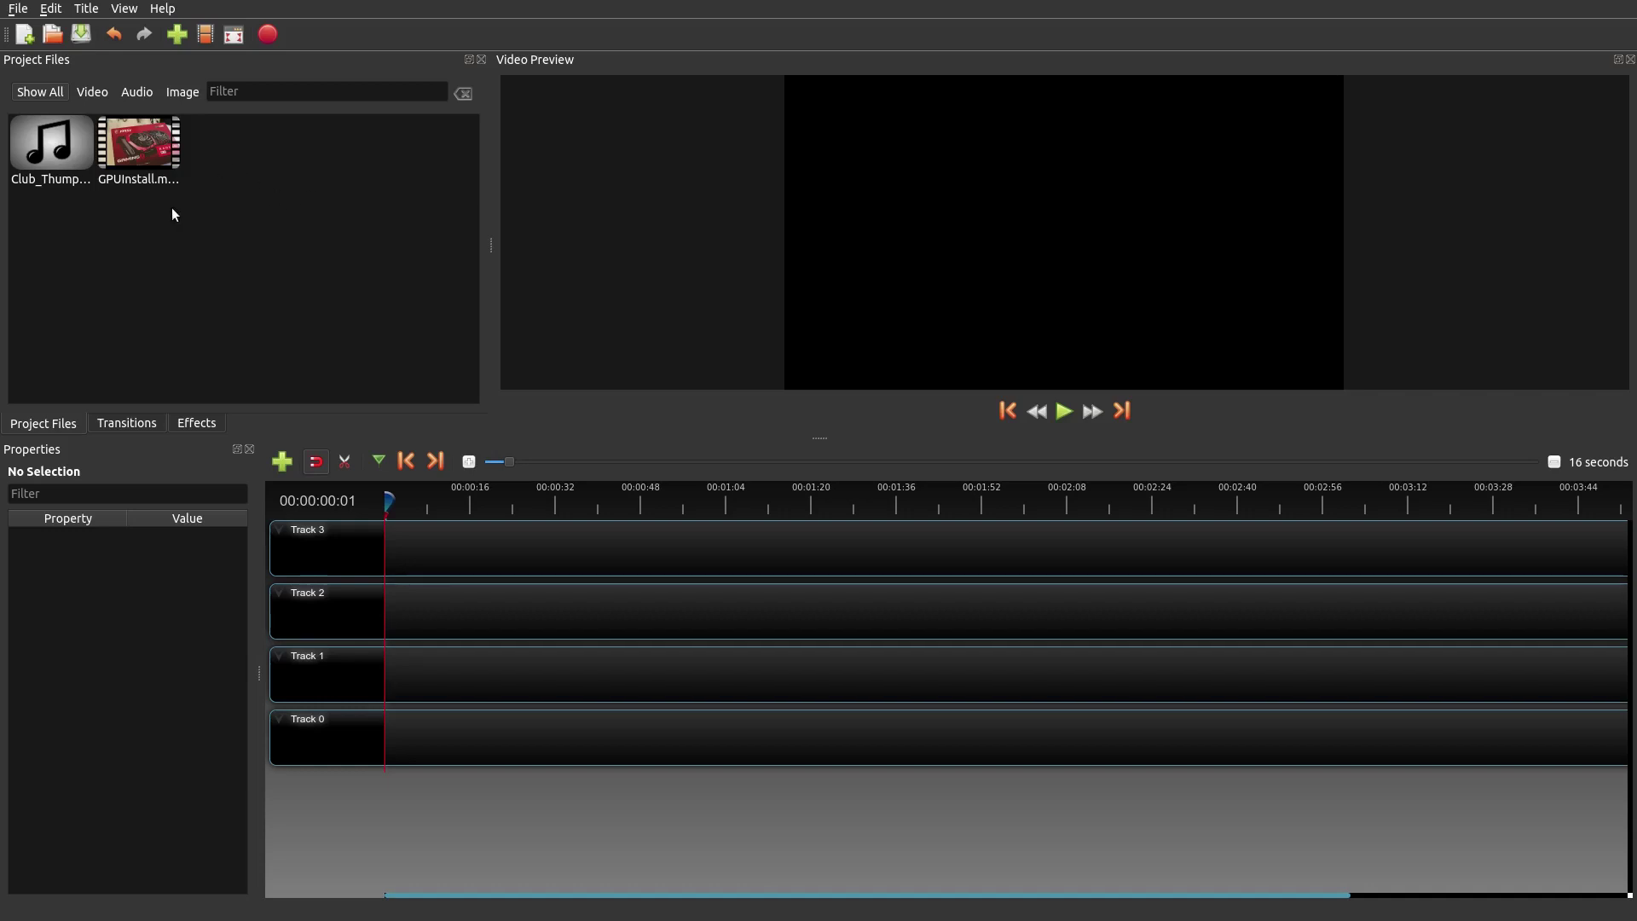
Place GPUInstall.mp4 from Project Files at 0:00 on Track 3.
left_click(136, 154)
left_click_drag(136, 153, 385, 548)
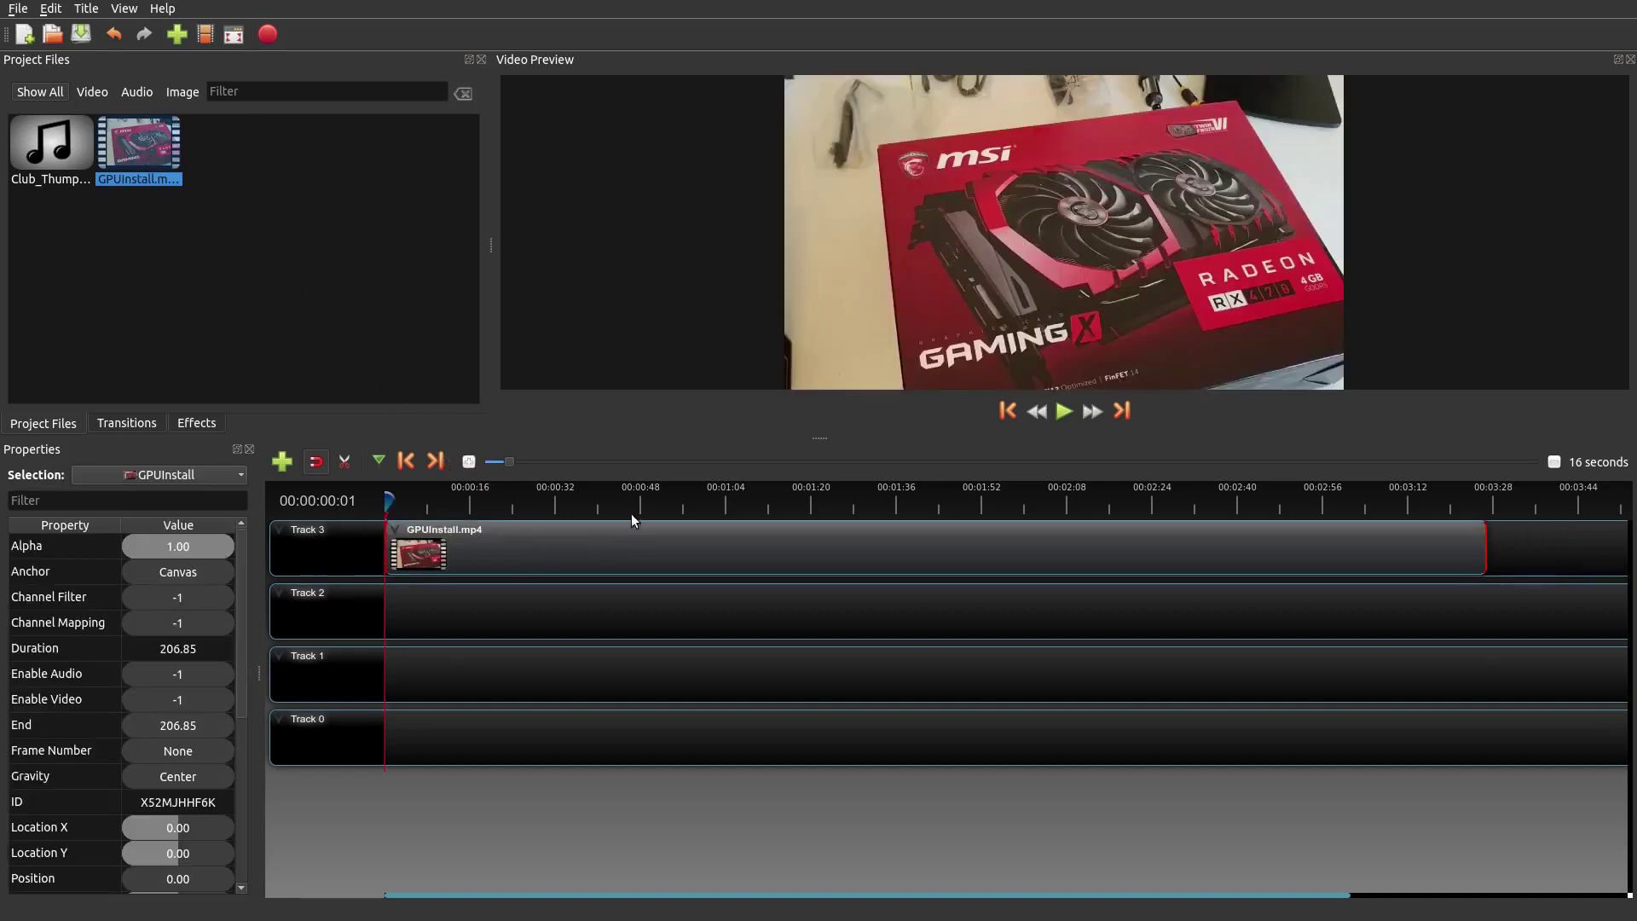
left_click(361, 280)
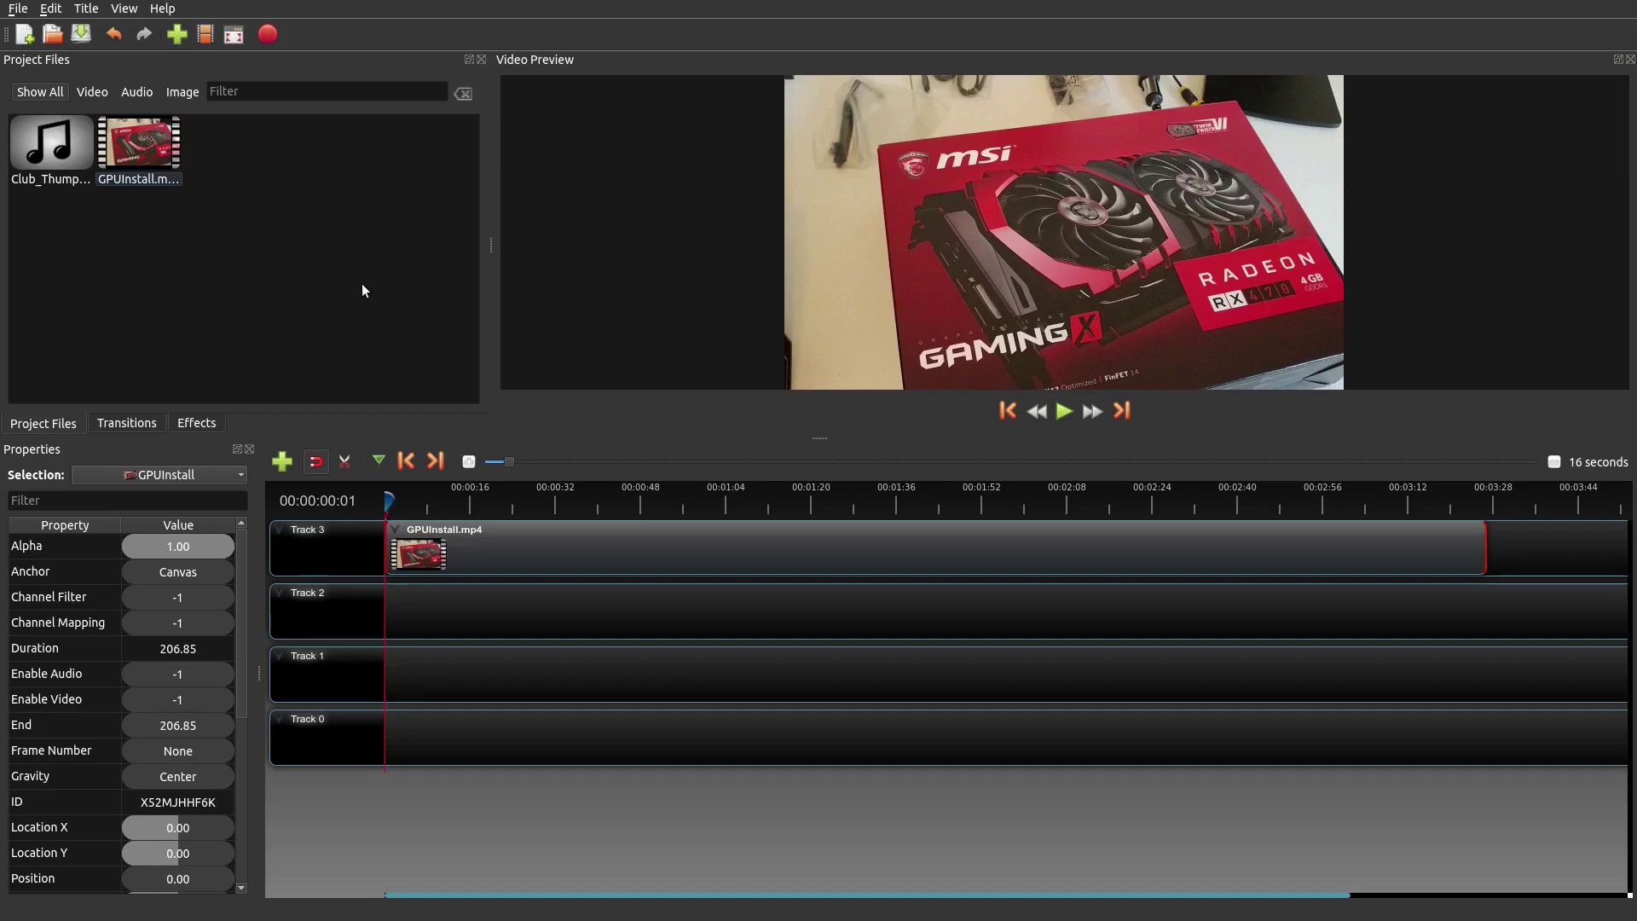
Preview the video's opening seconds, then rewind the playhead to the start.
left_click(1064, 411)
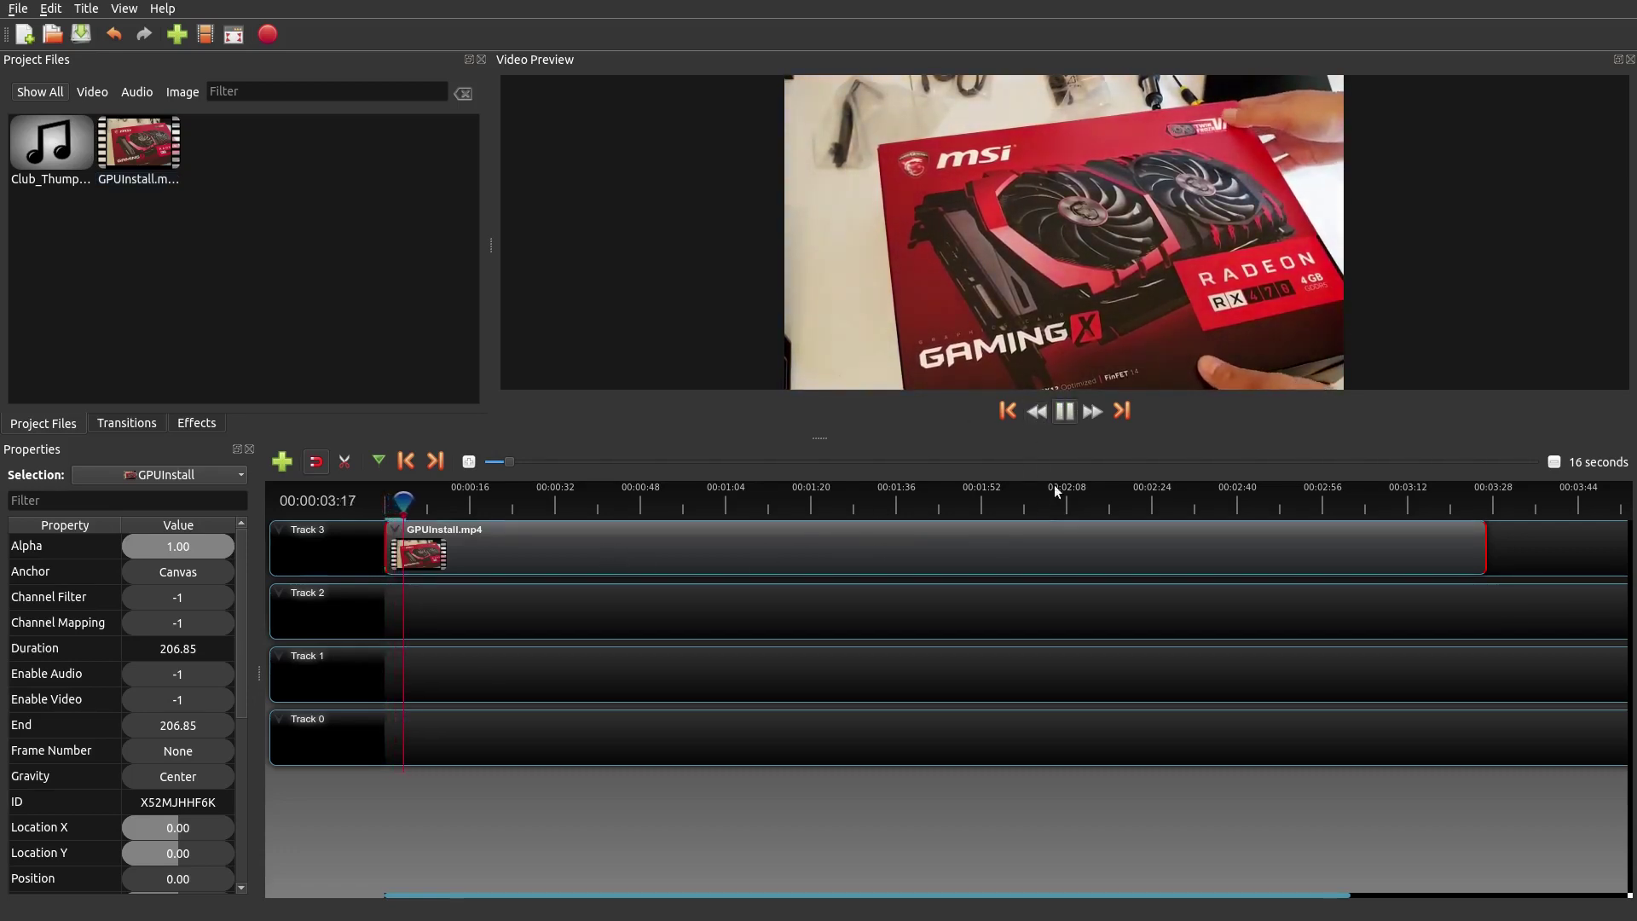
left_click(1065, 412)
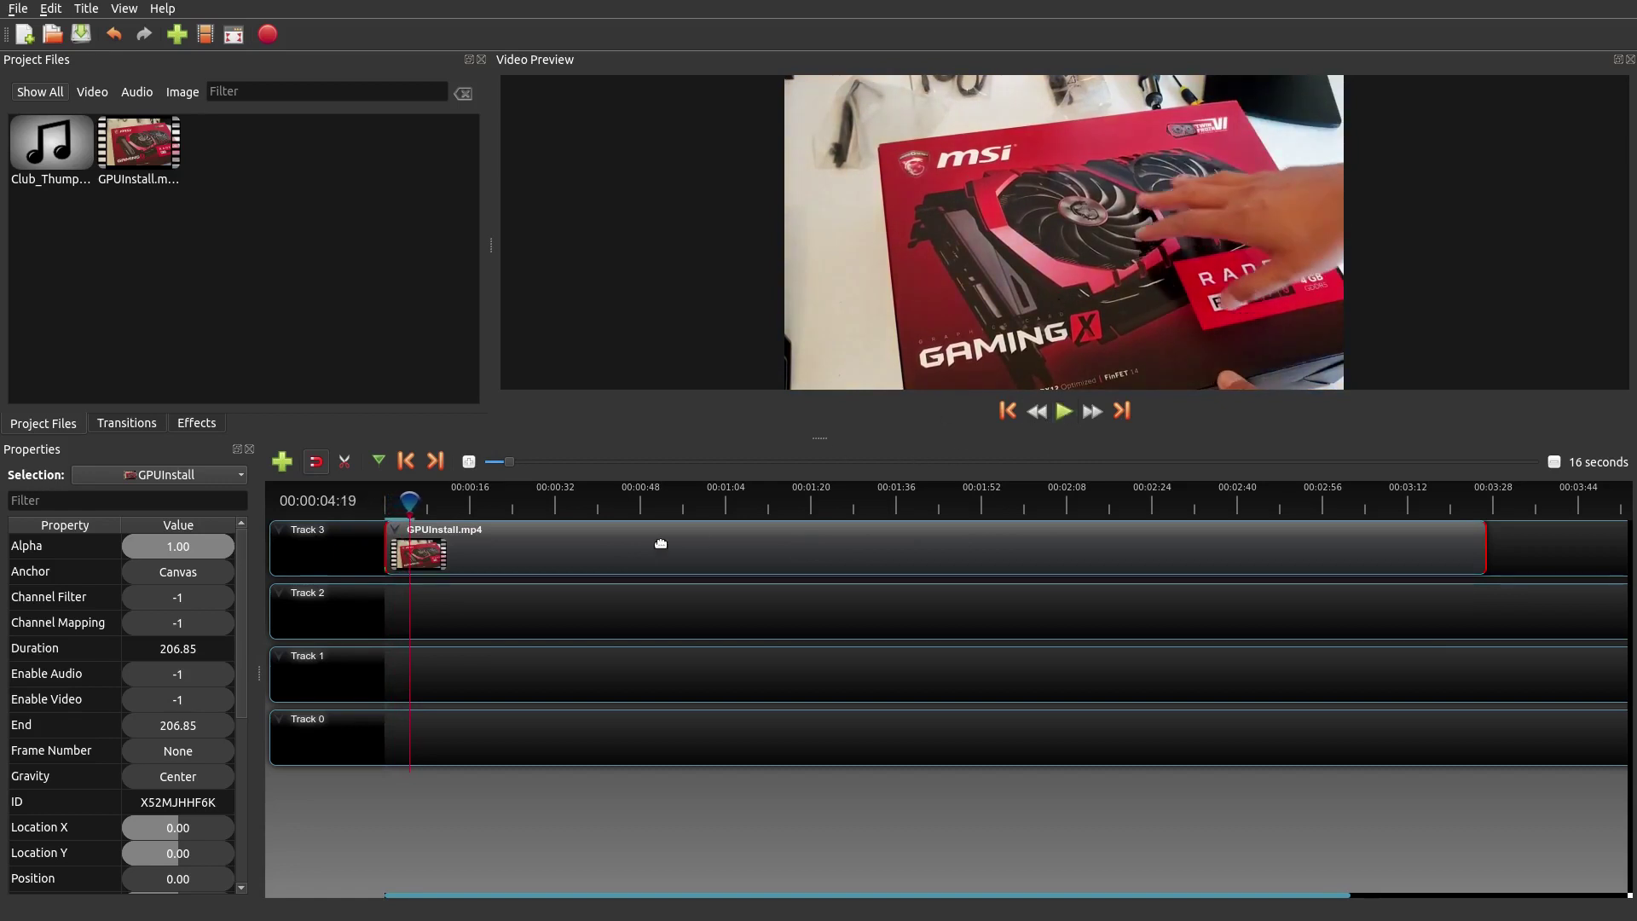
left_click_drag(410, 500, 376, 505)
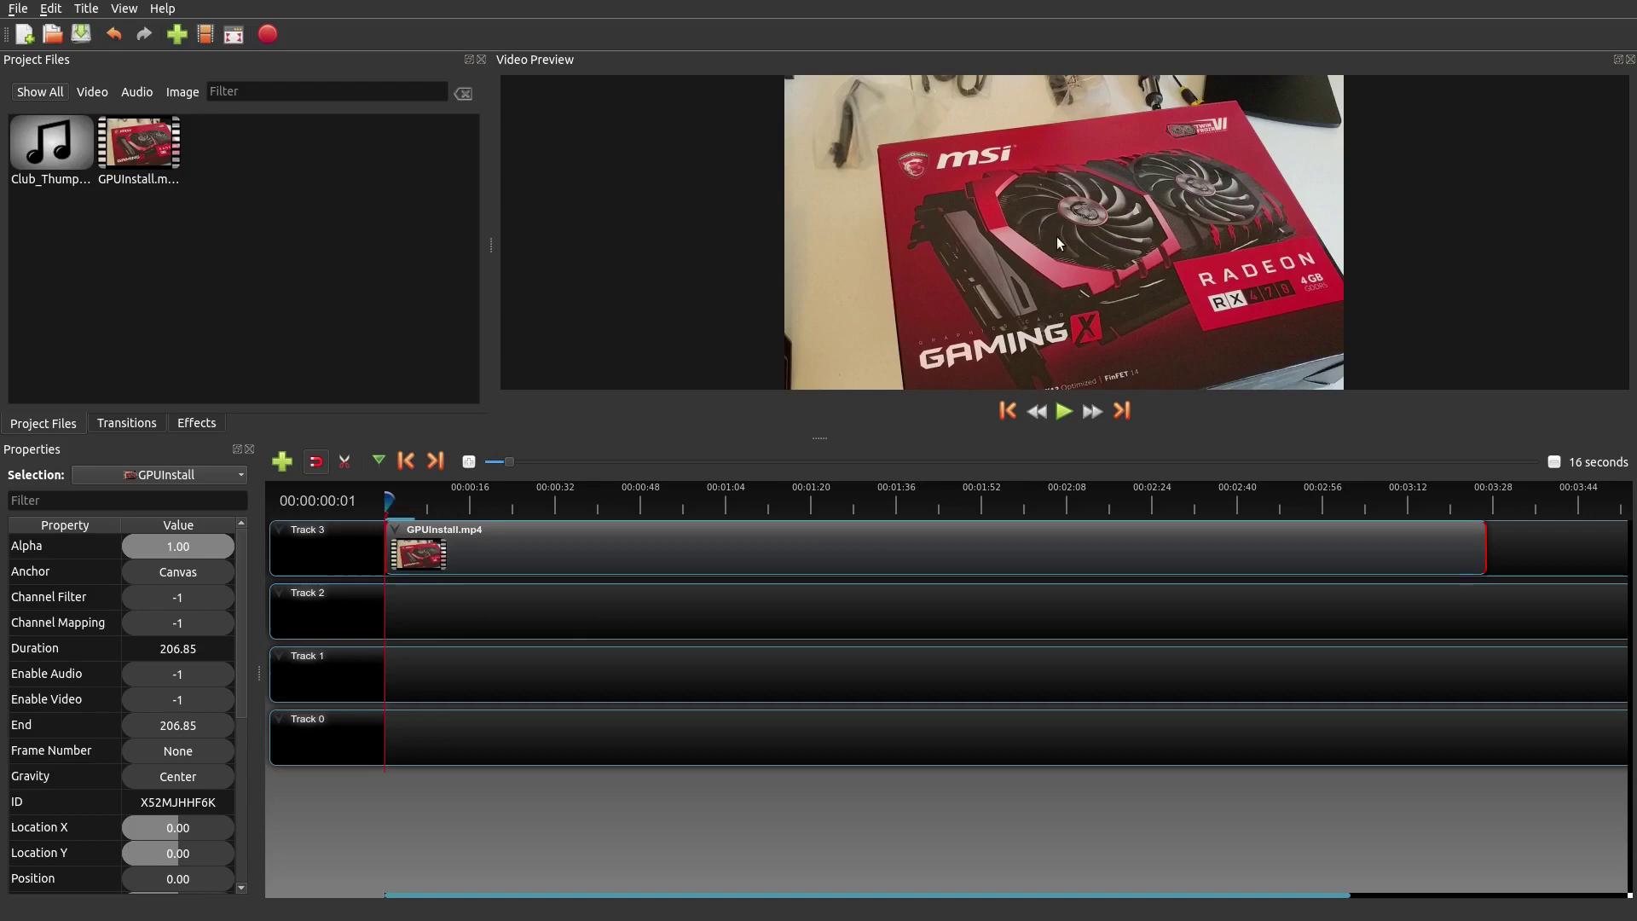
Put Club_Thump.mp3 at 0:00 on Track 2, play it with the video, then rewind.
mouse_move(51, 145)
left_mouse_down()
mouse_move(401, 613)
mouse_move(388, 613)
left_mouse_up()
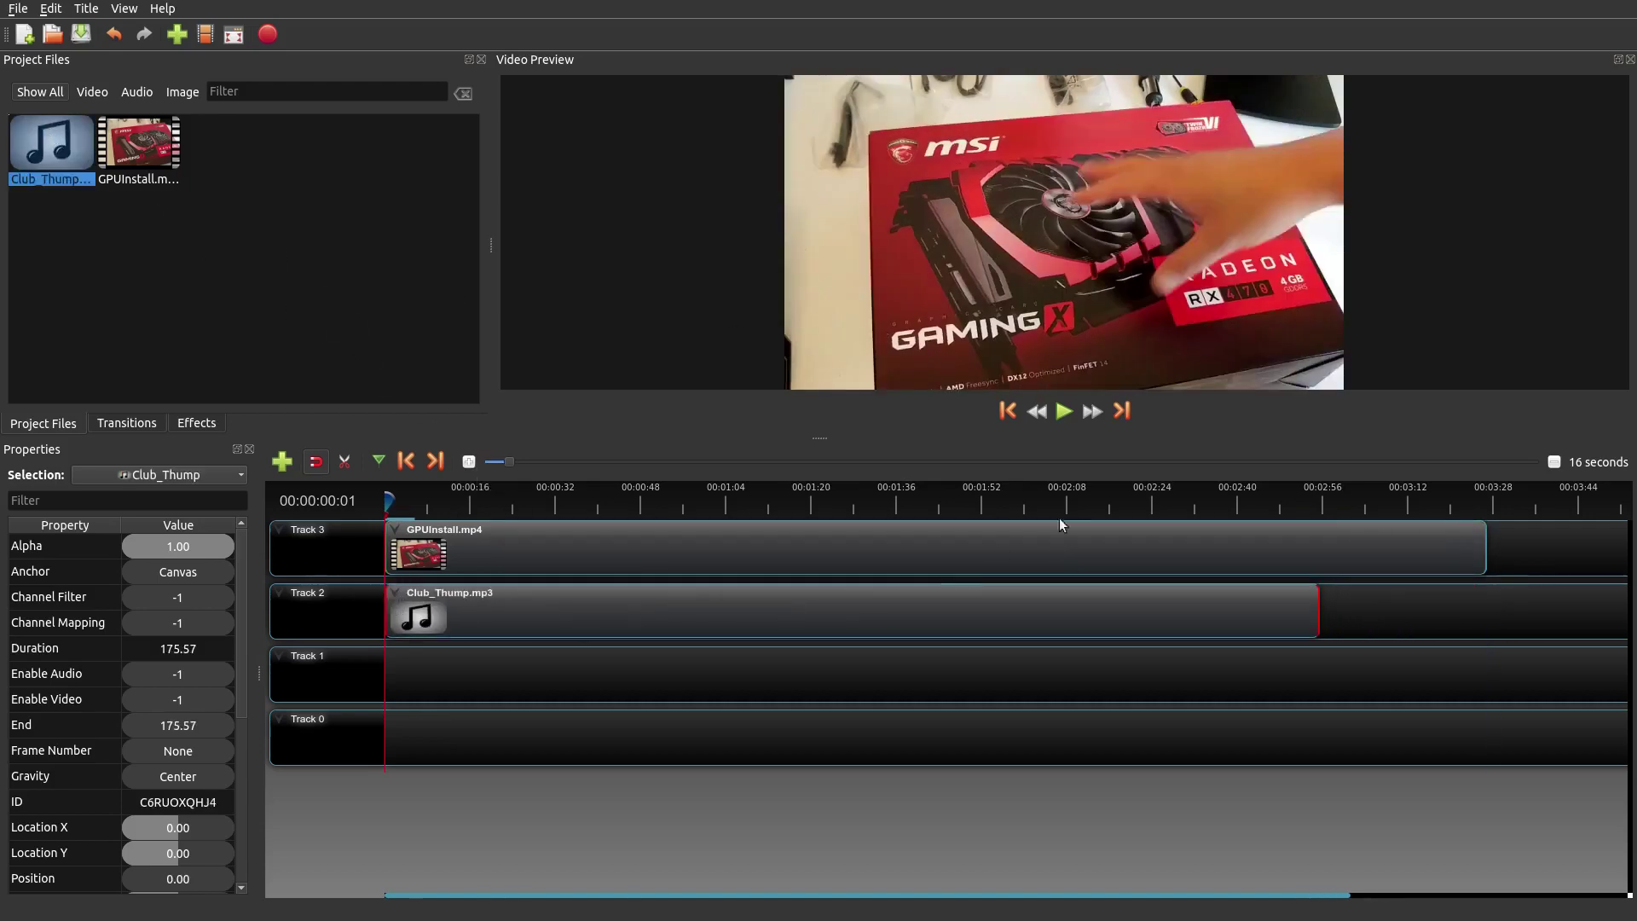
left_click(1065, 411)
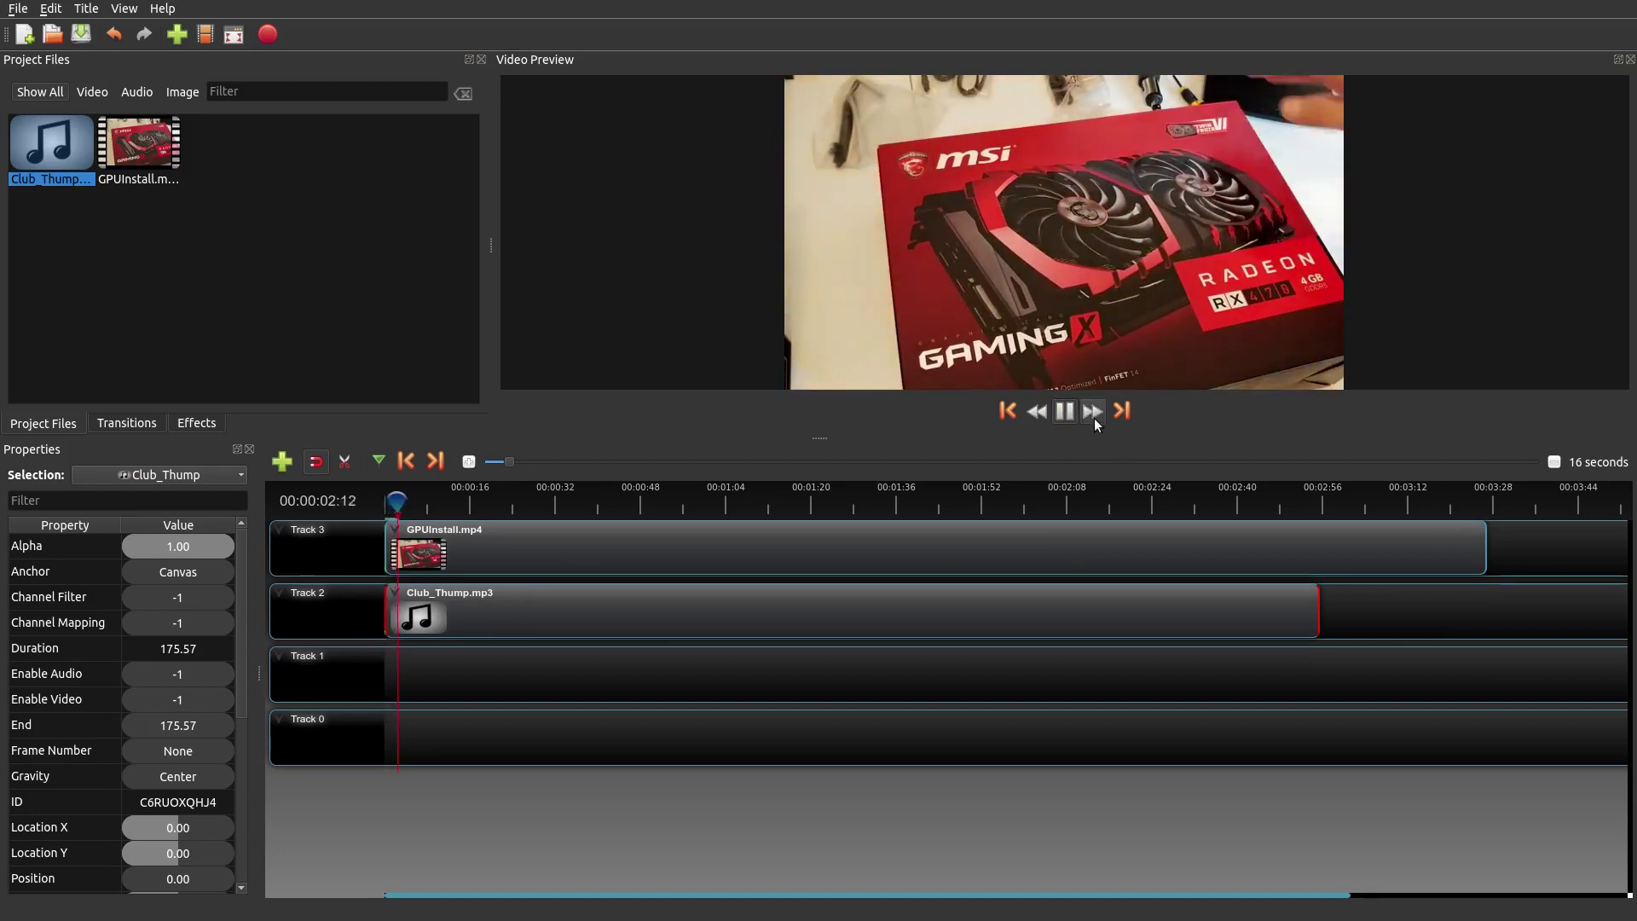
left_click(1065, 411)
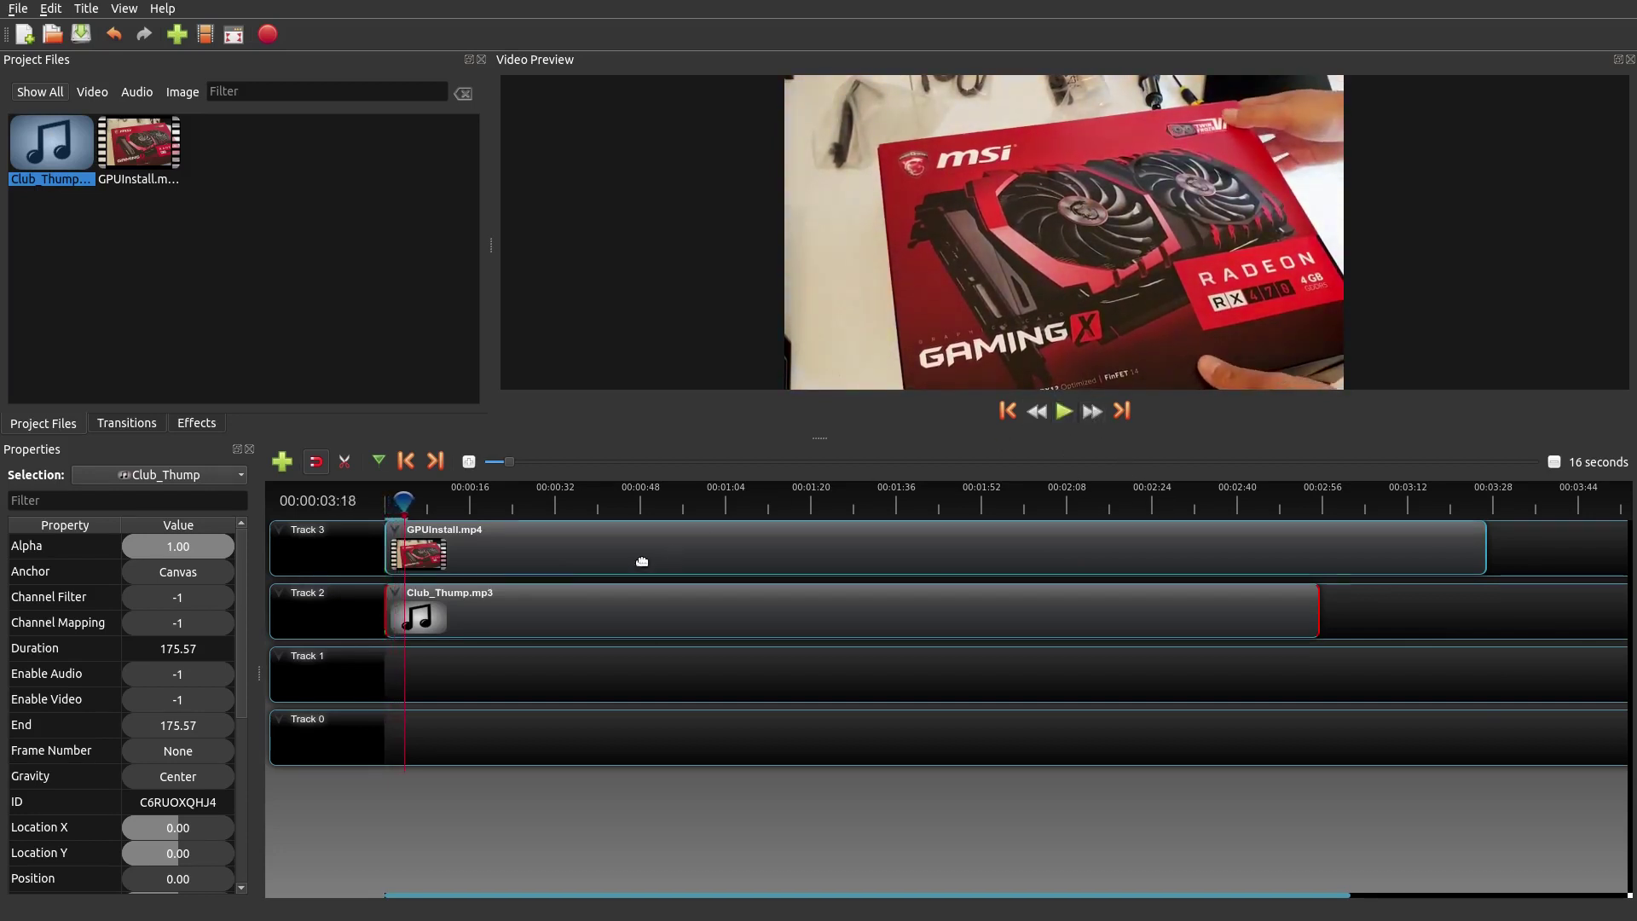
left_click_drag(401, 500, 386, 500)
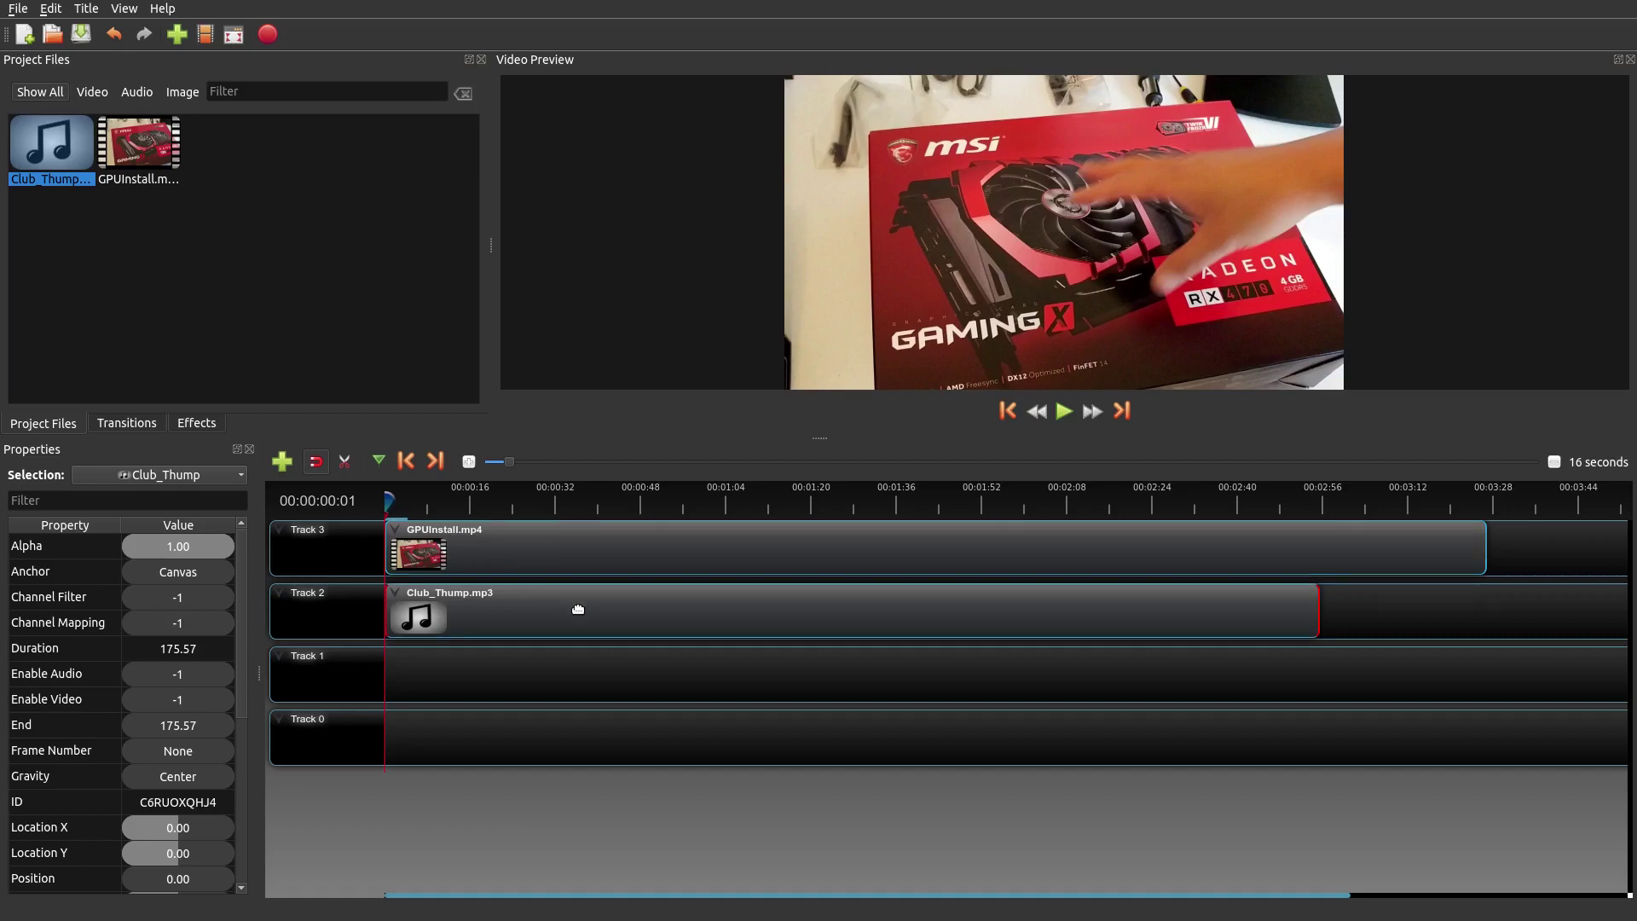
Delete the Club_Thump clip, then separate GPUInstall's audio and delete that audio clip.
key("Delete")
left_click(550, 551)
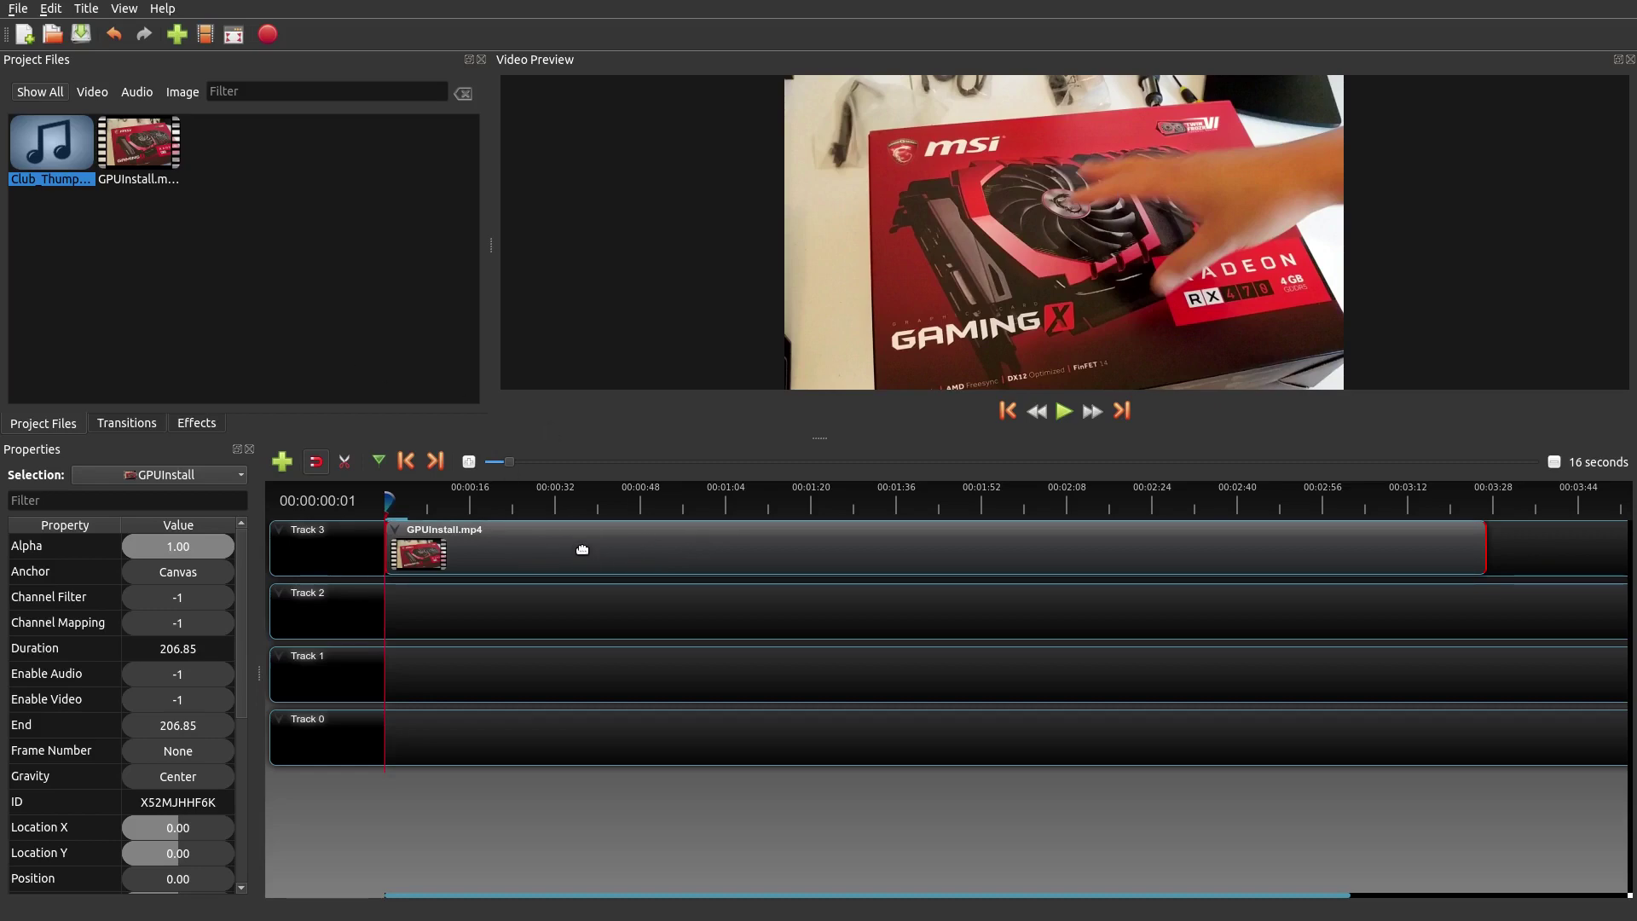
right_click(582, 550)
mouse_move(648, 704)
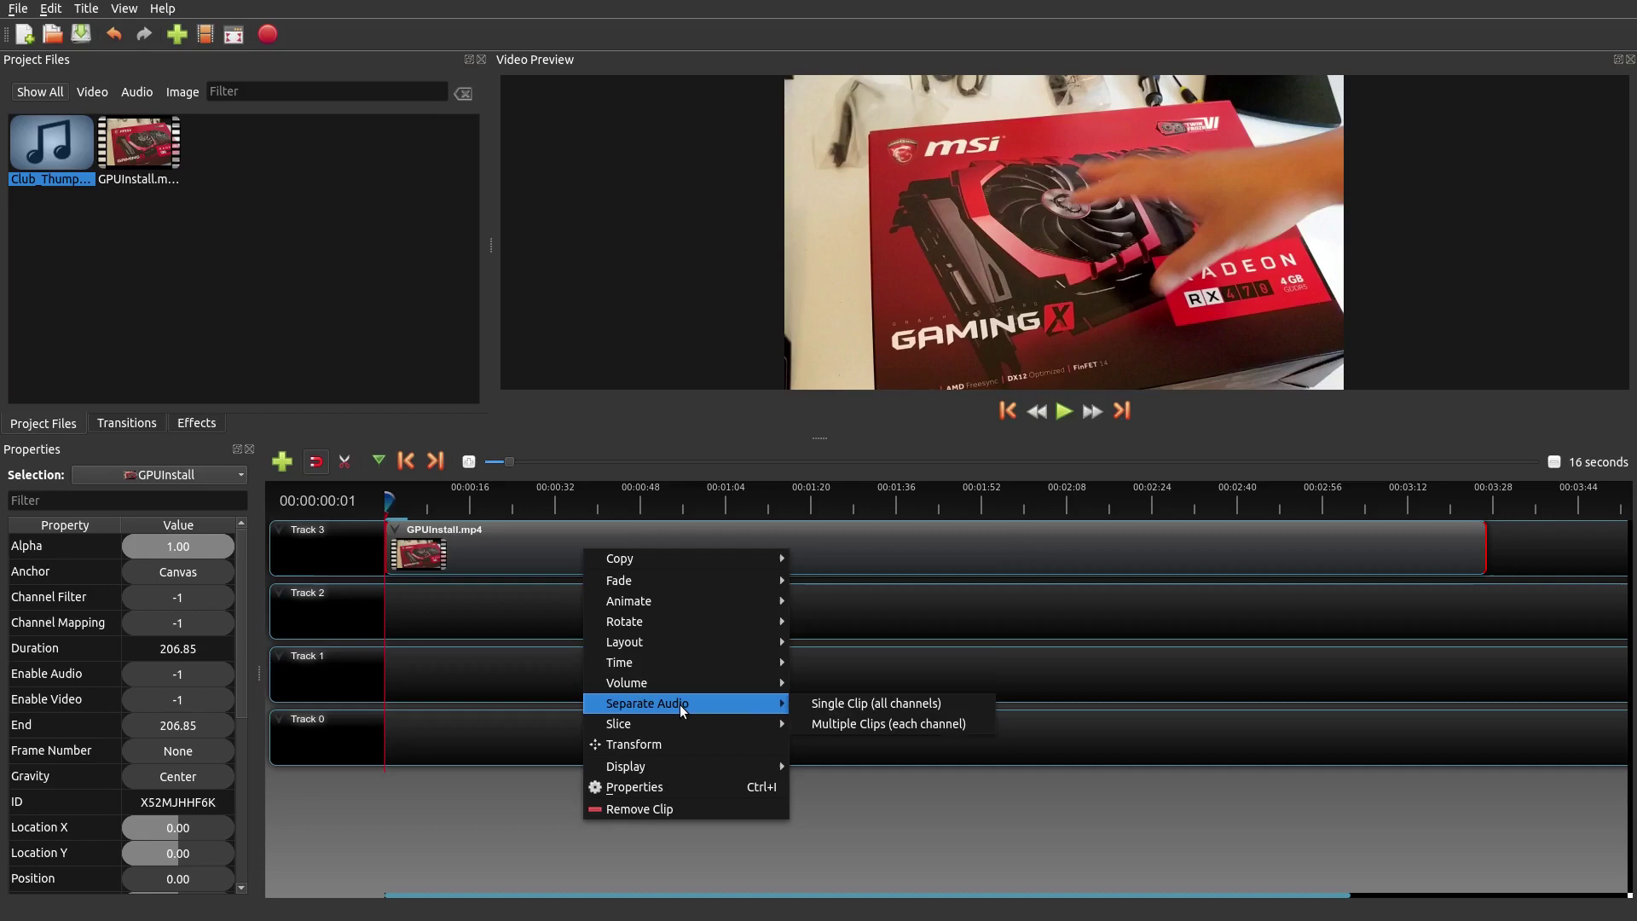
left_click(863, 706)
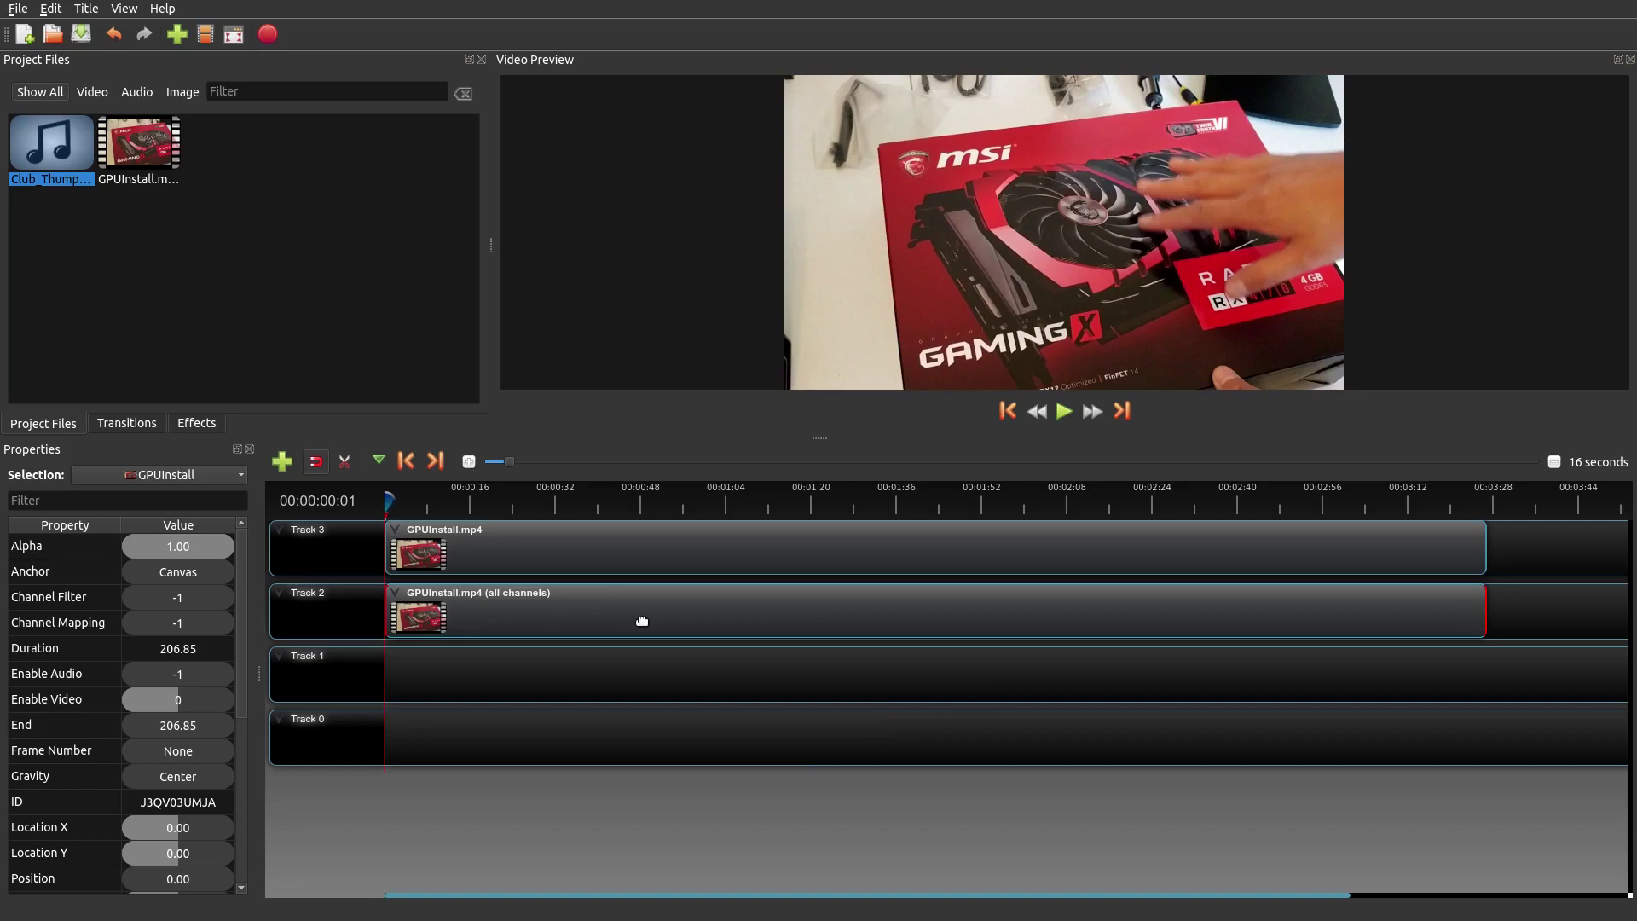
key("Delete")
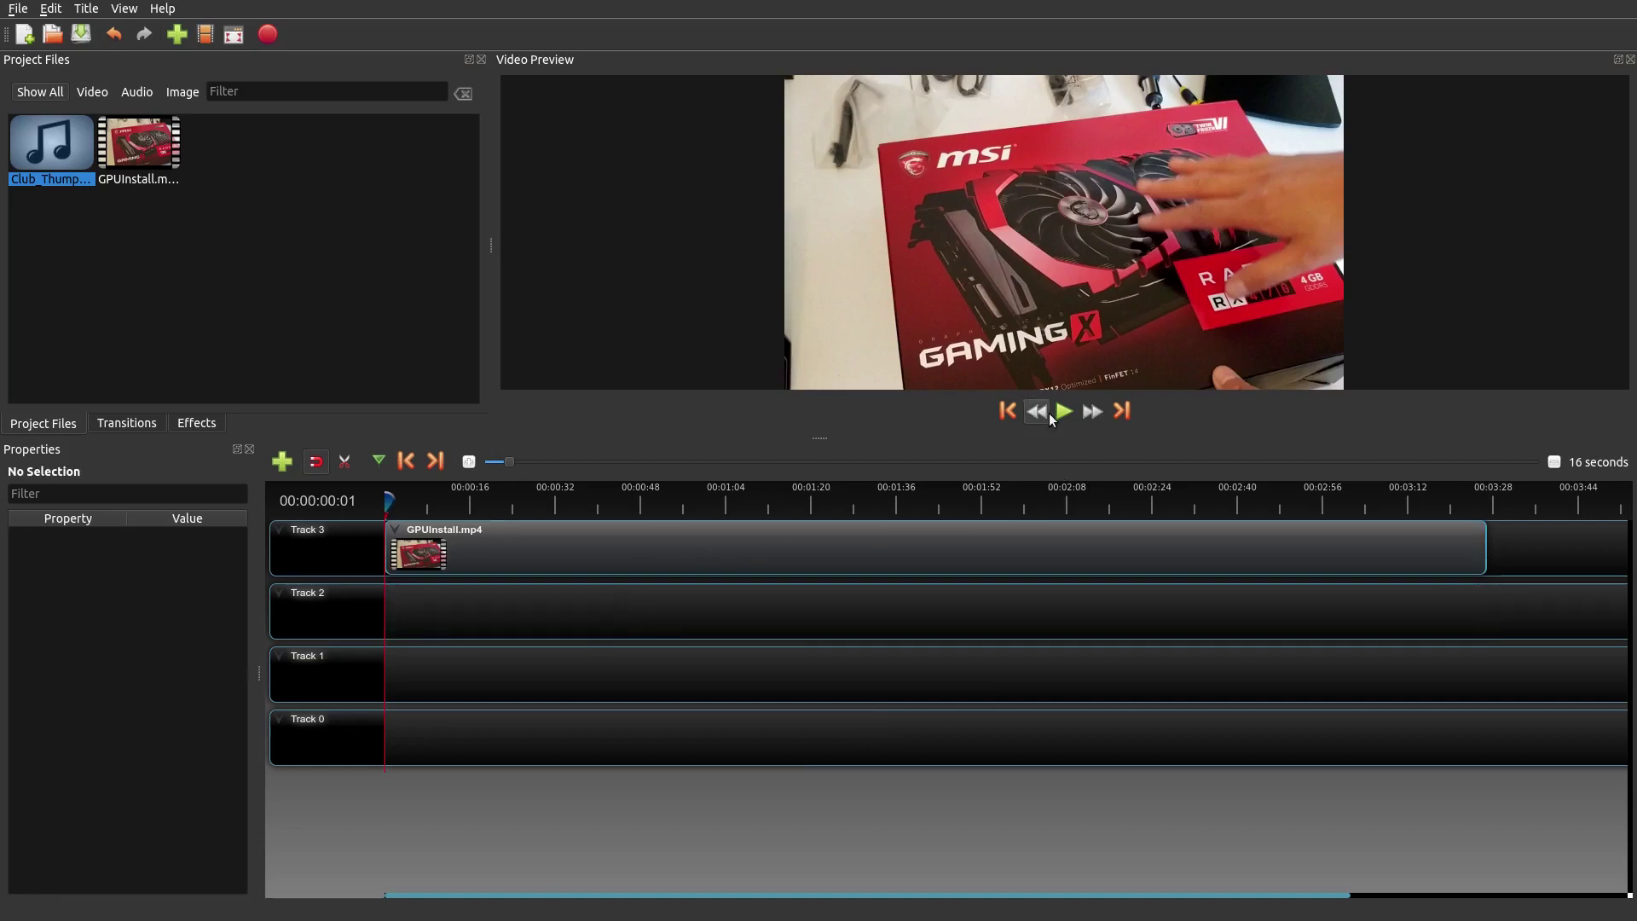
Preview the video briefly, rewind, and delete GPUInstall.mp4 from Track 3.
left_click(1062, 412)
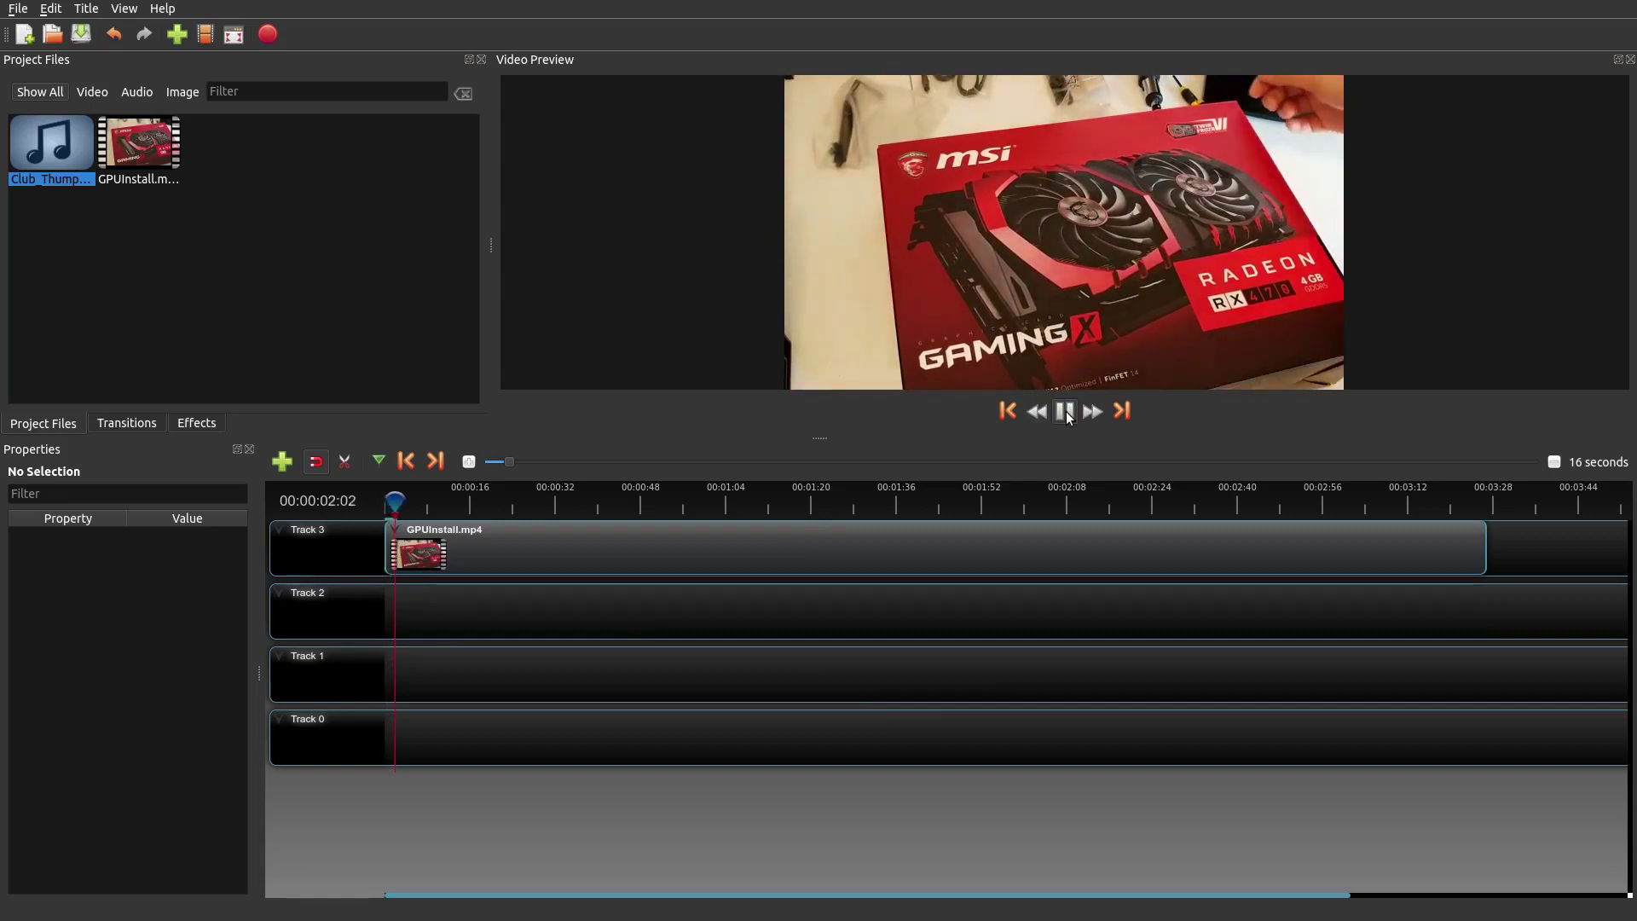
left_click(1065, 412)
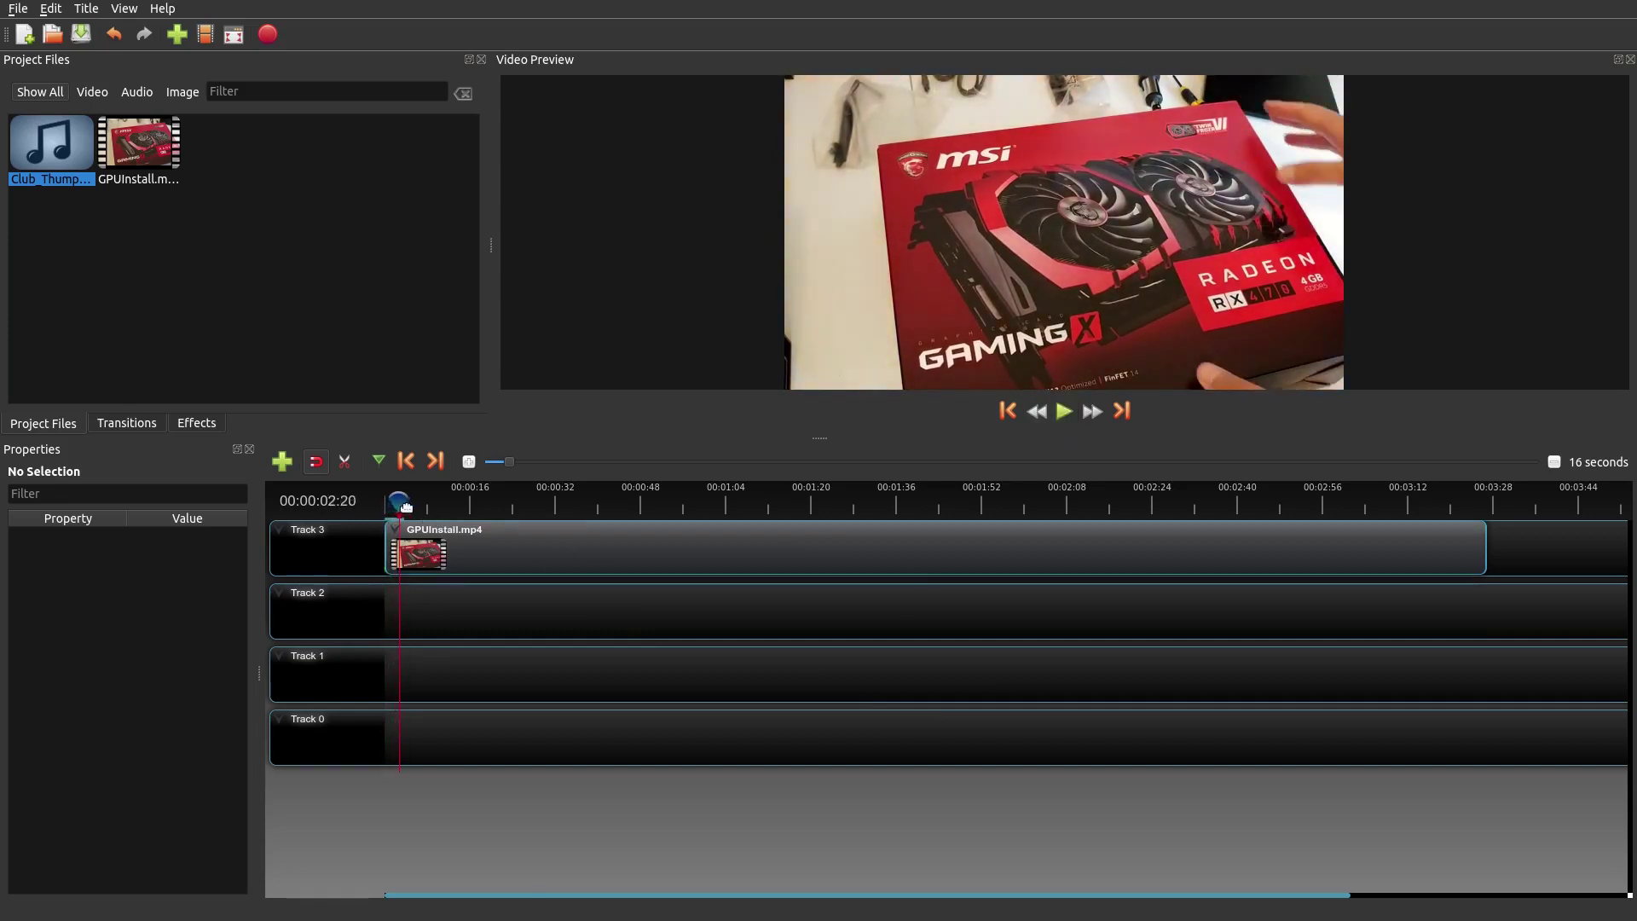
left_click_drag(399, 503, 352, 502)
left_click(763, 543)
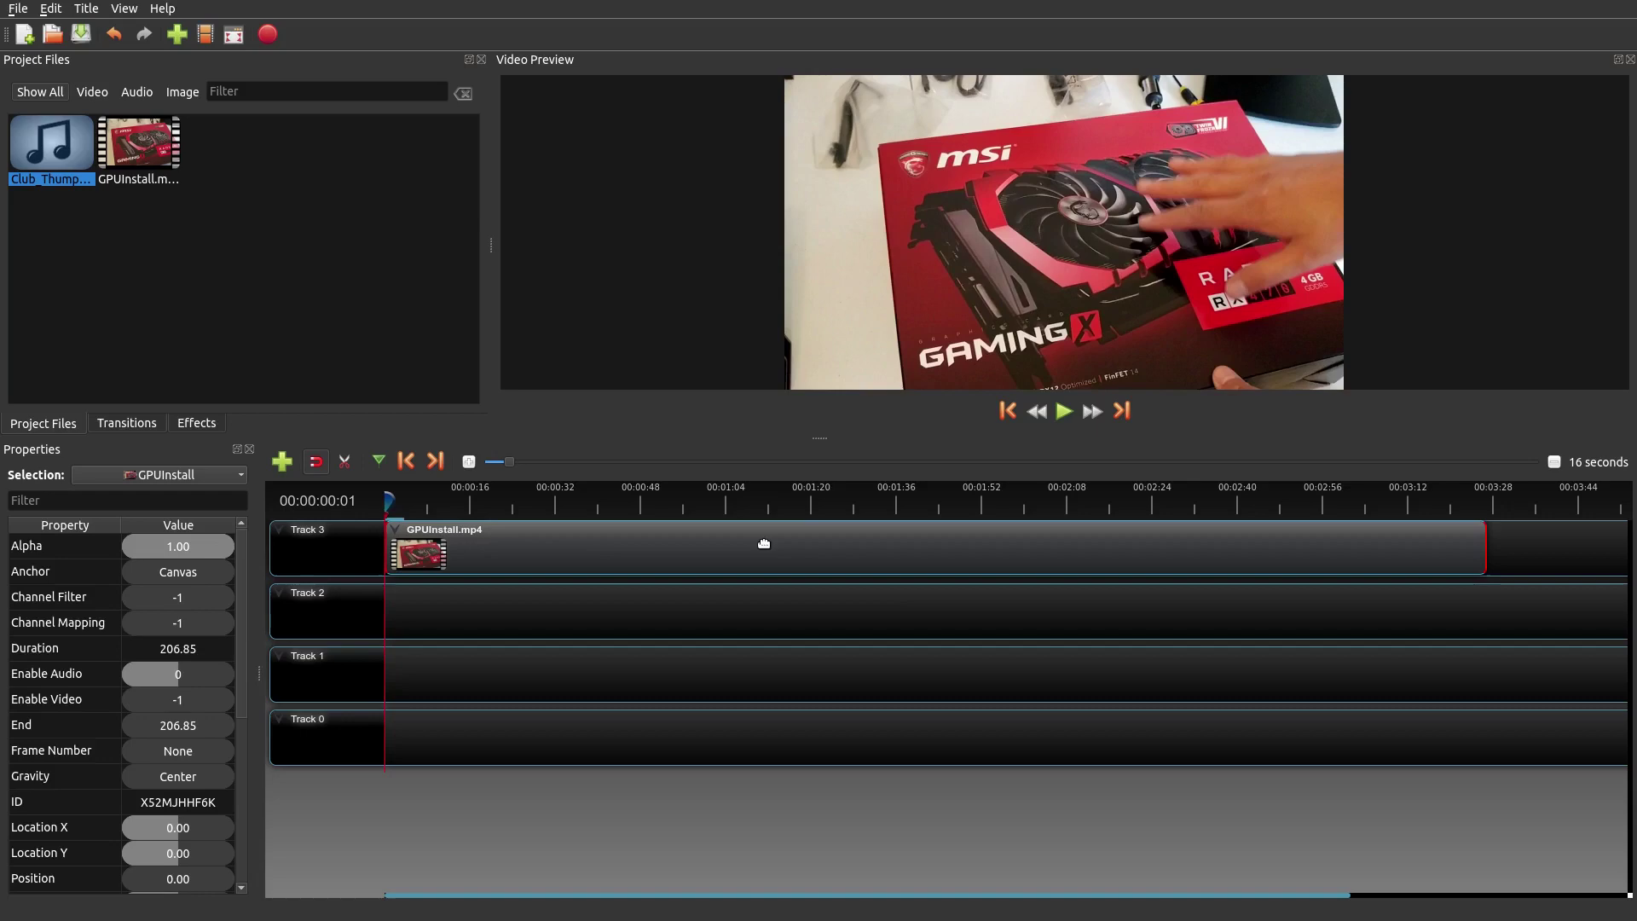
key("Delete")
Place GPUInstall.mp4 at 0 on Track 3 and set its entire-clip volume to 0%.
left_click(177, 152)
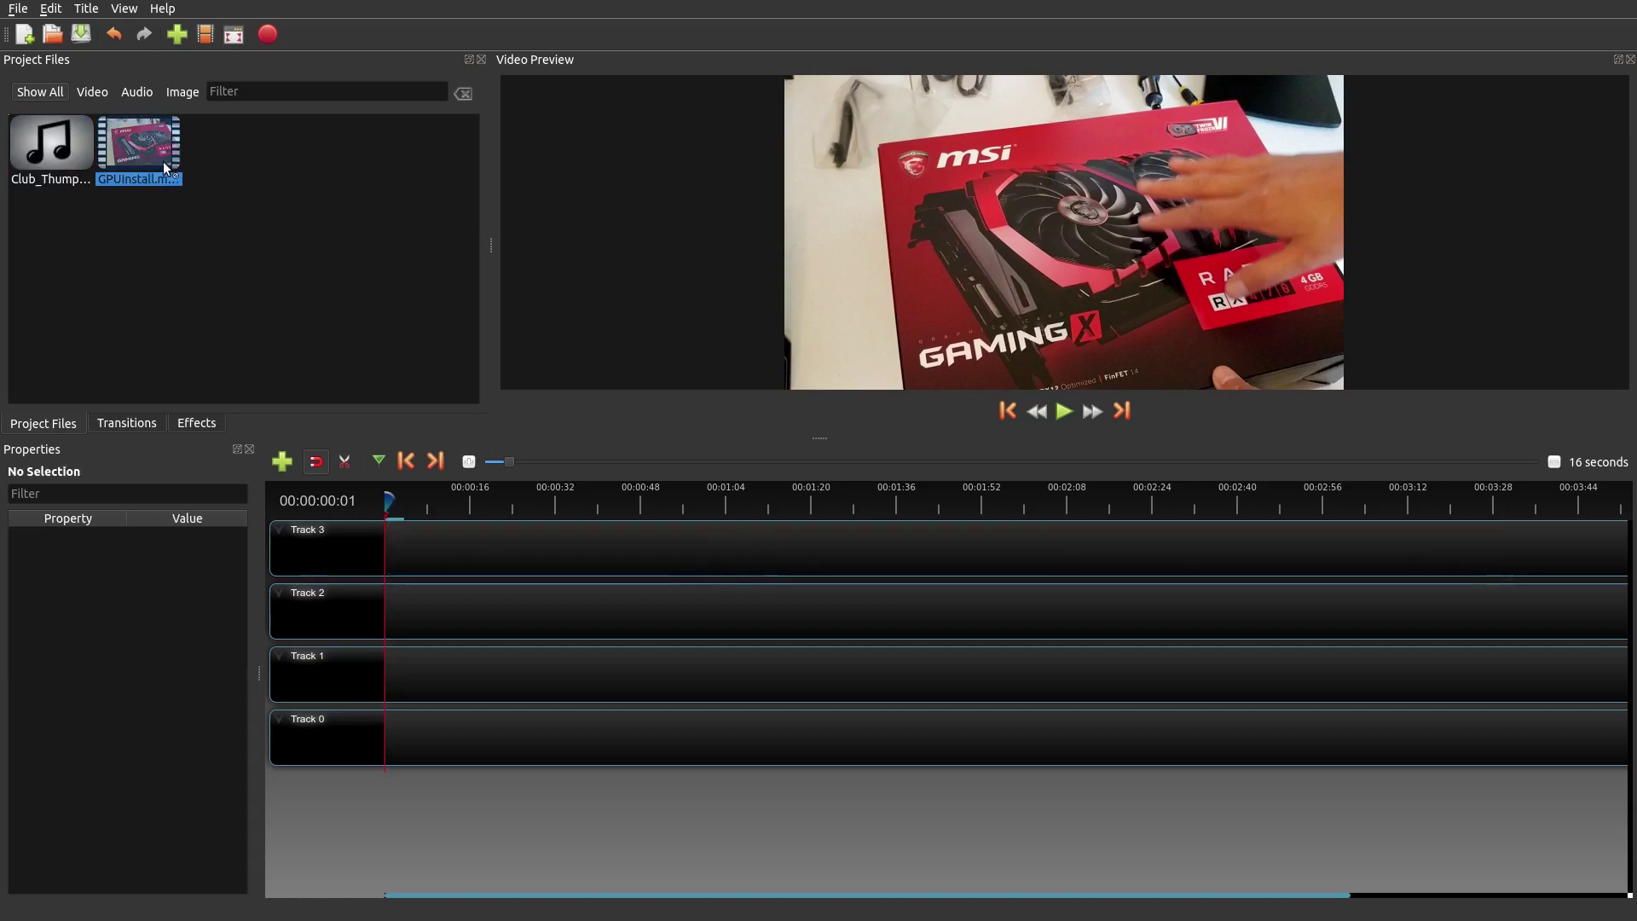
left_click_drag(165, 166, 390, 547)
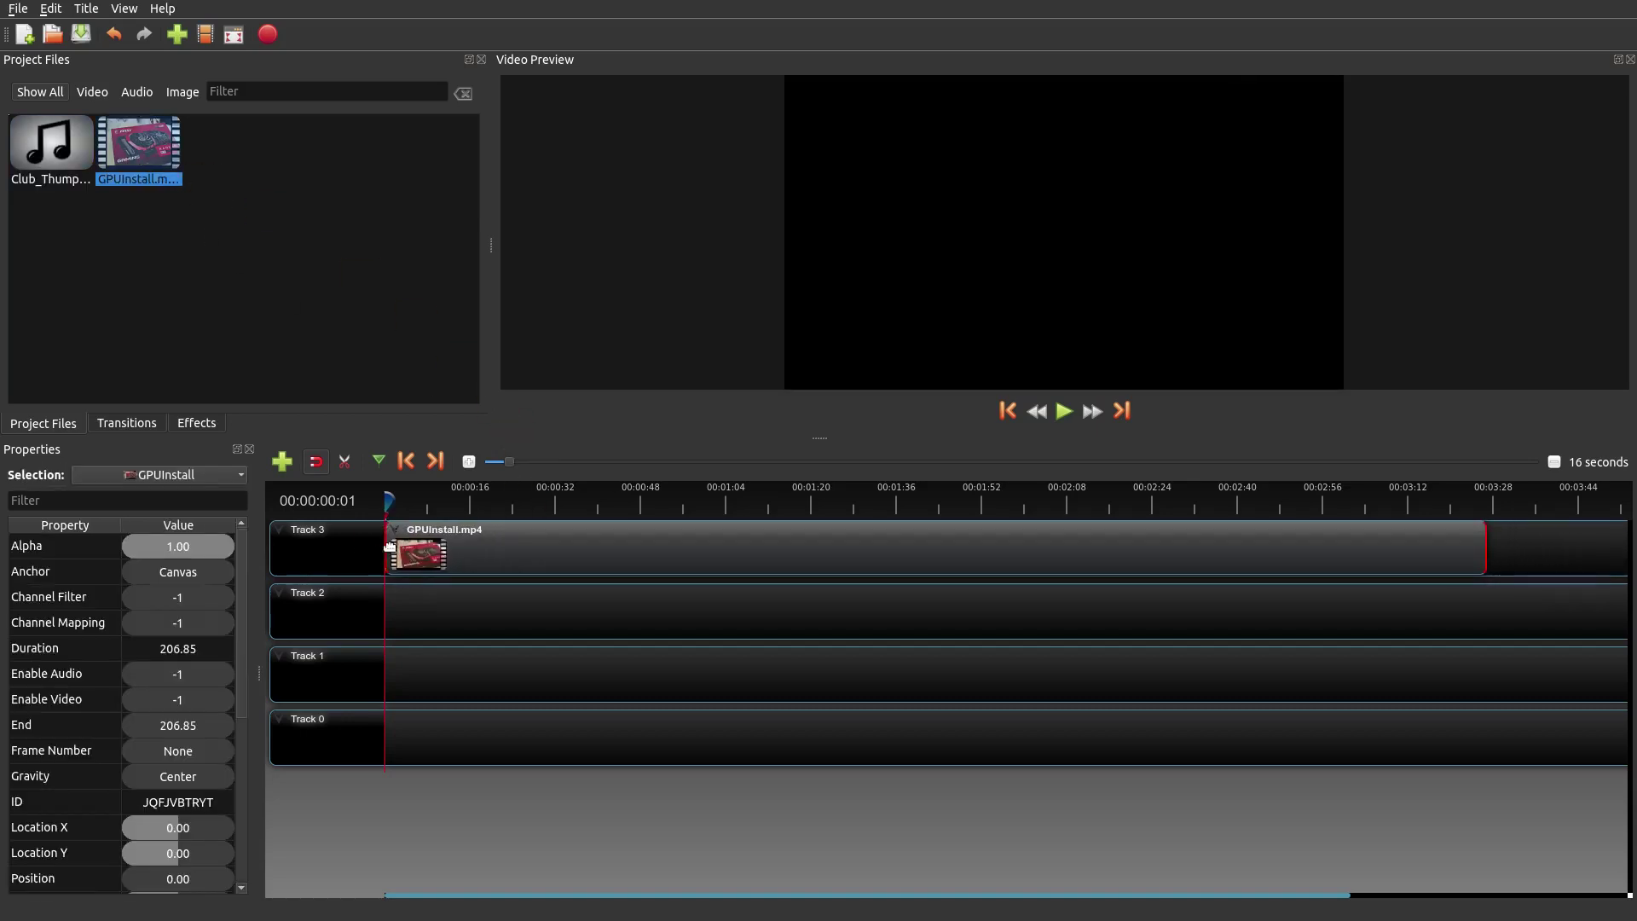
right_click(583, 542)
mouse_move(687, 675)
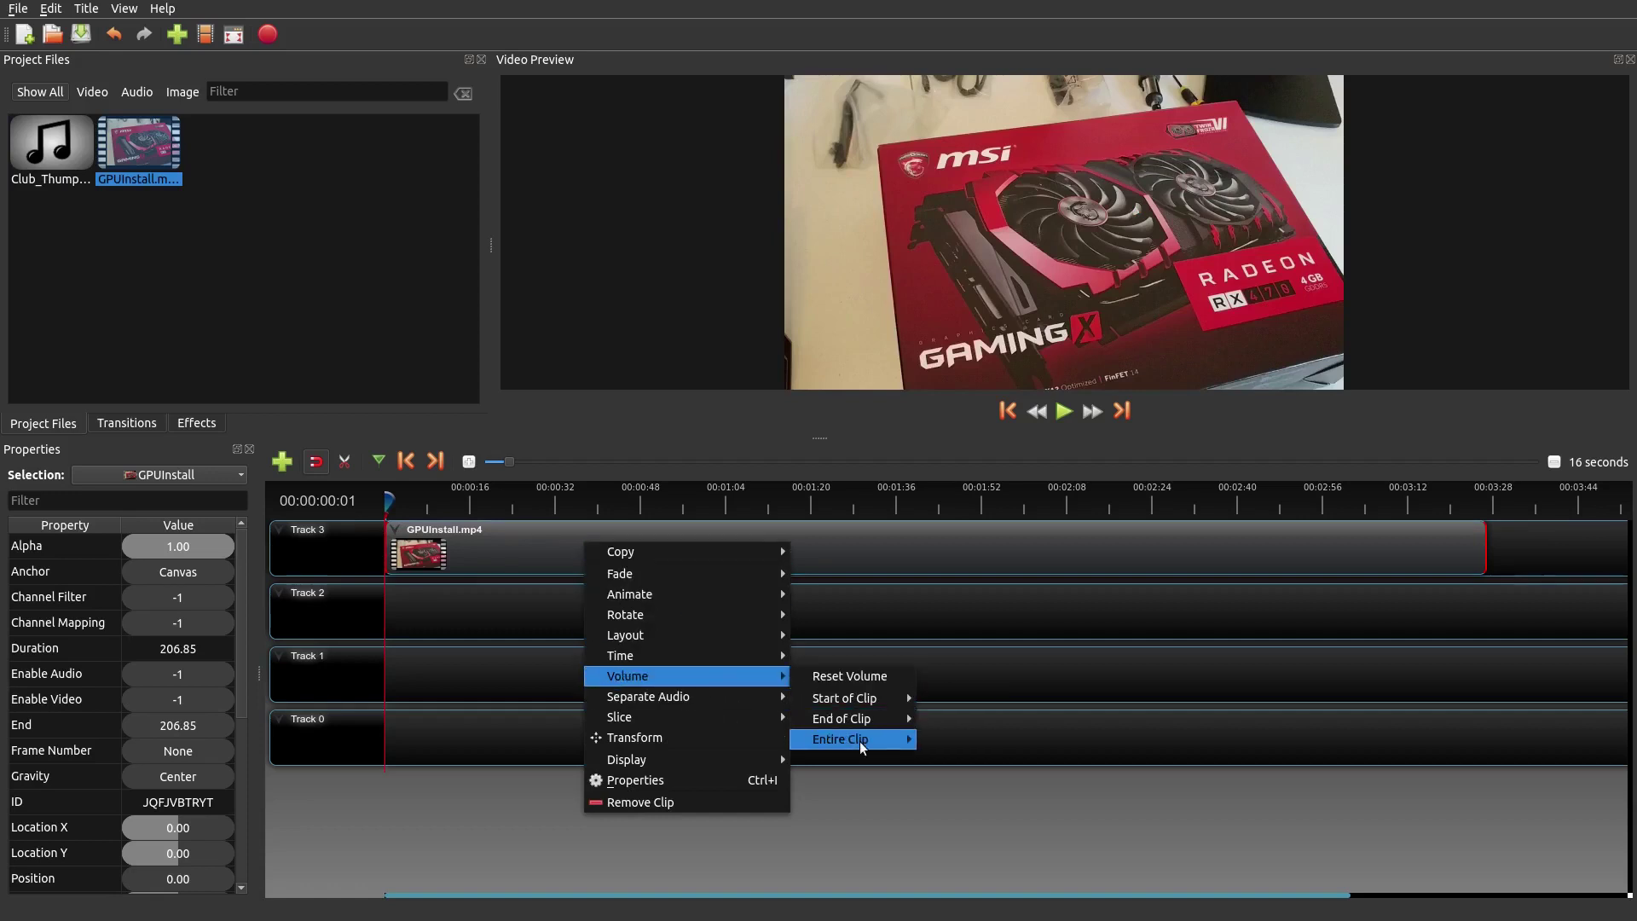
mouse_move(849, 739)
left_click(1029, 919)
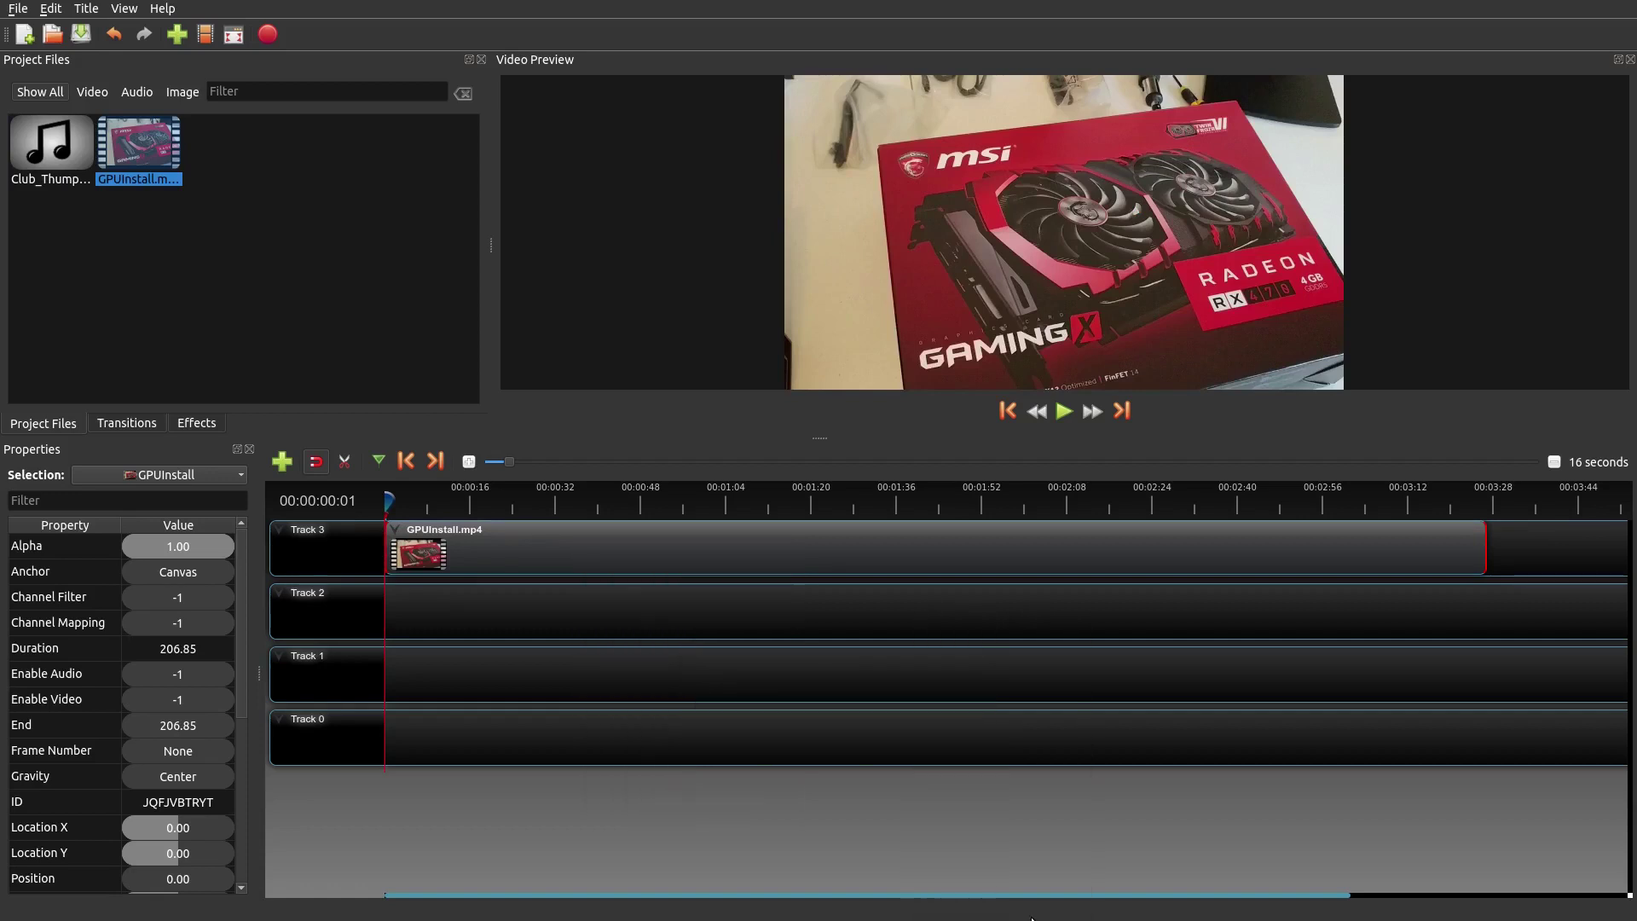
Play the muted clip briefly and rewind to the timeline start.
left_click(1062, 412)
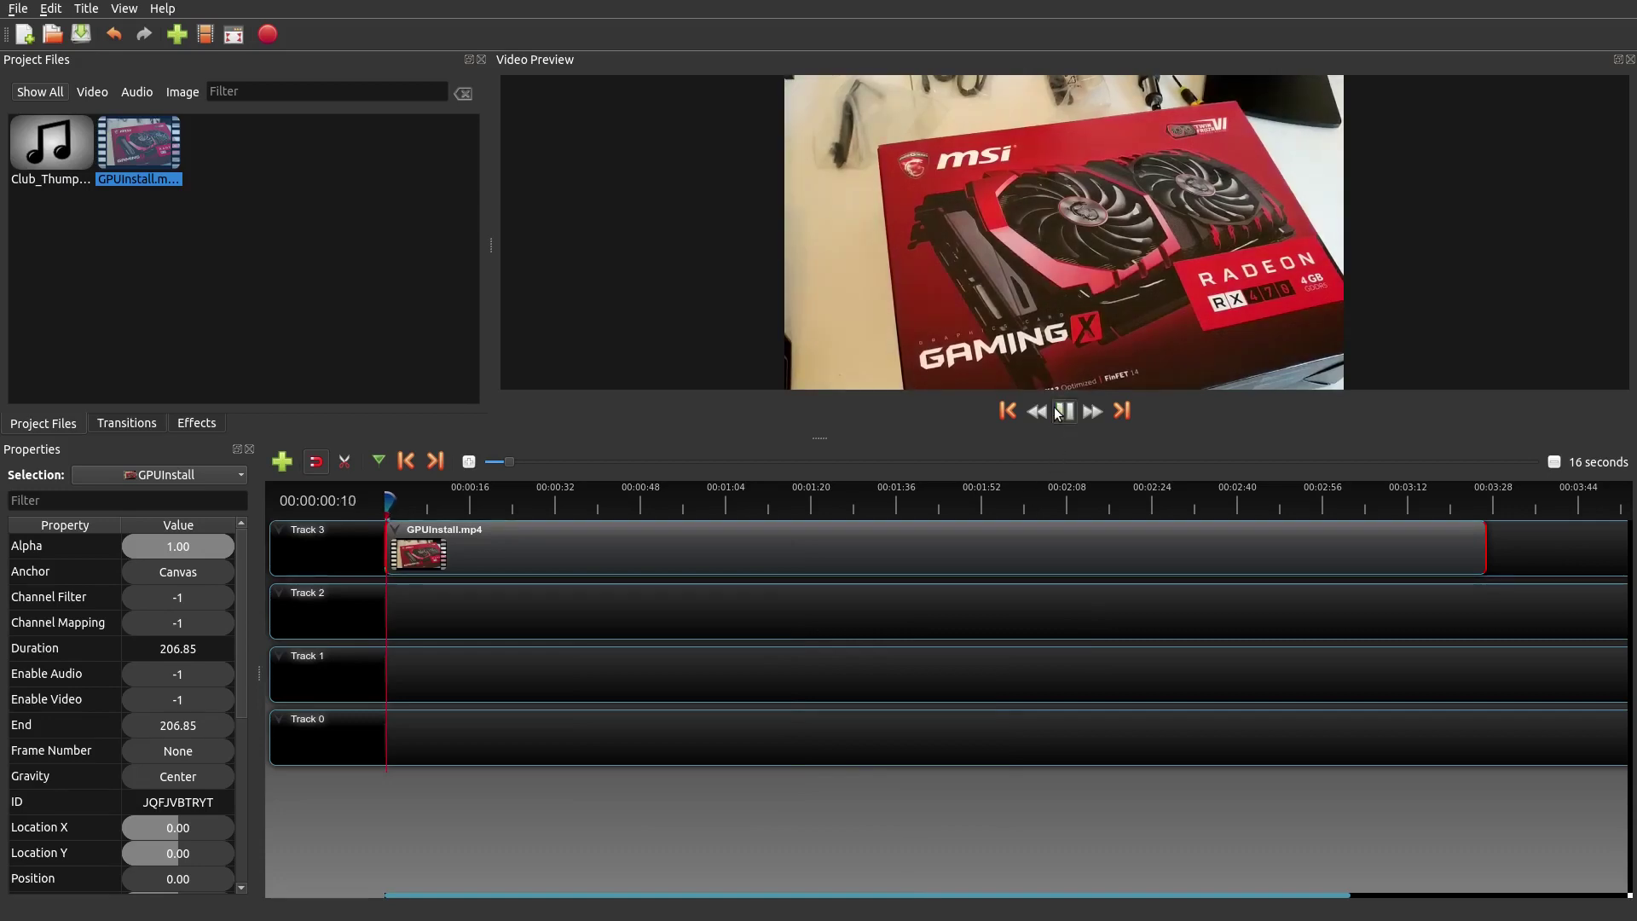
left_click(1062, 412)
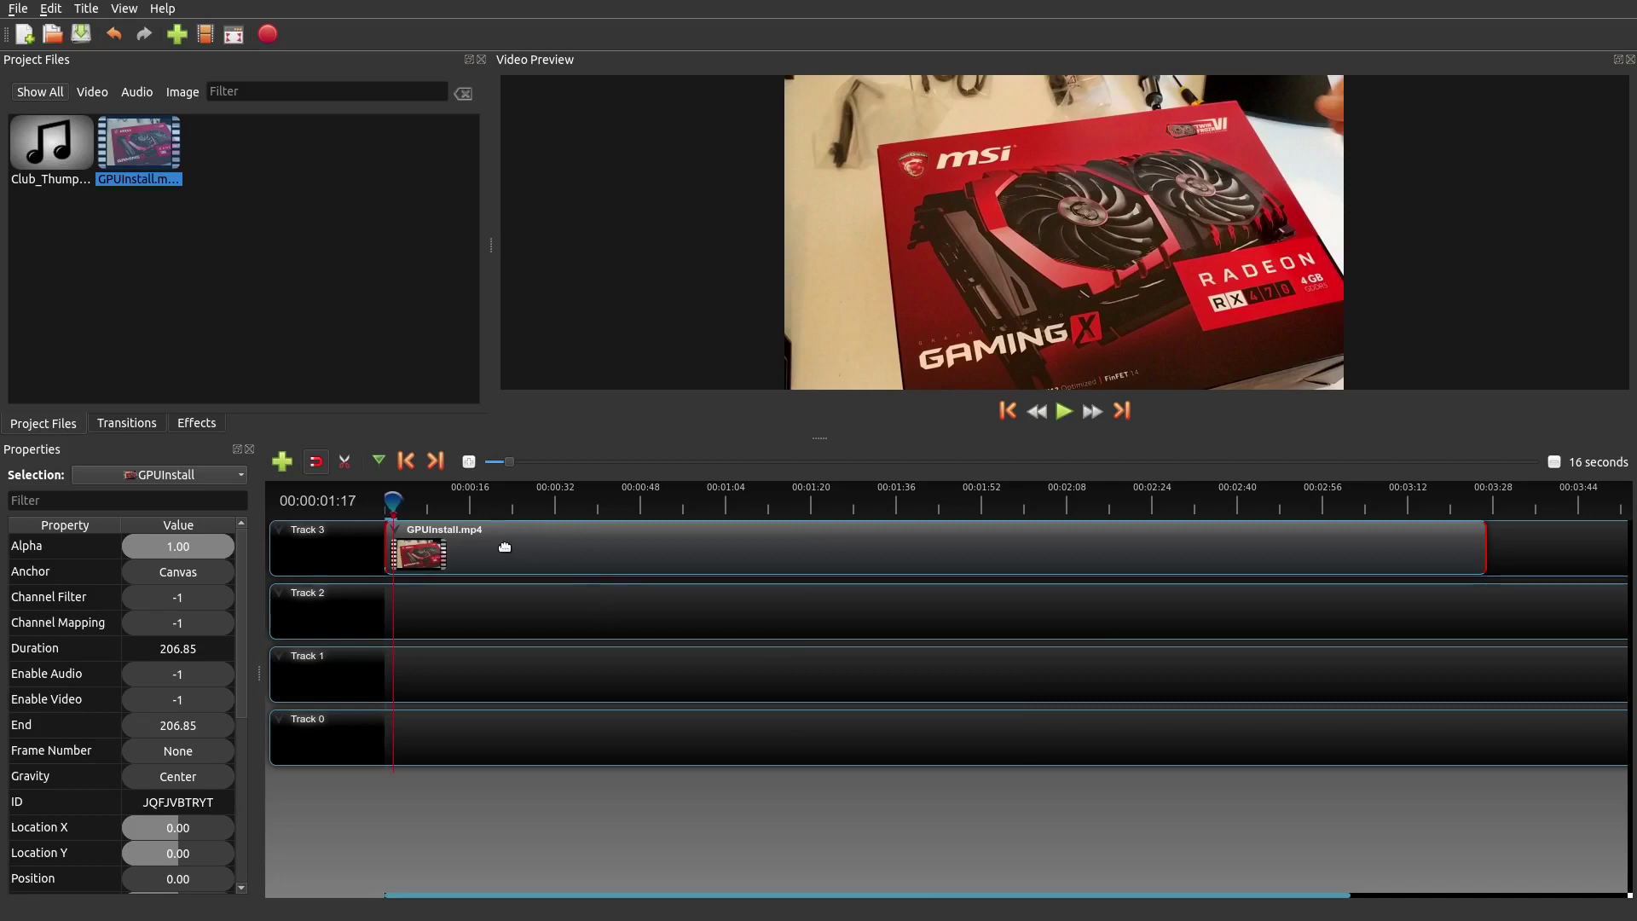
left_click_drag(391, 501, 385, 501)
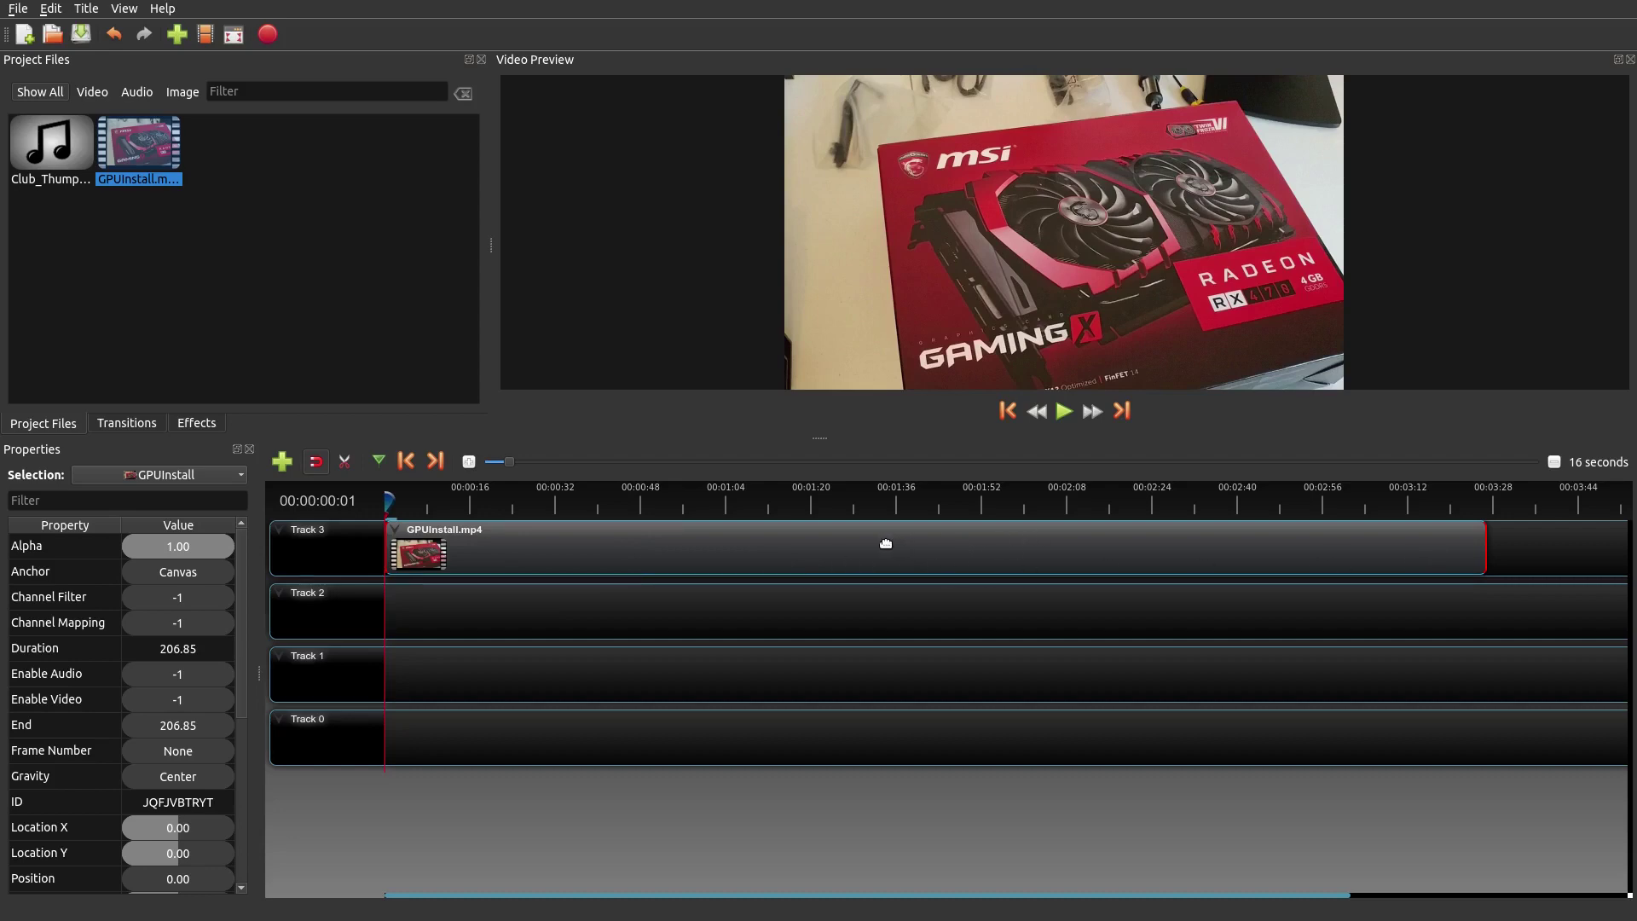
Place Club_Thump.mp3 at 0 on Track 2, play it briefly, and rewind.
left_click(64, 157)
left_click_drag(491, 479, 394, 597)
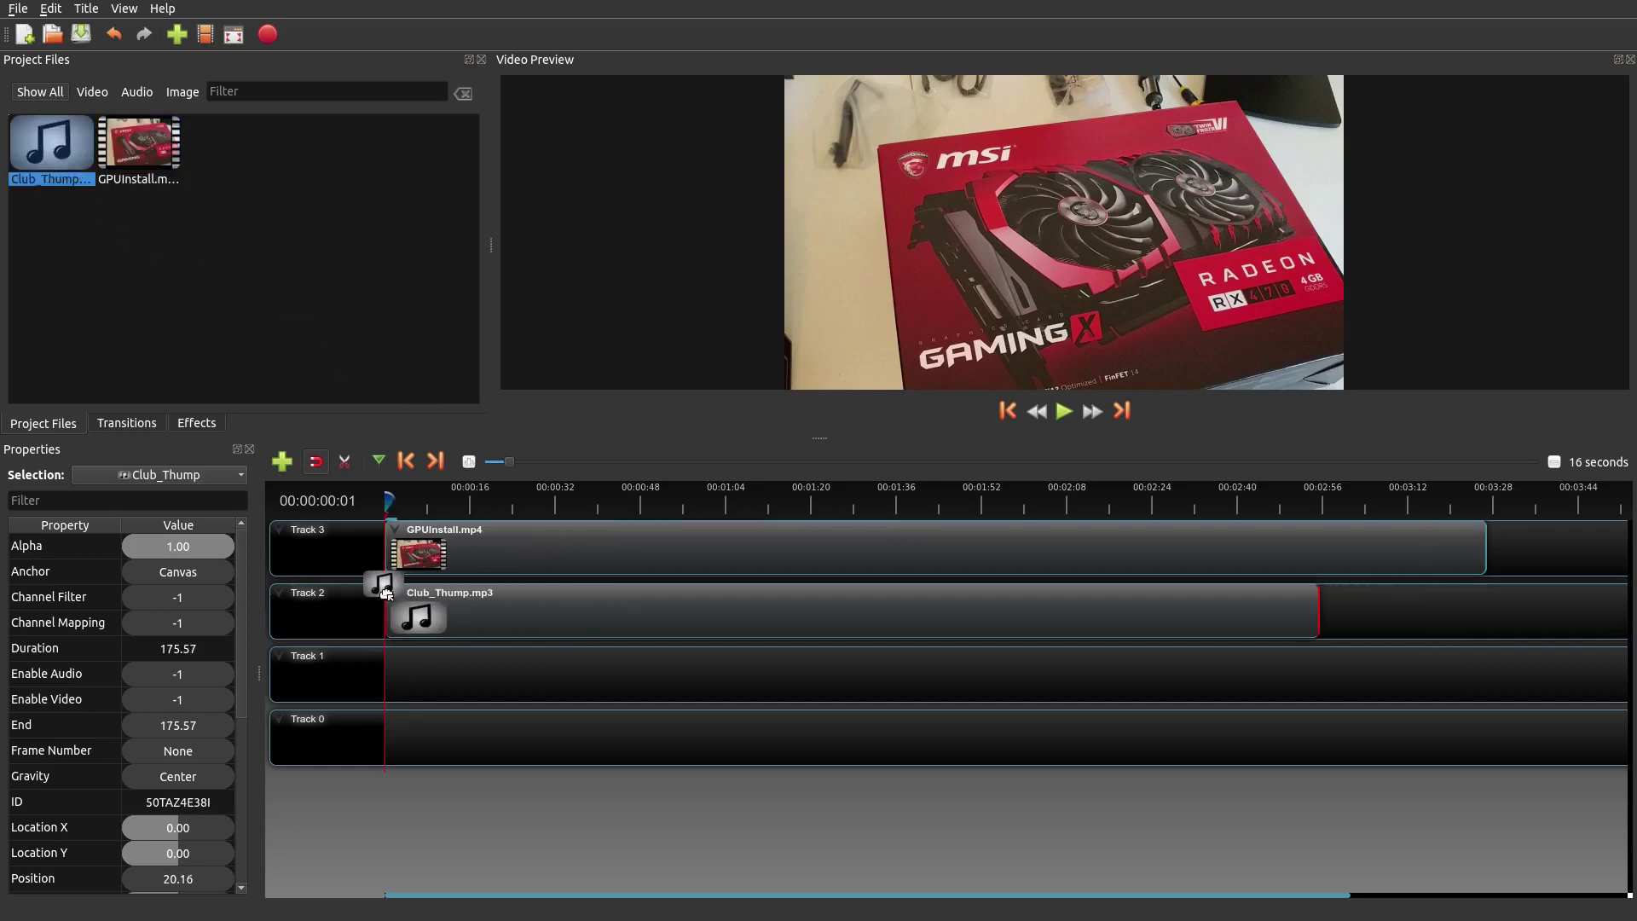
left_click(1055, 416)
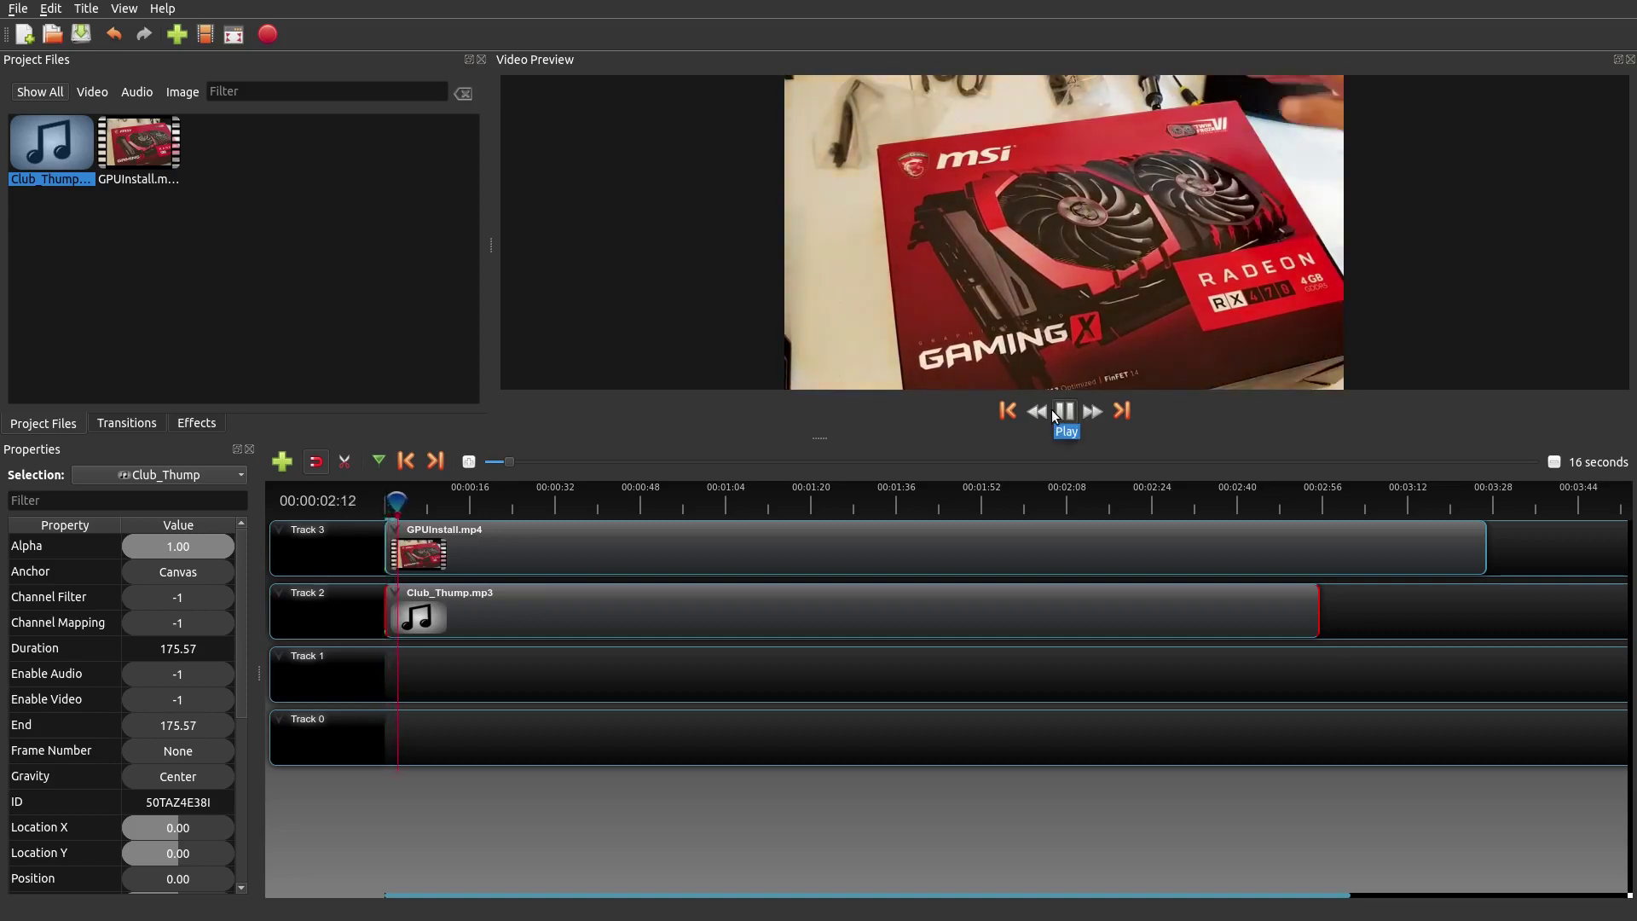
left_click(1055, 413)
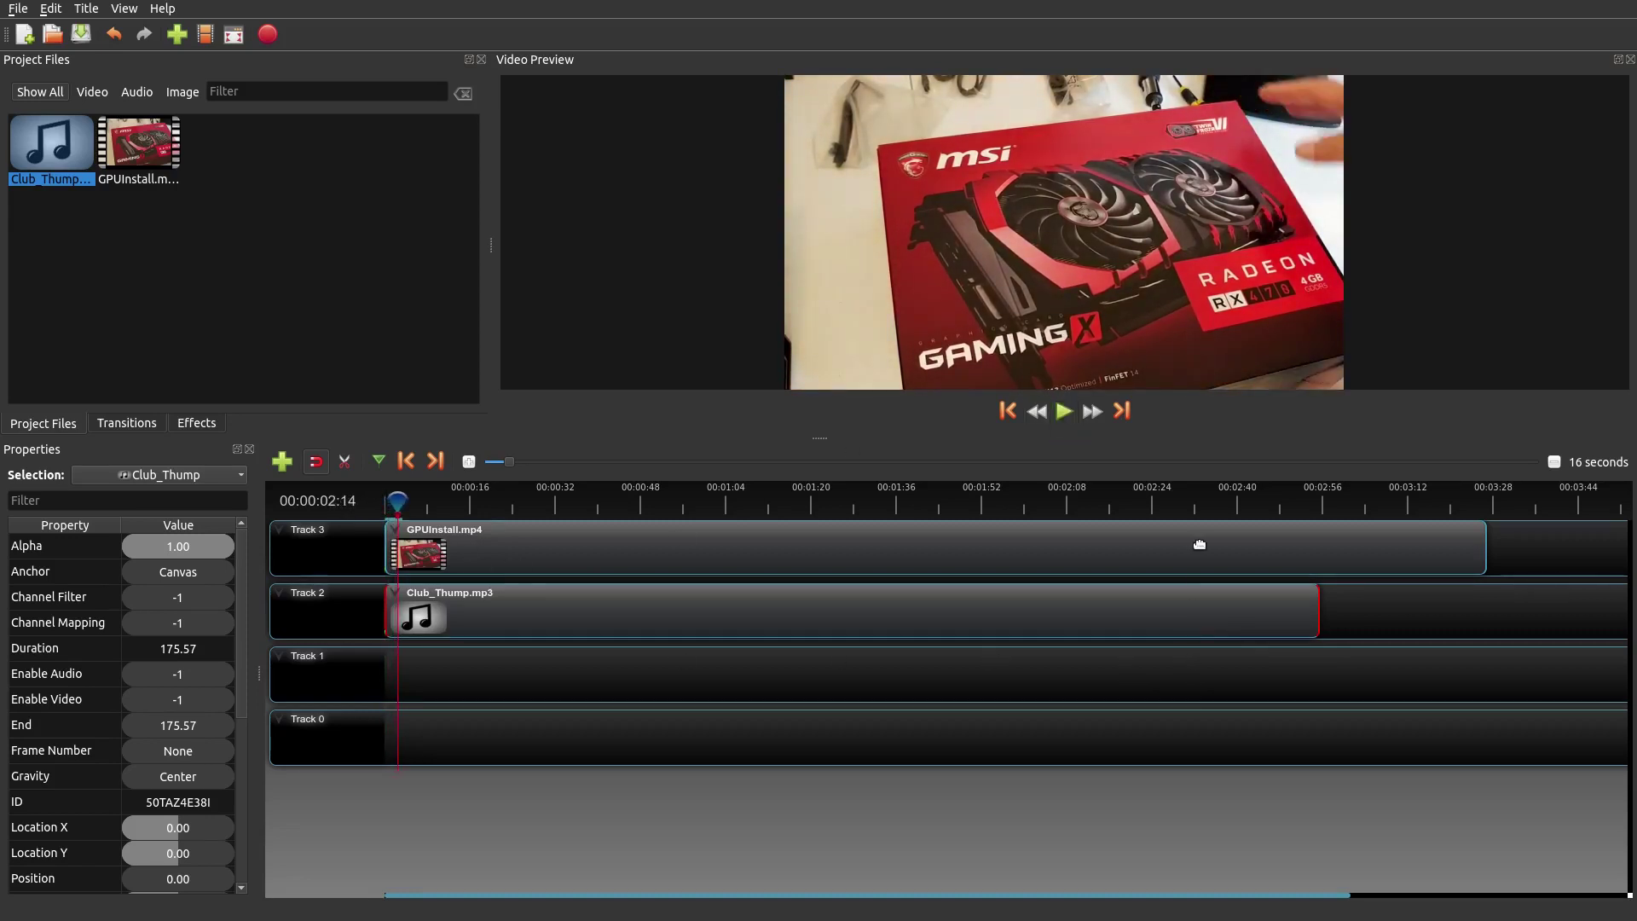
left_click_drag(401, 508, 365, 504)
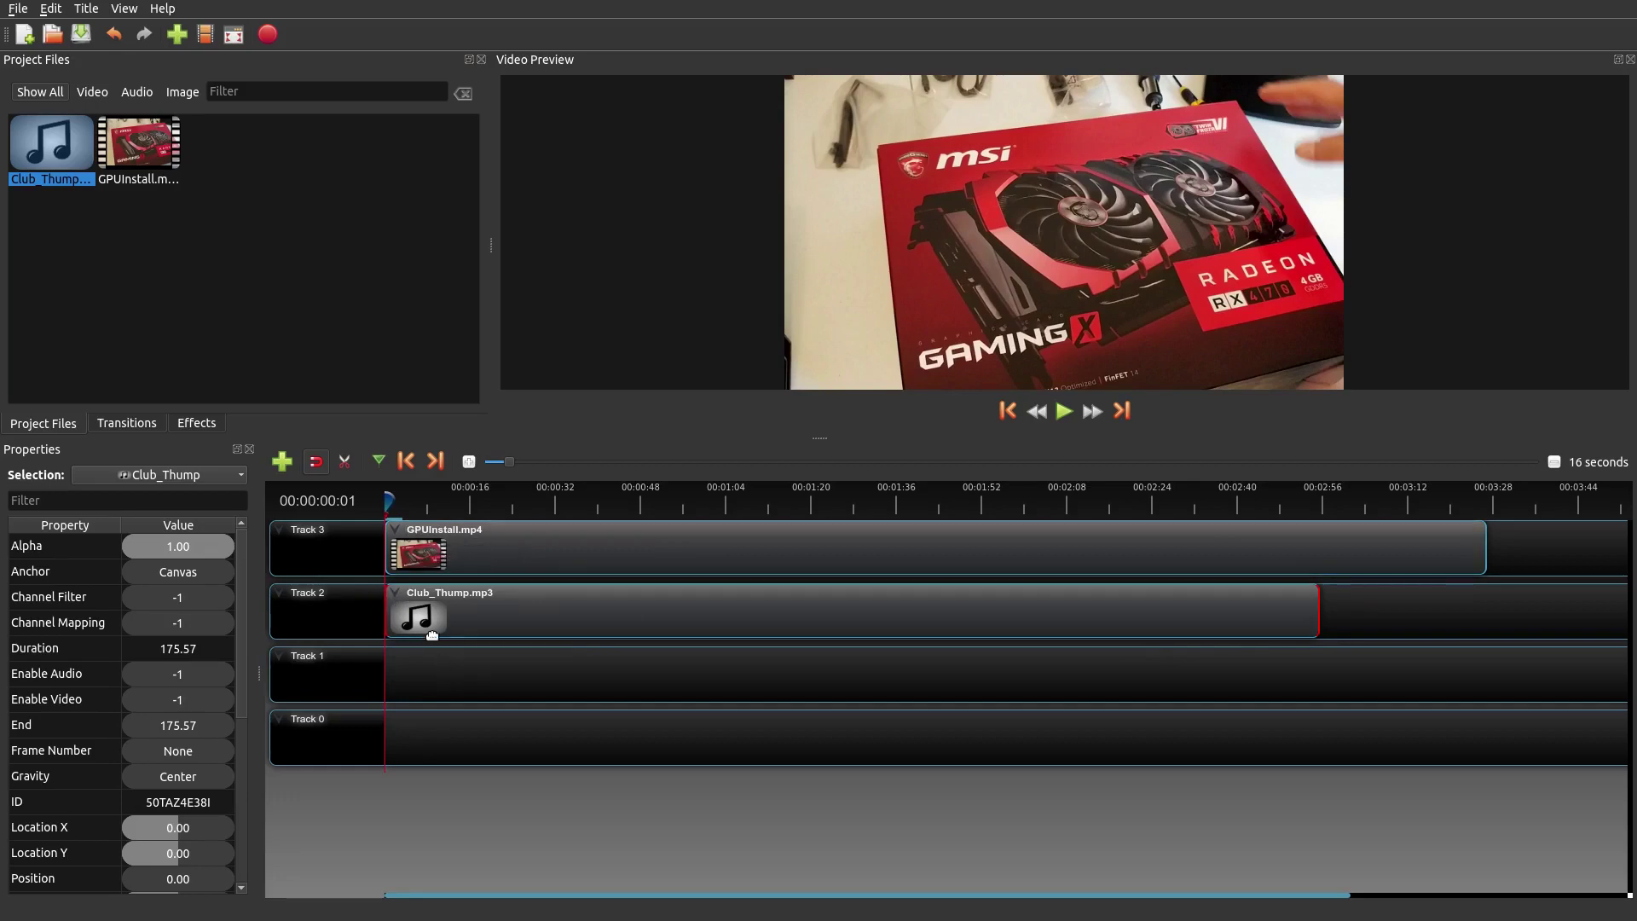
Apply a slow fade in and out to the music, then preview its start and end.
right_click(581, 611)
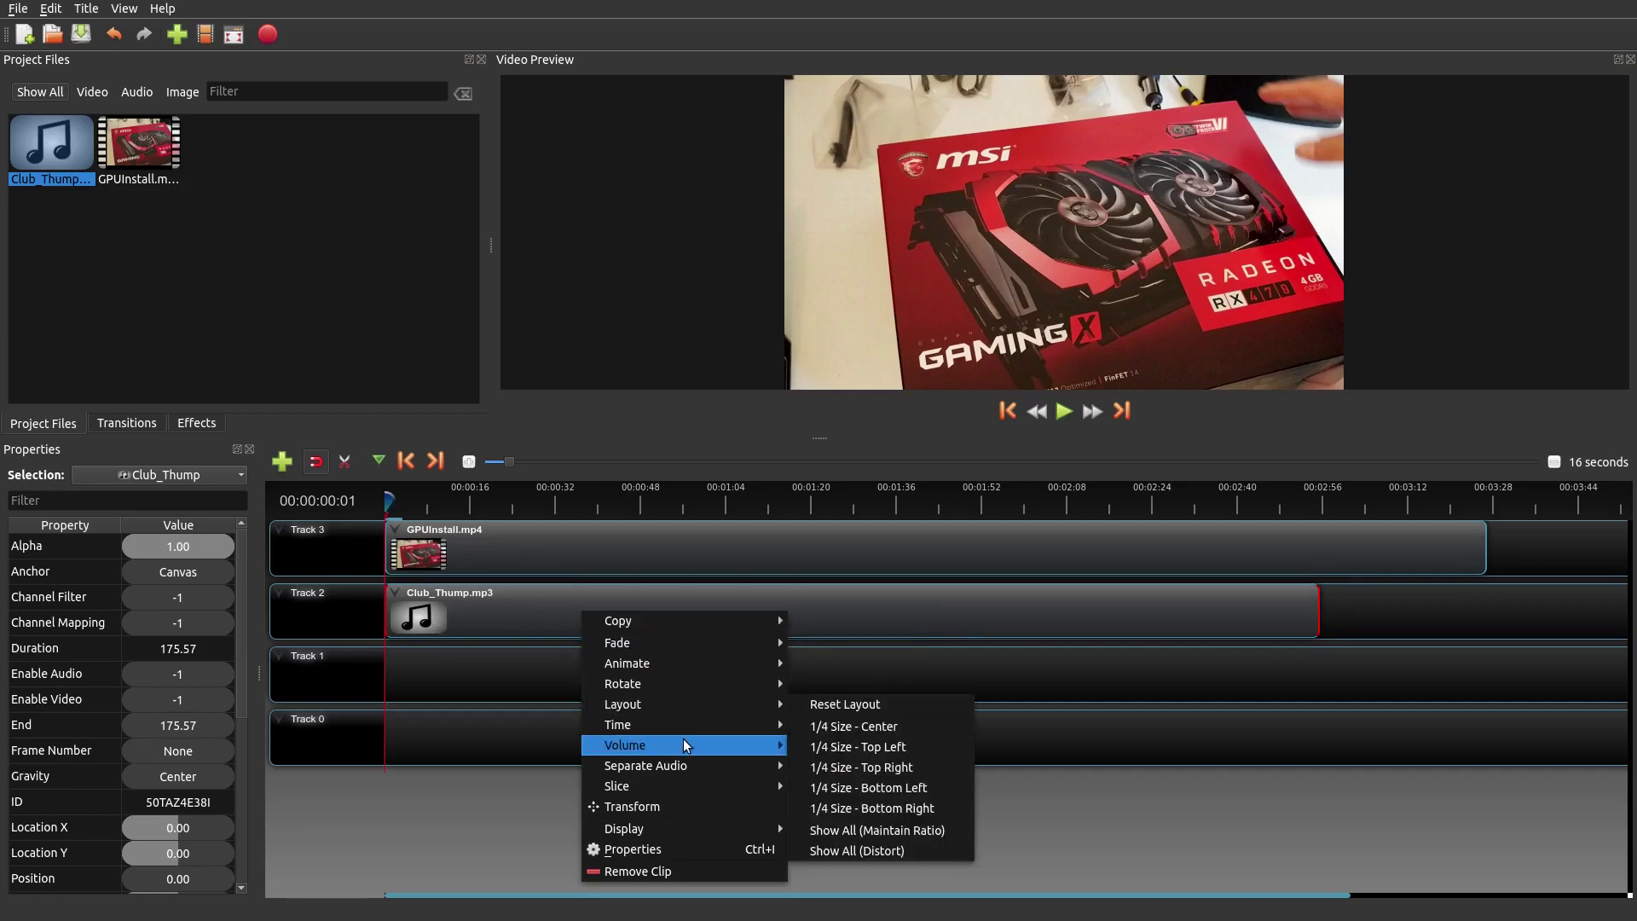
mouse_move(626, 744)
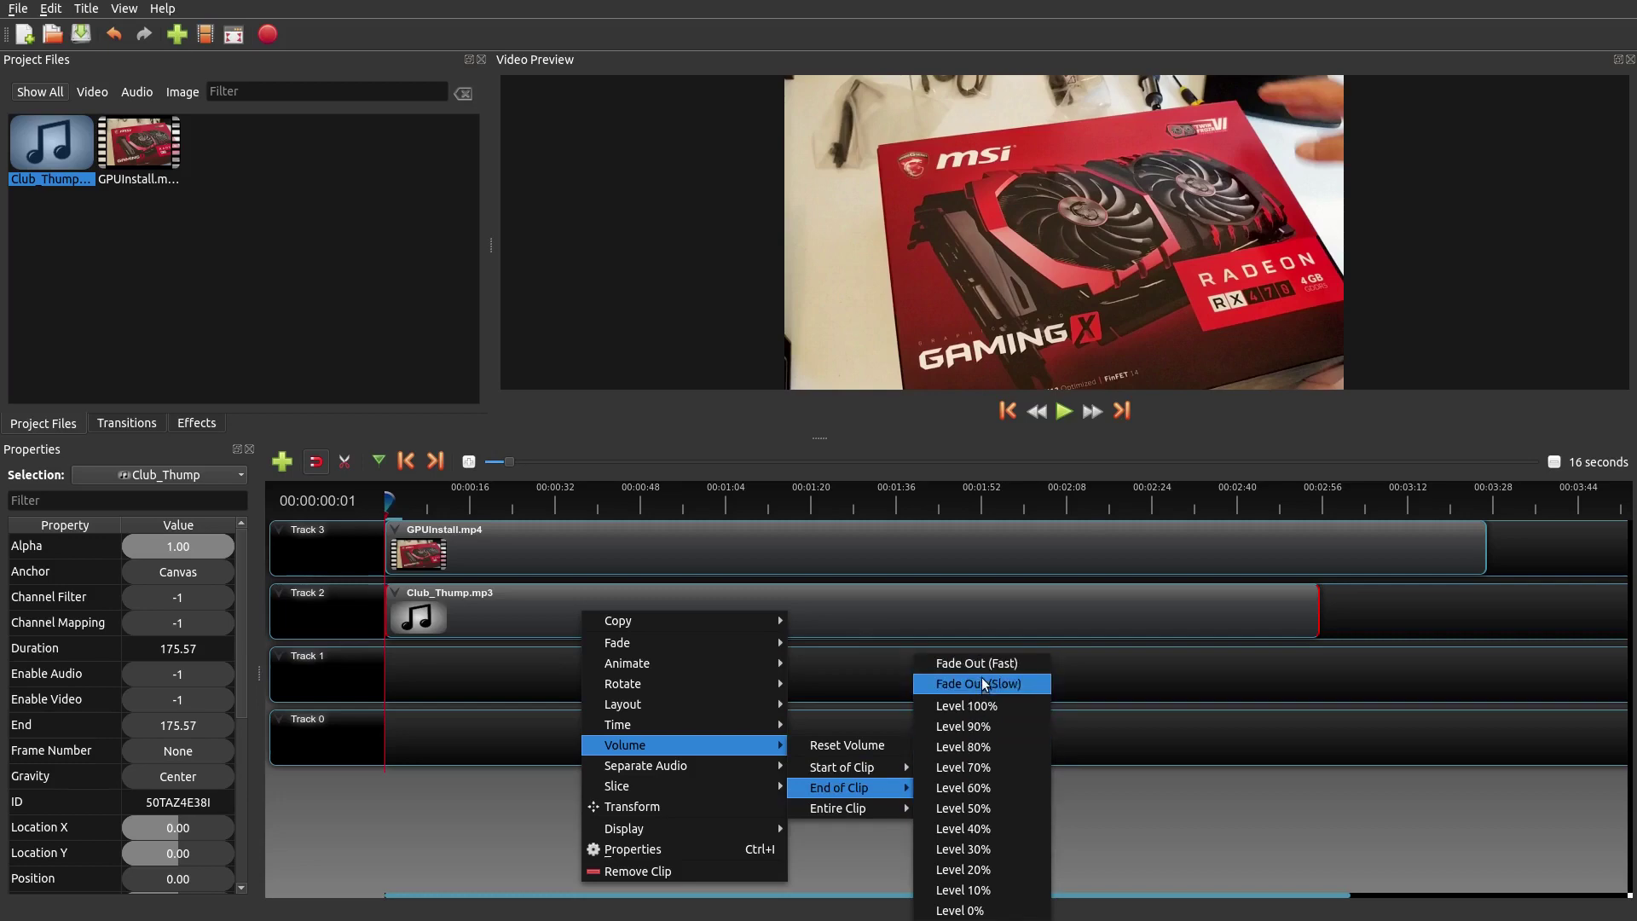
mouse_move(837, 806)
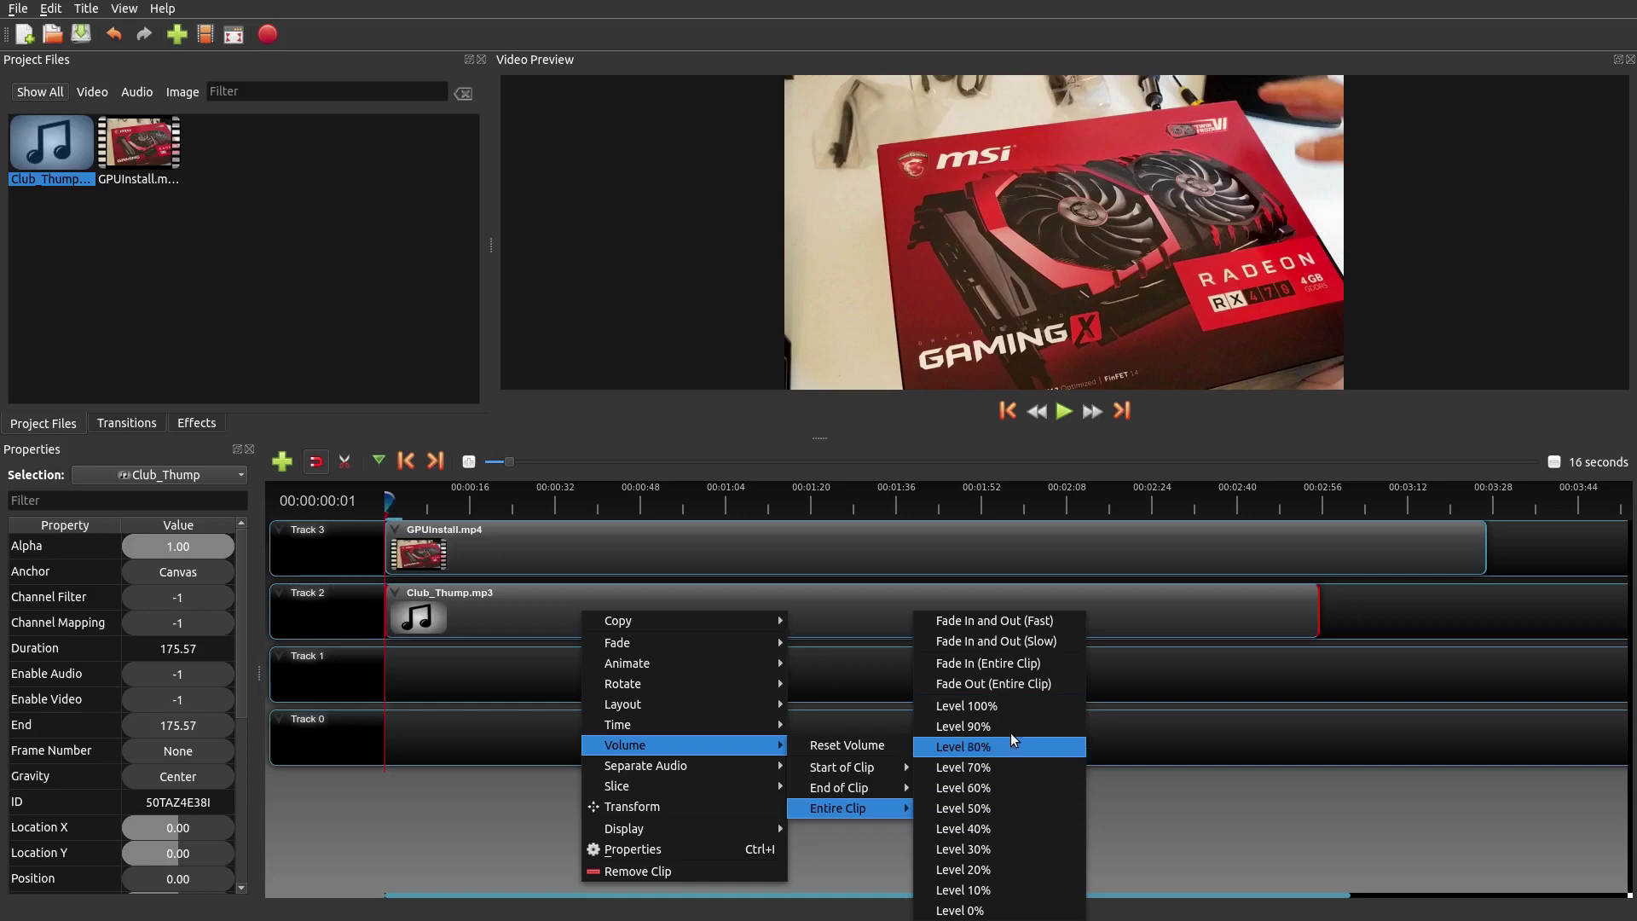
left_click(1001, 643)
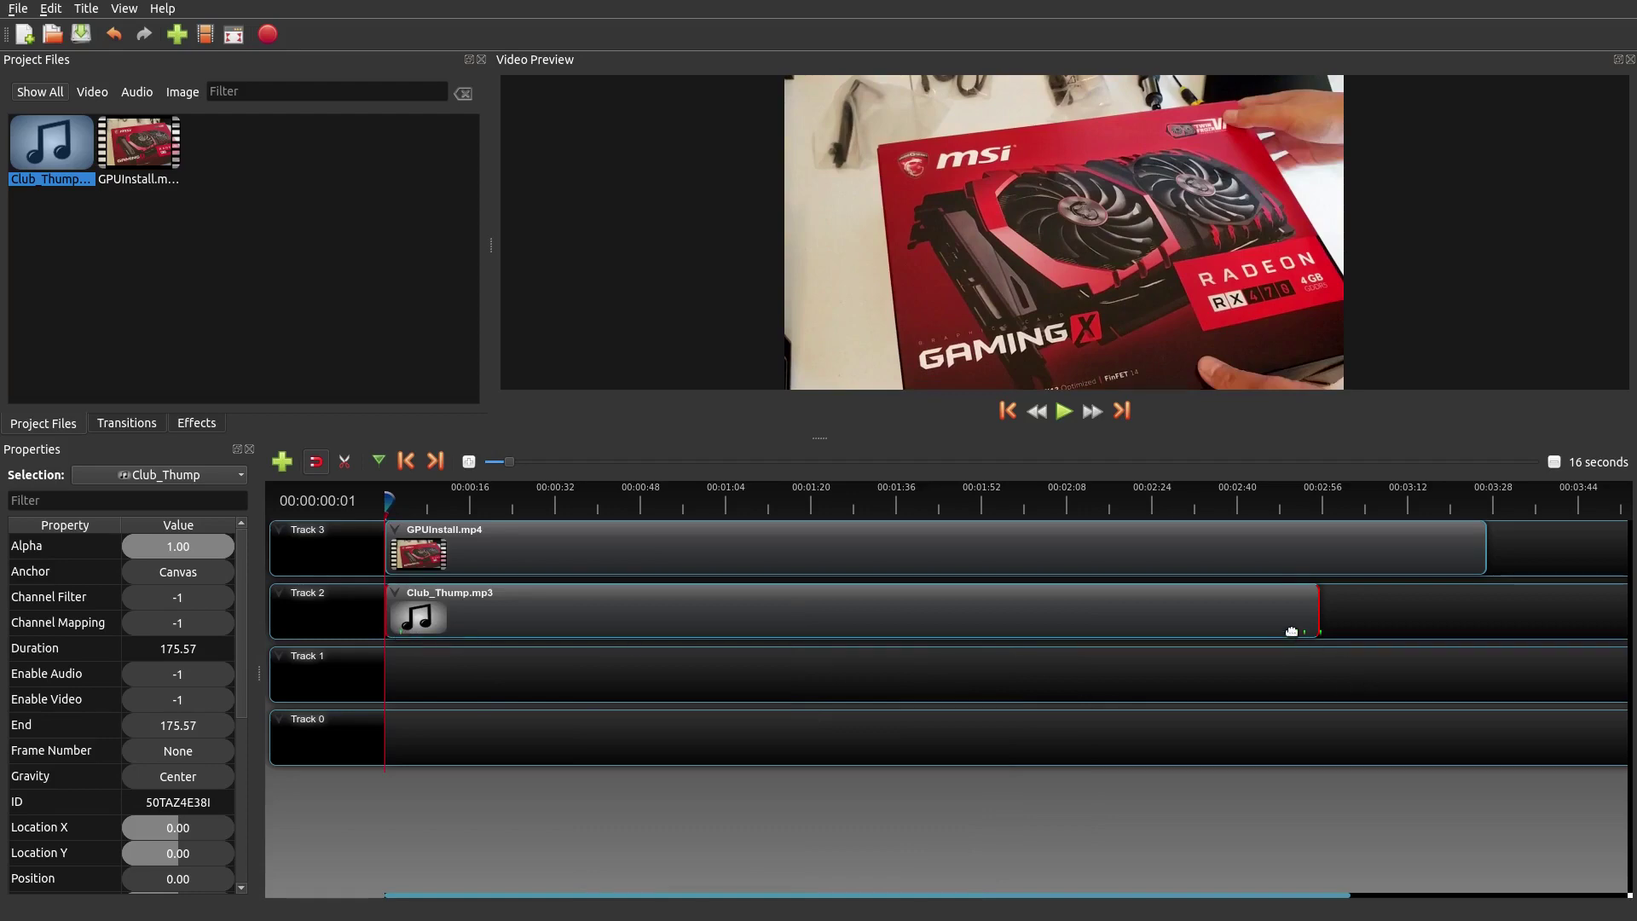
left_click(1065, 412)
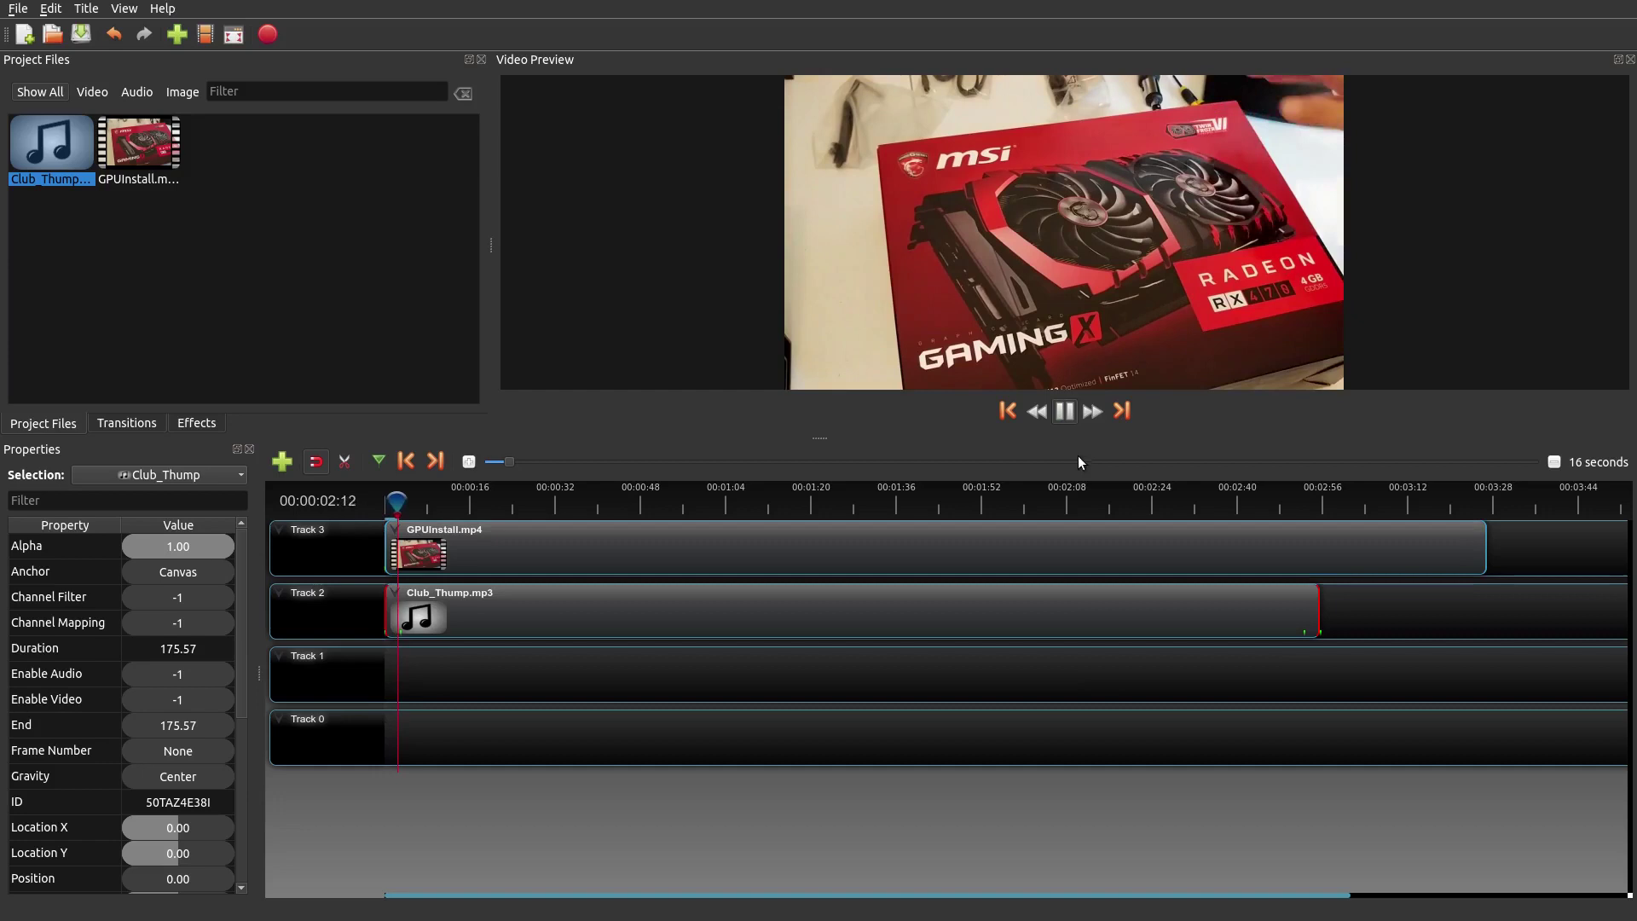
left_click(1065, 412)
left_click(1293, 500)
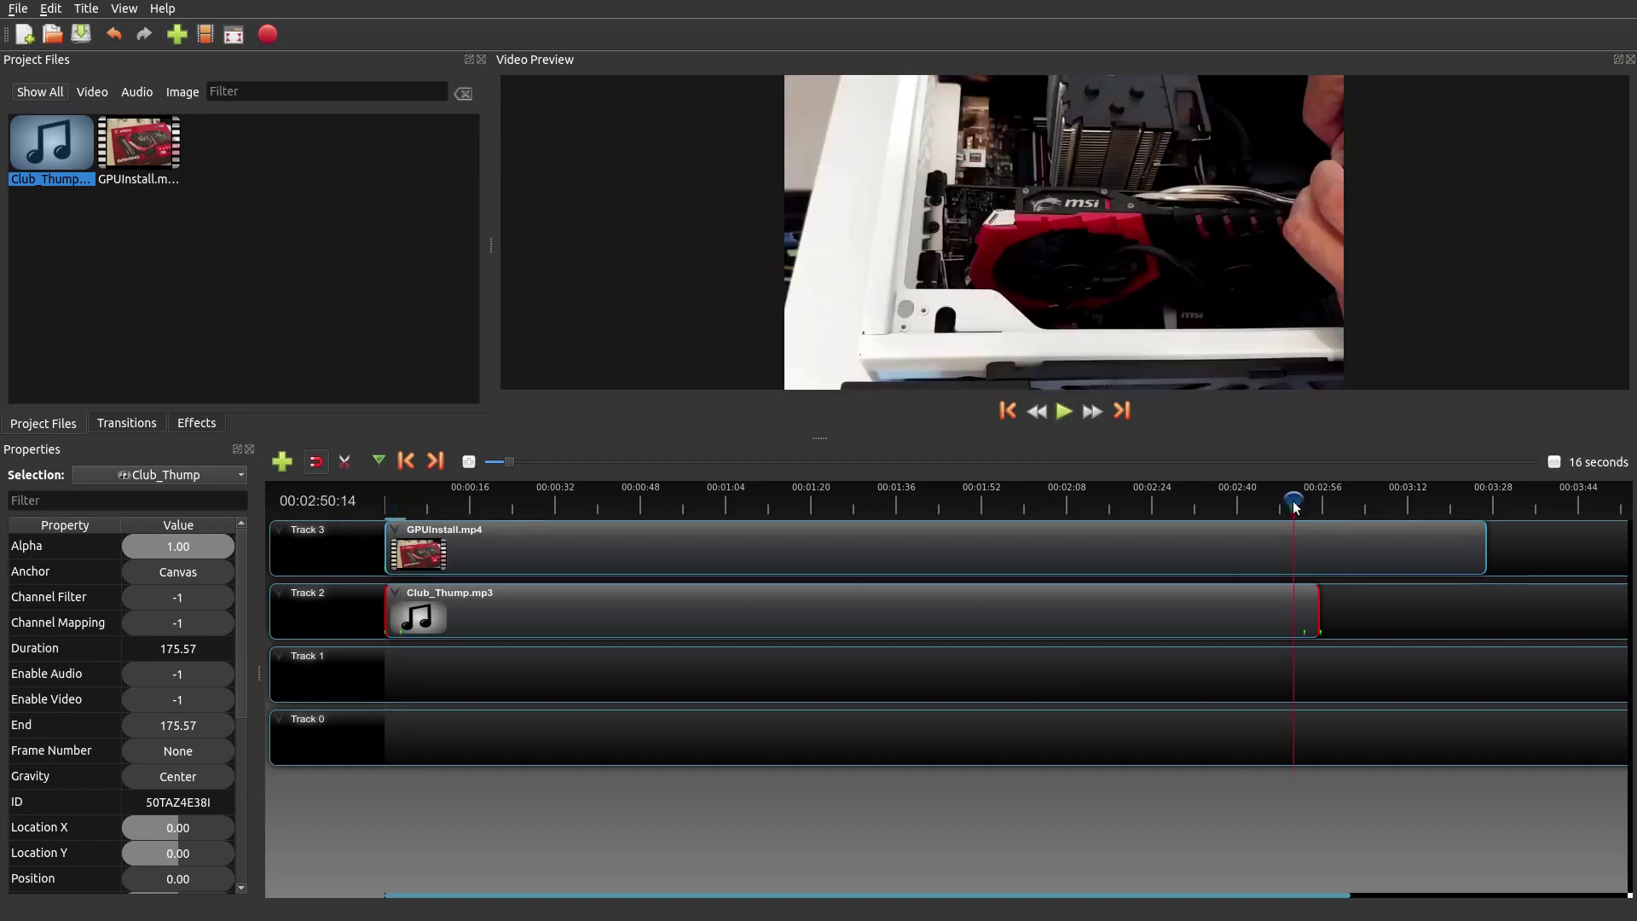
left_click(1066, 419)
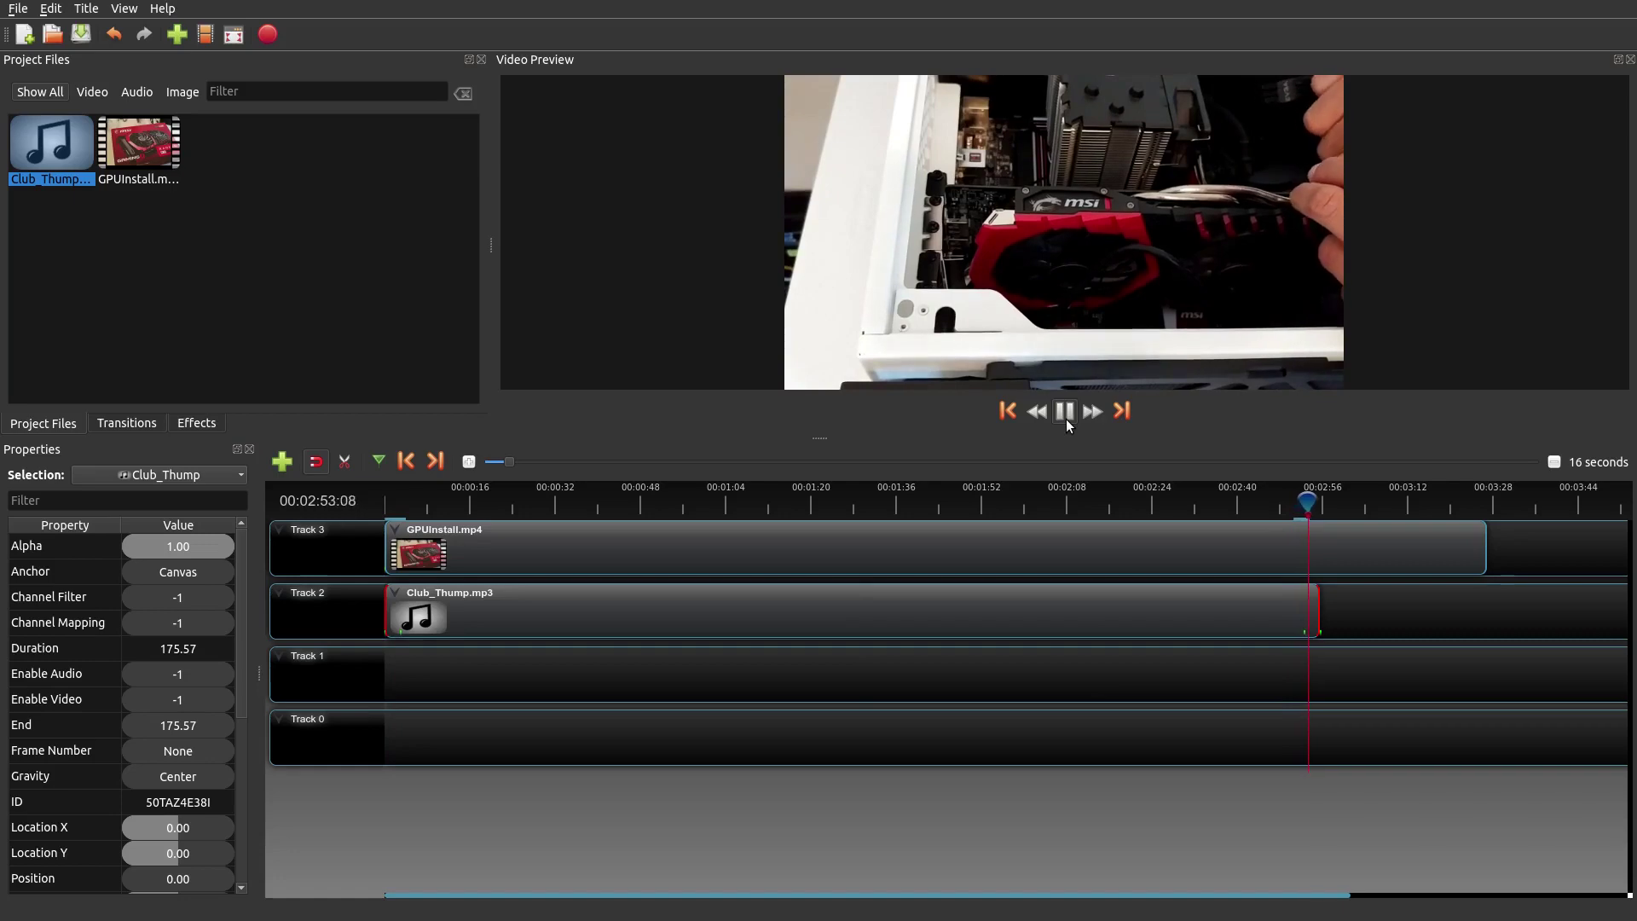
left_click(1066, 418)
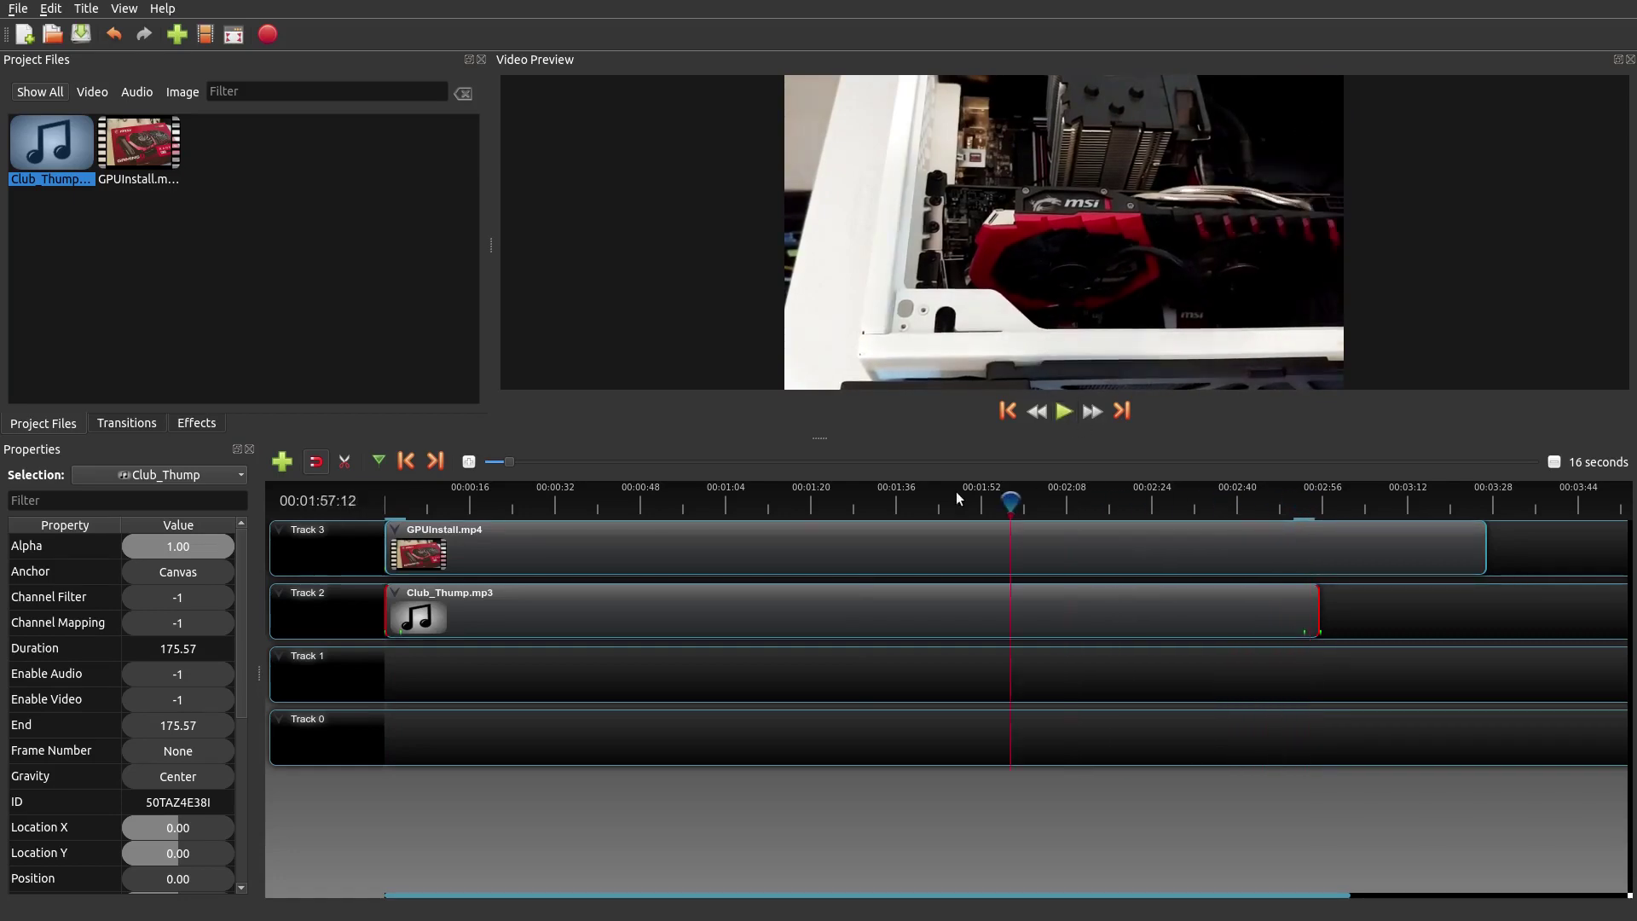
left_click_drag(957, 498, 385, 498)
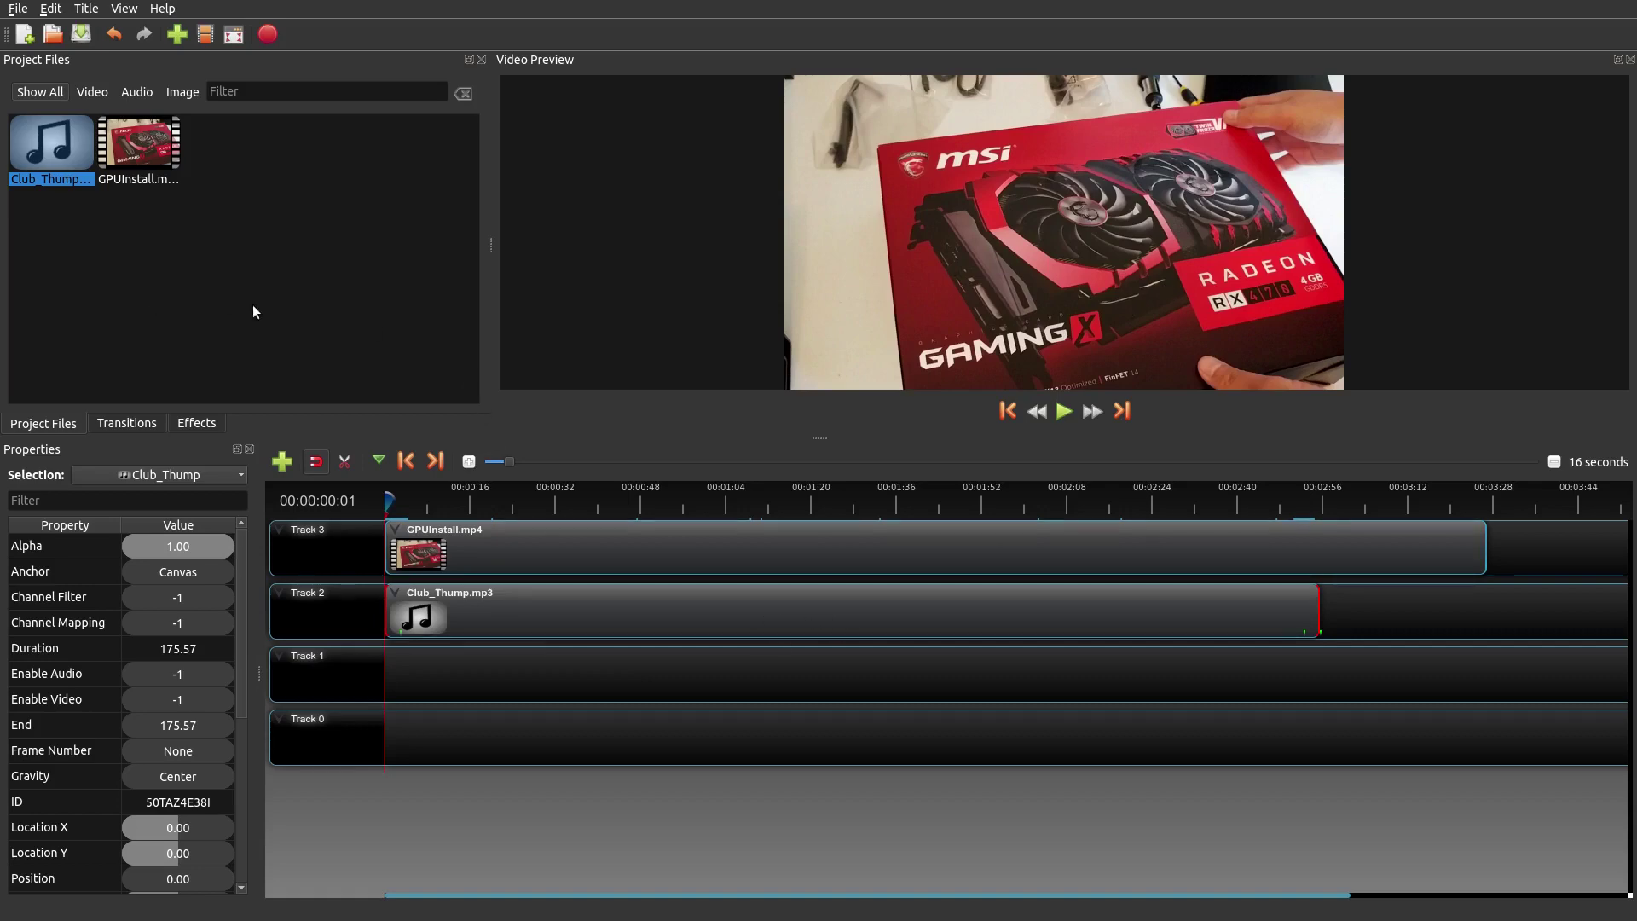
Delete the music from Track 2, speed GPUInstall.mp4 up 4x forward, and play it.
left_click(646, 620)
key("Delete")
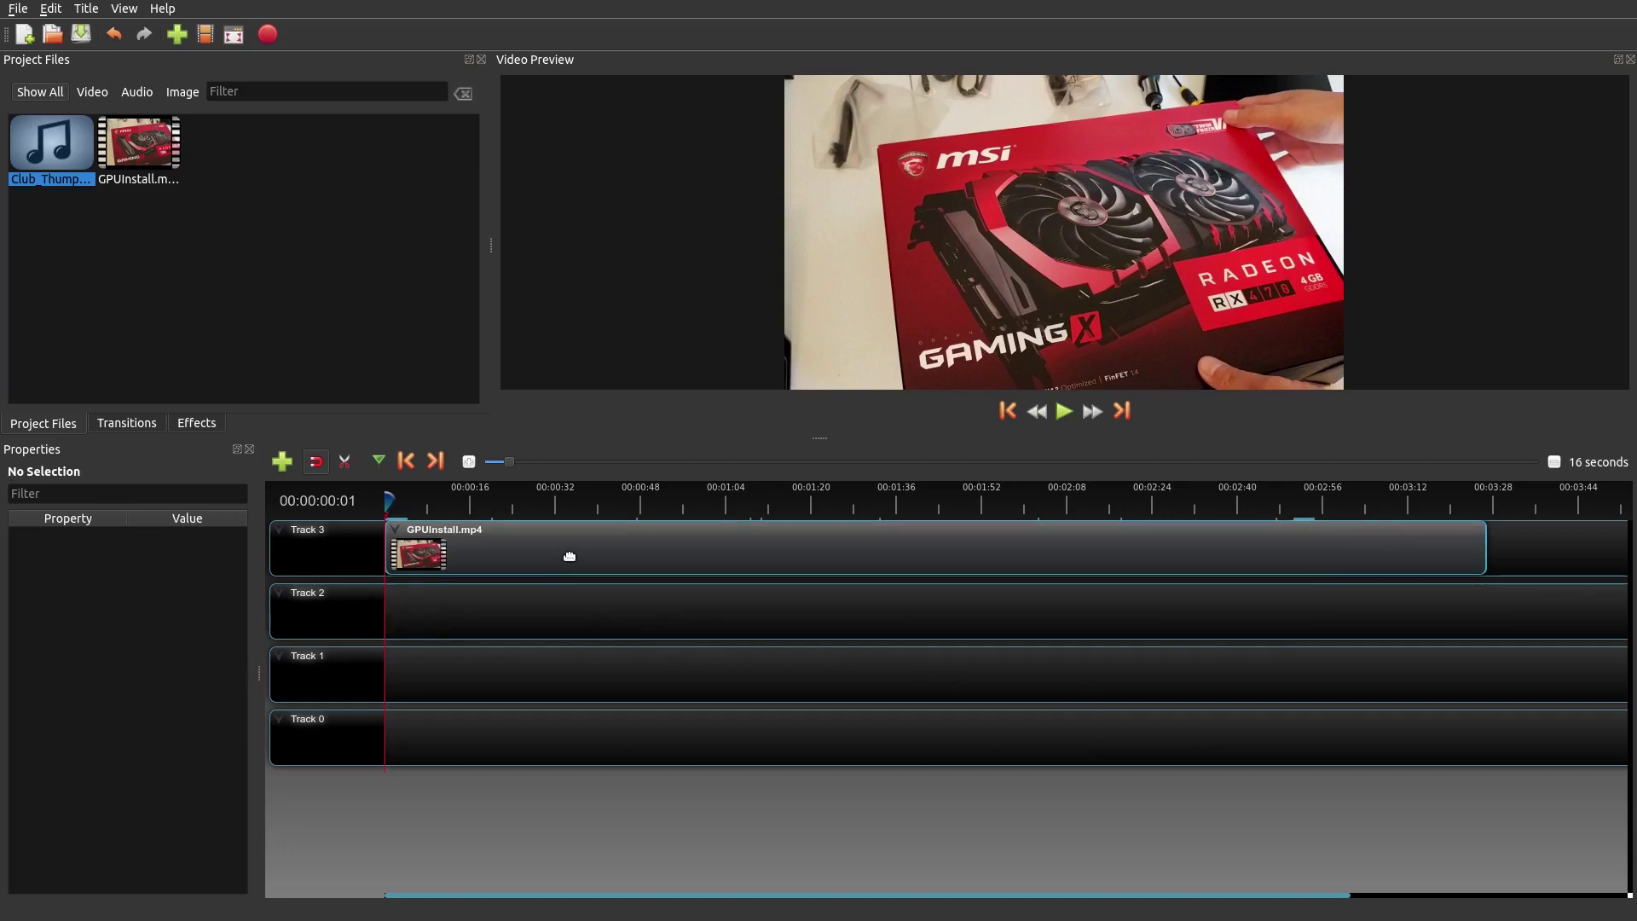
left_click(570, 561)
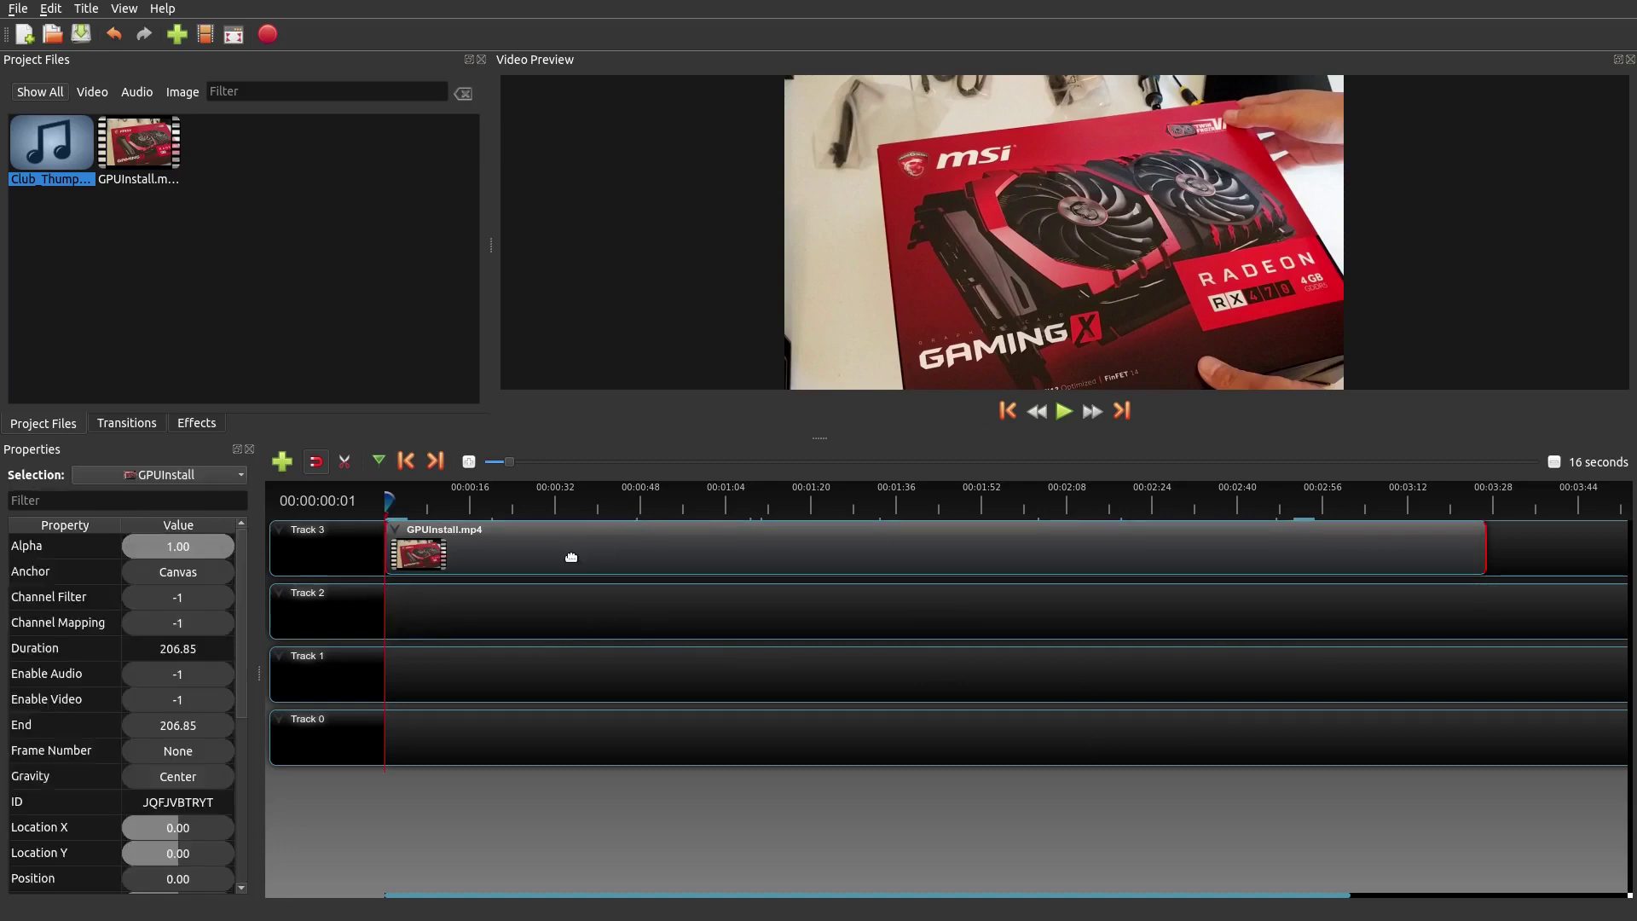
right_click(568, 555)
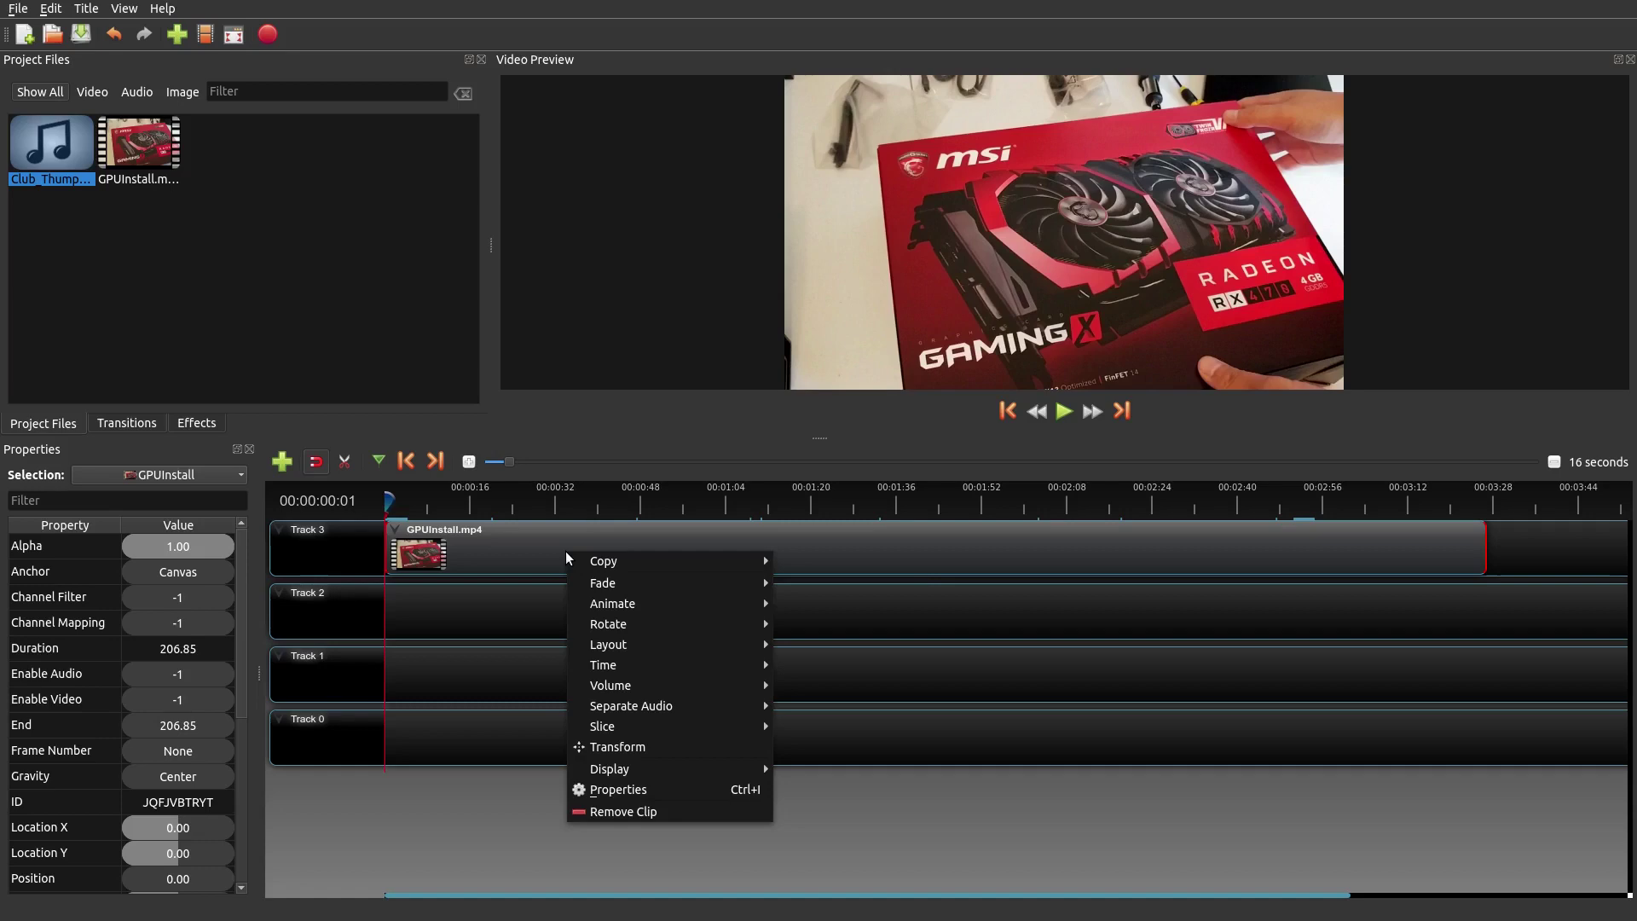
mouse_move(614, 665)
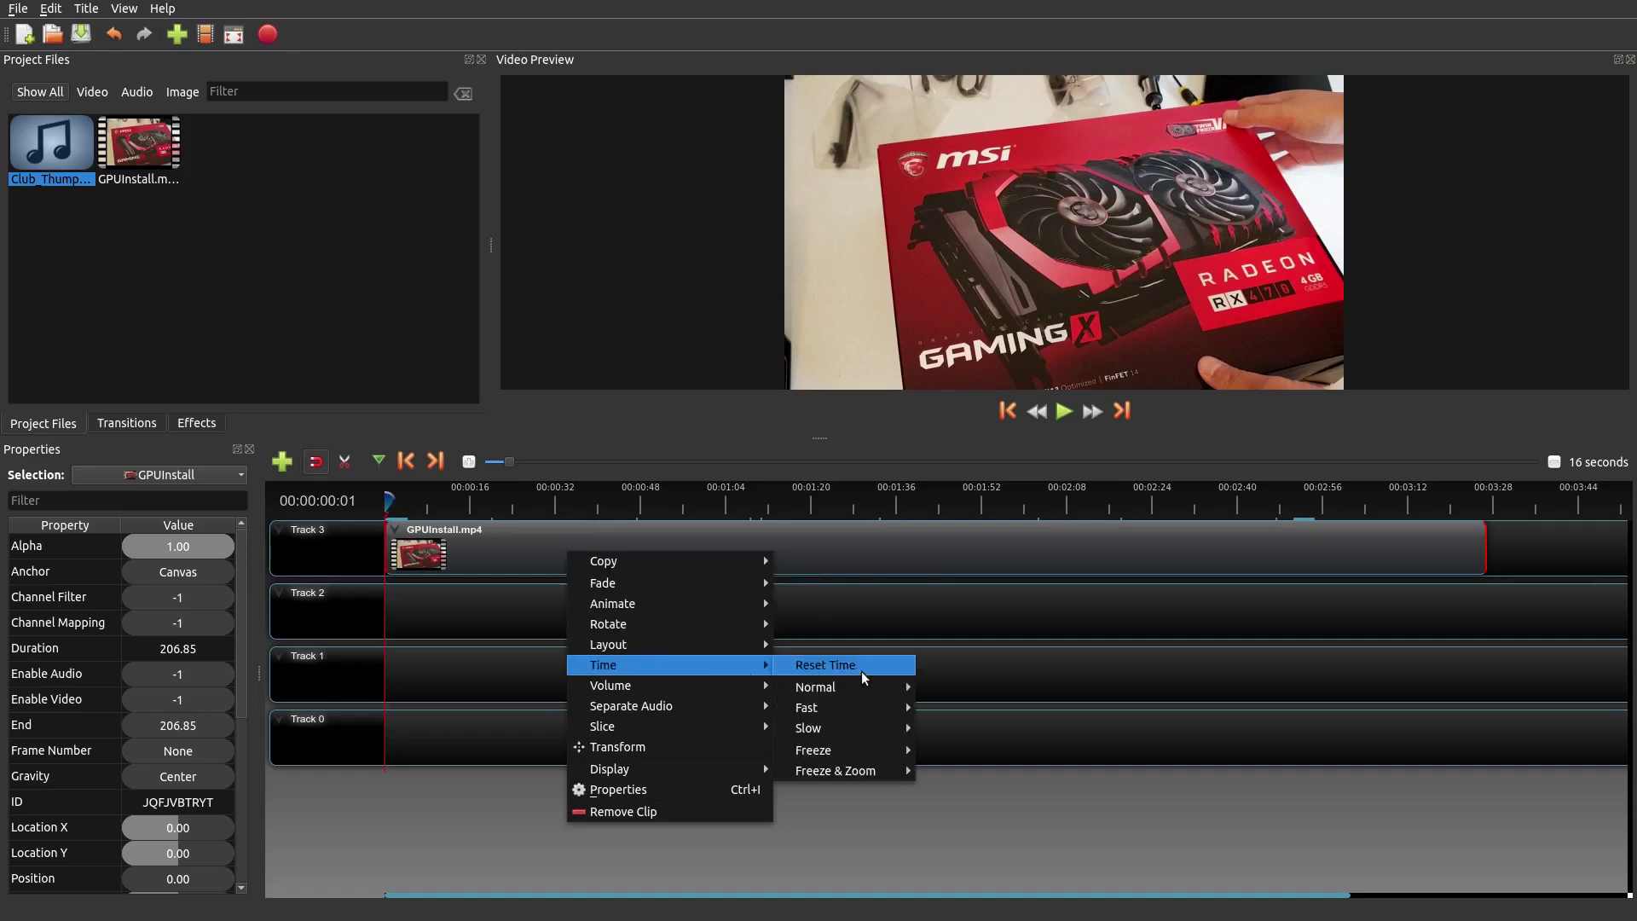
mouse_move(838, 708)
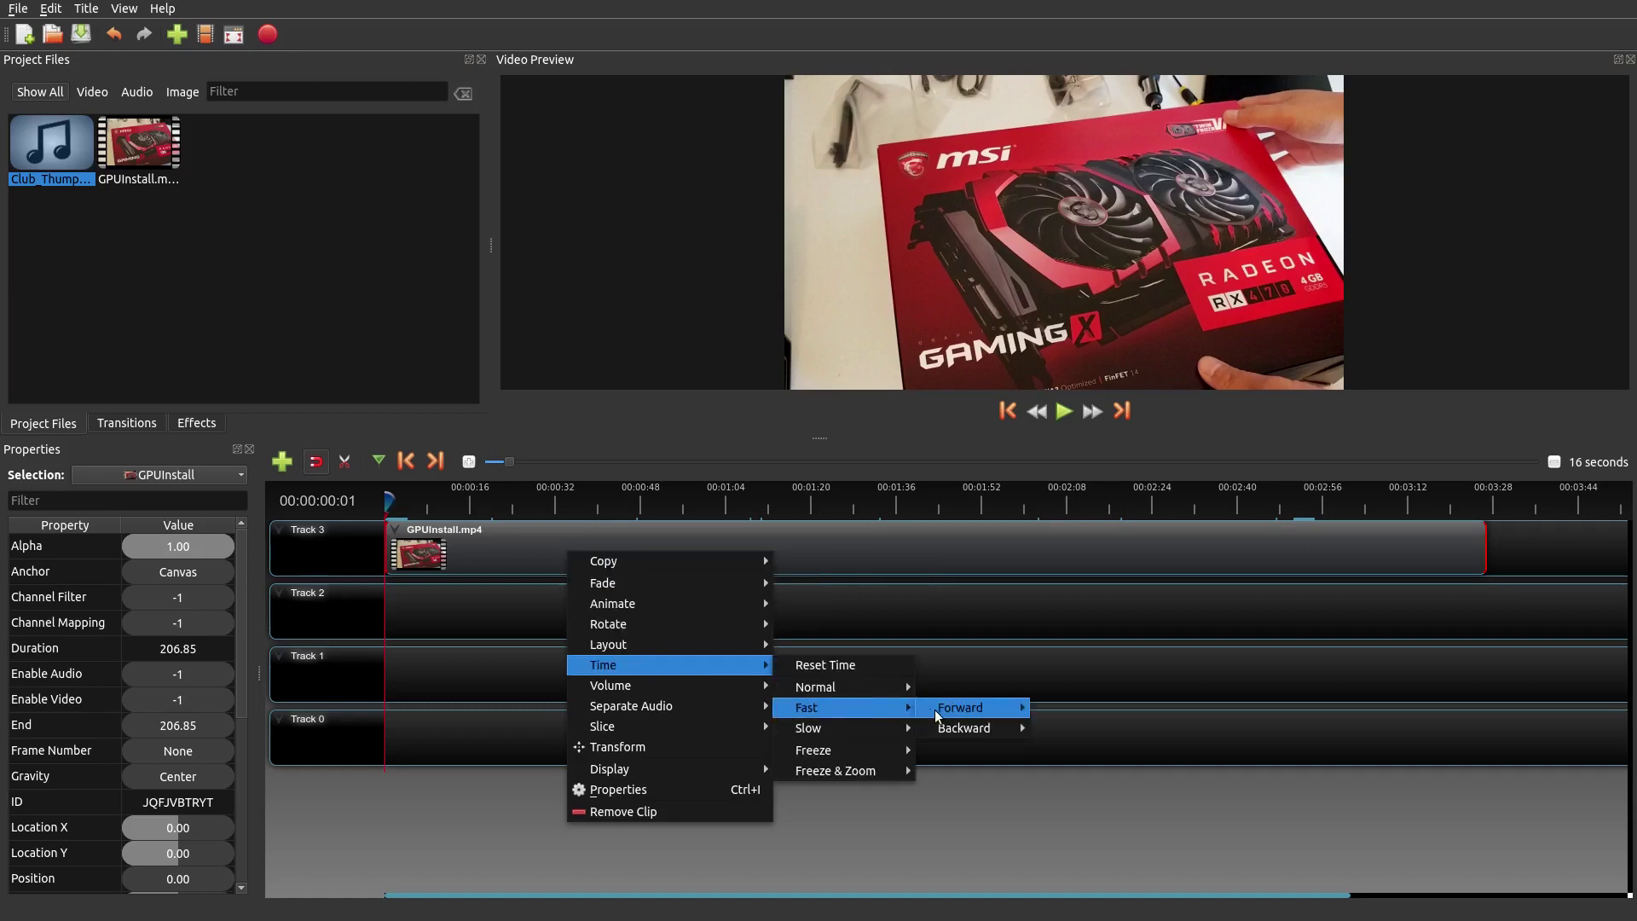
mouse_move(960, 708)
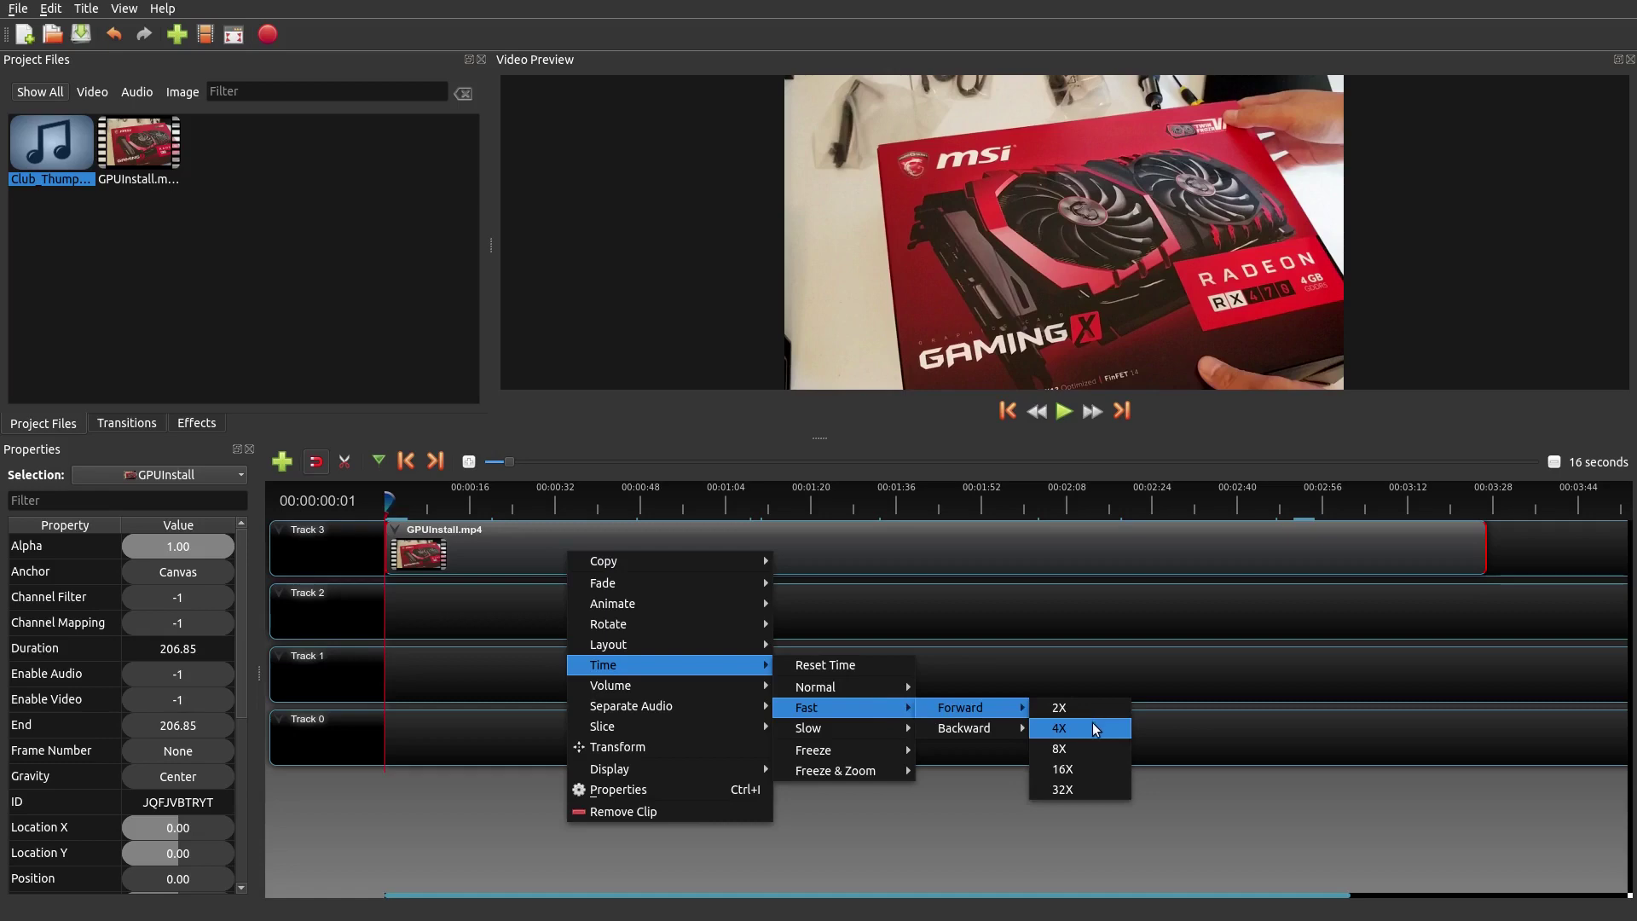
left_click(1096, 729)
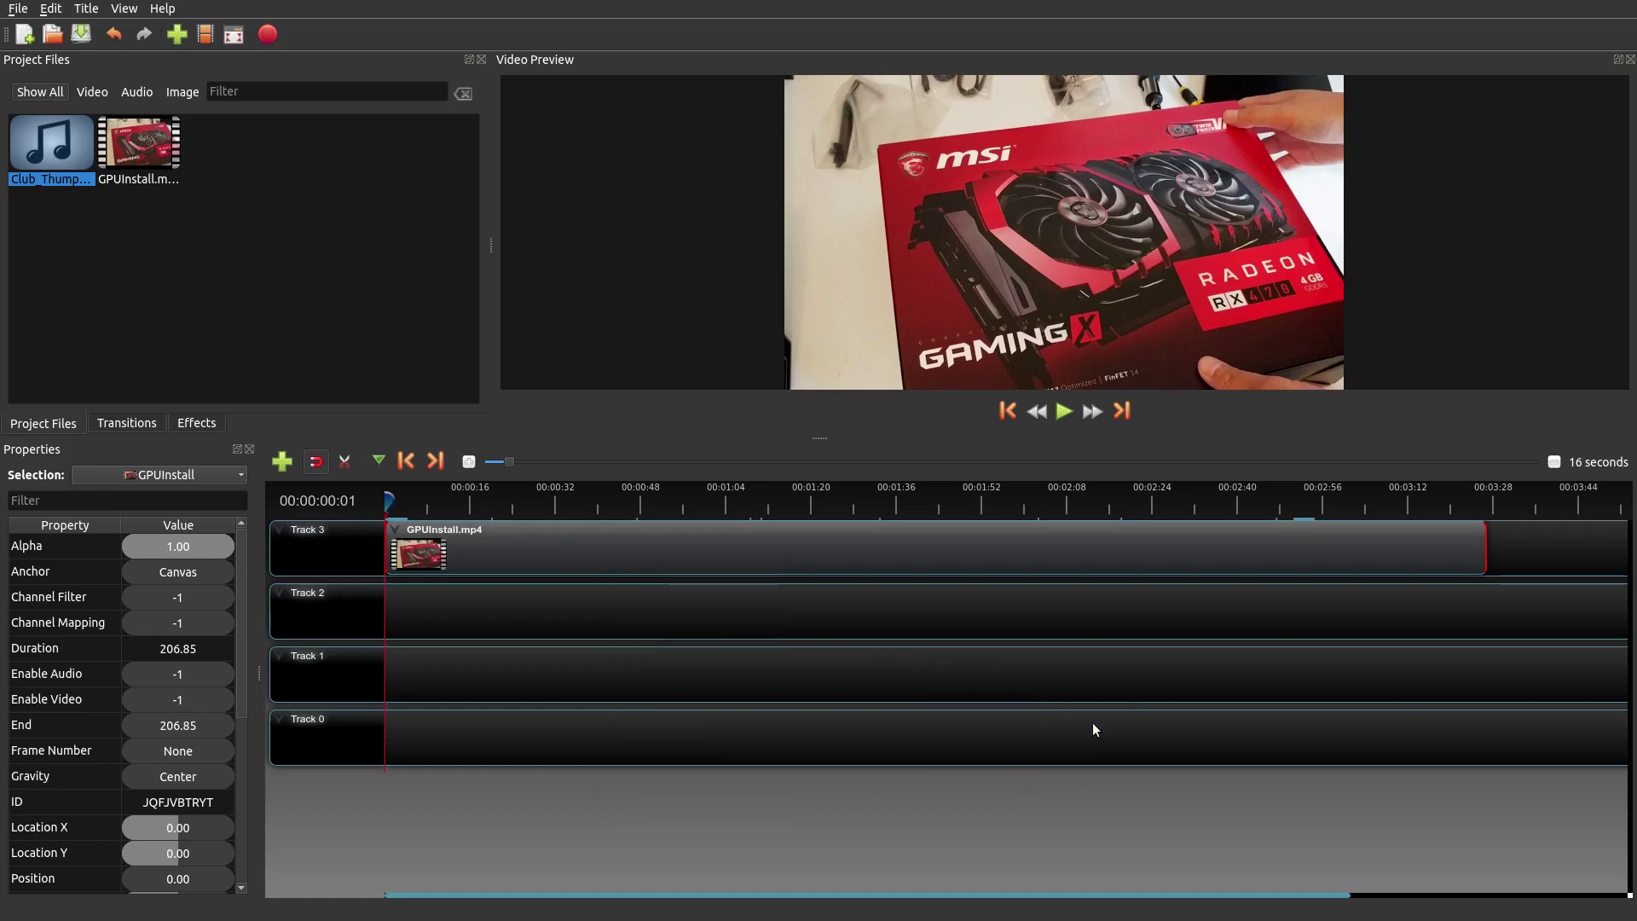
left_click(1062, 412)
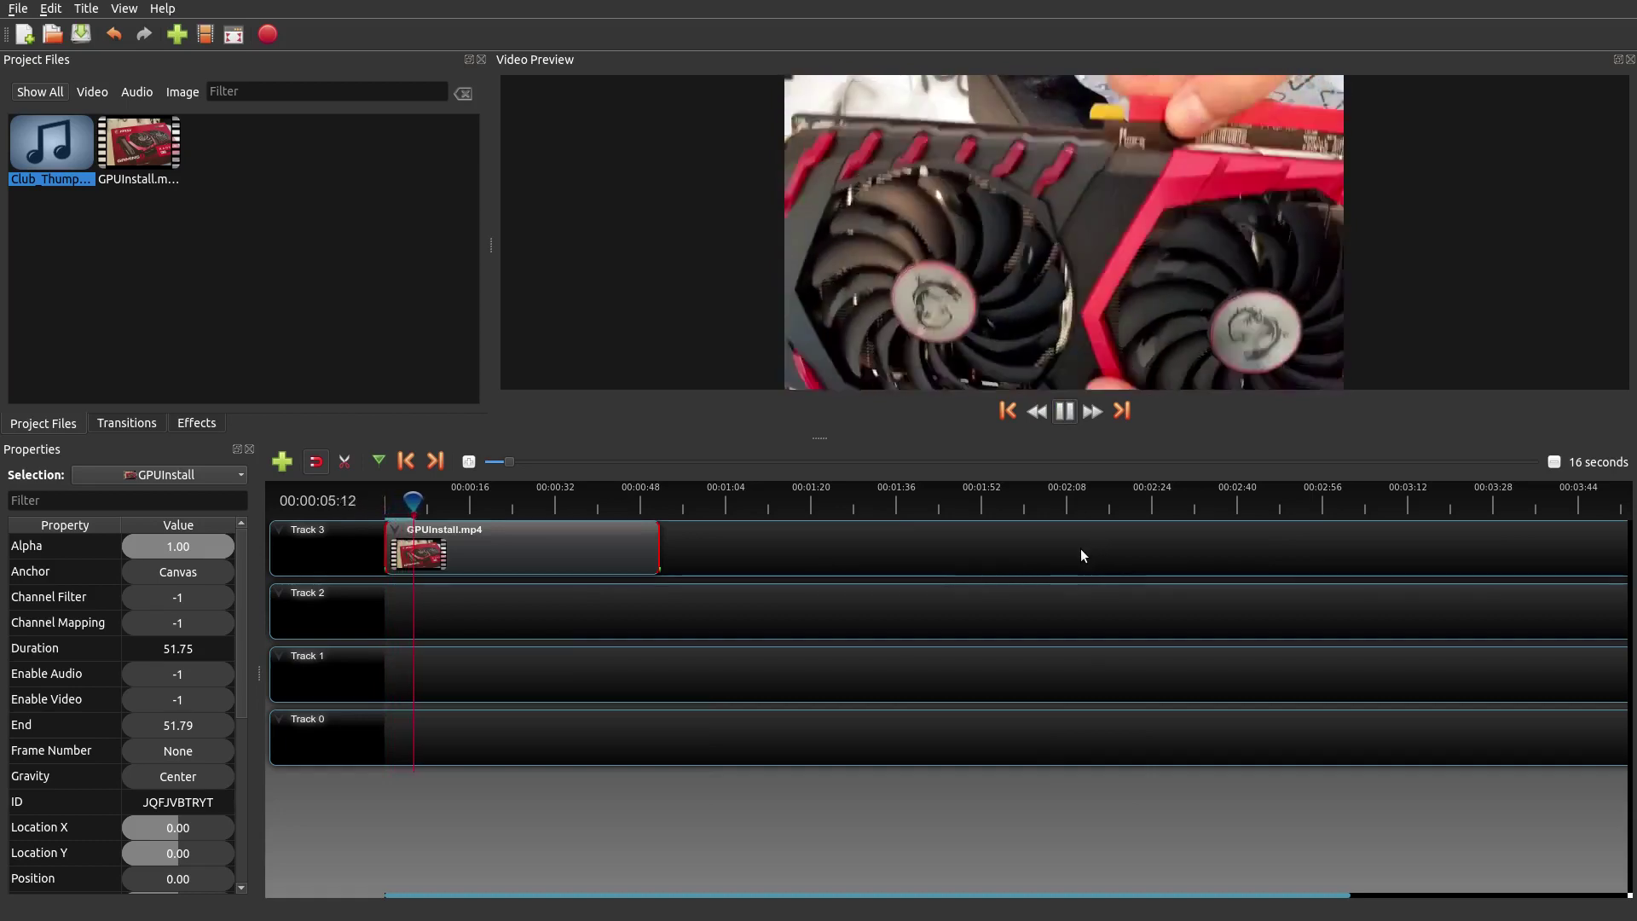
Stop playback, rewind, and place Club_Thump.mp3 at the start of Track 2.
left_click(1064, 412)
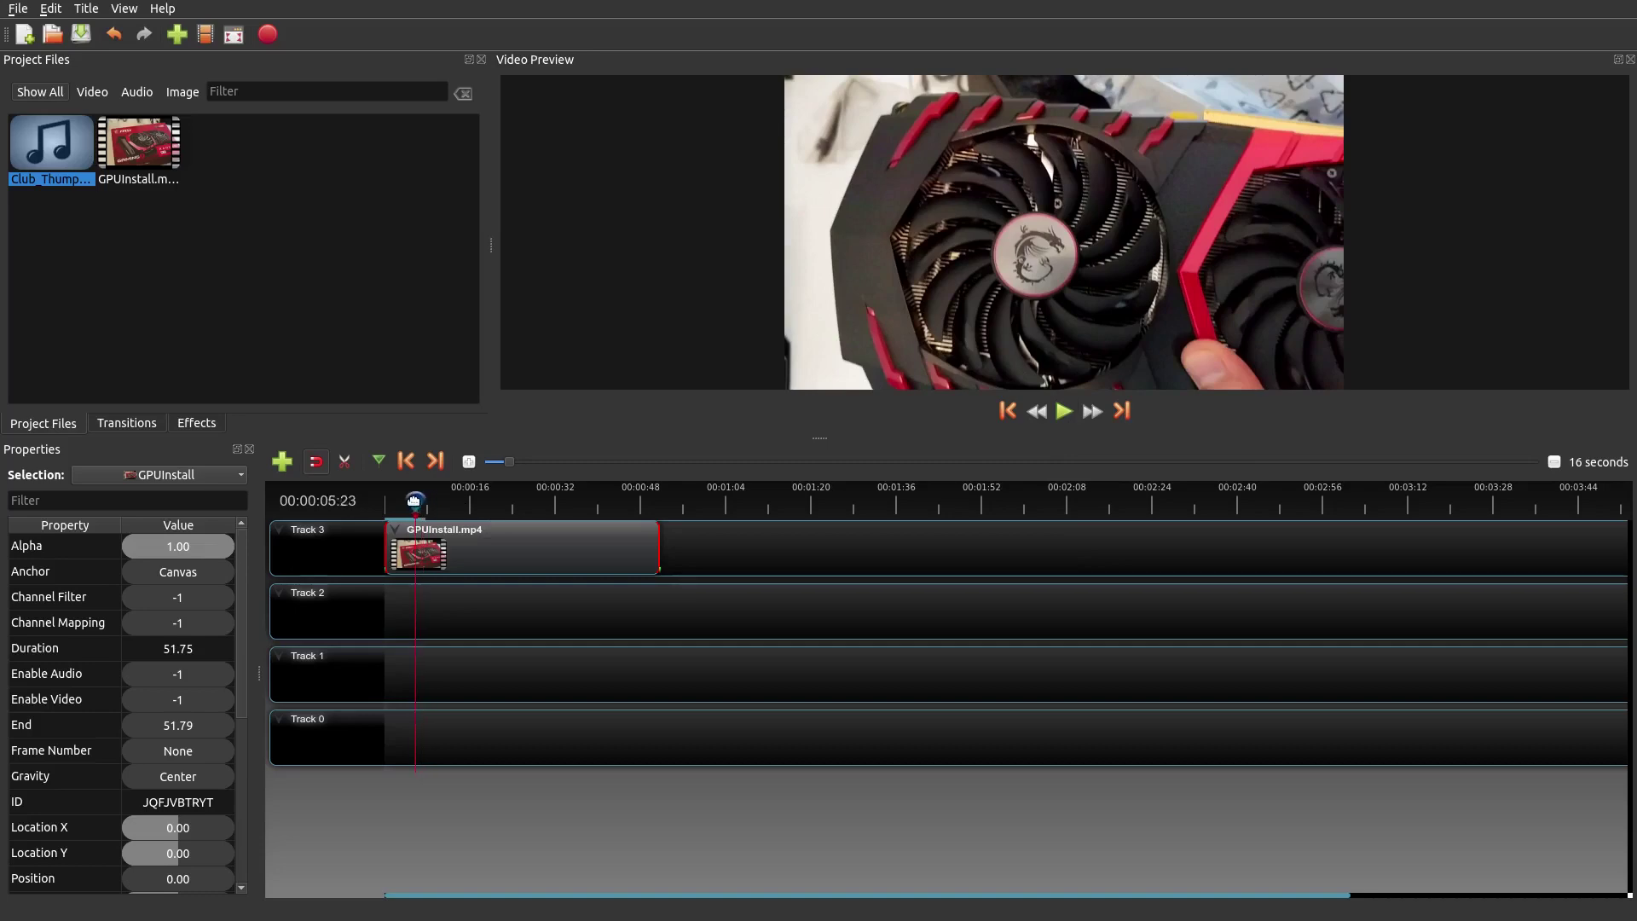
left_click_drag(424, 502, 380, 503)
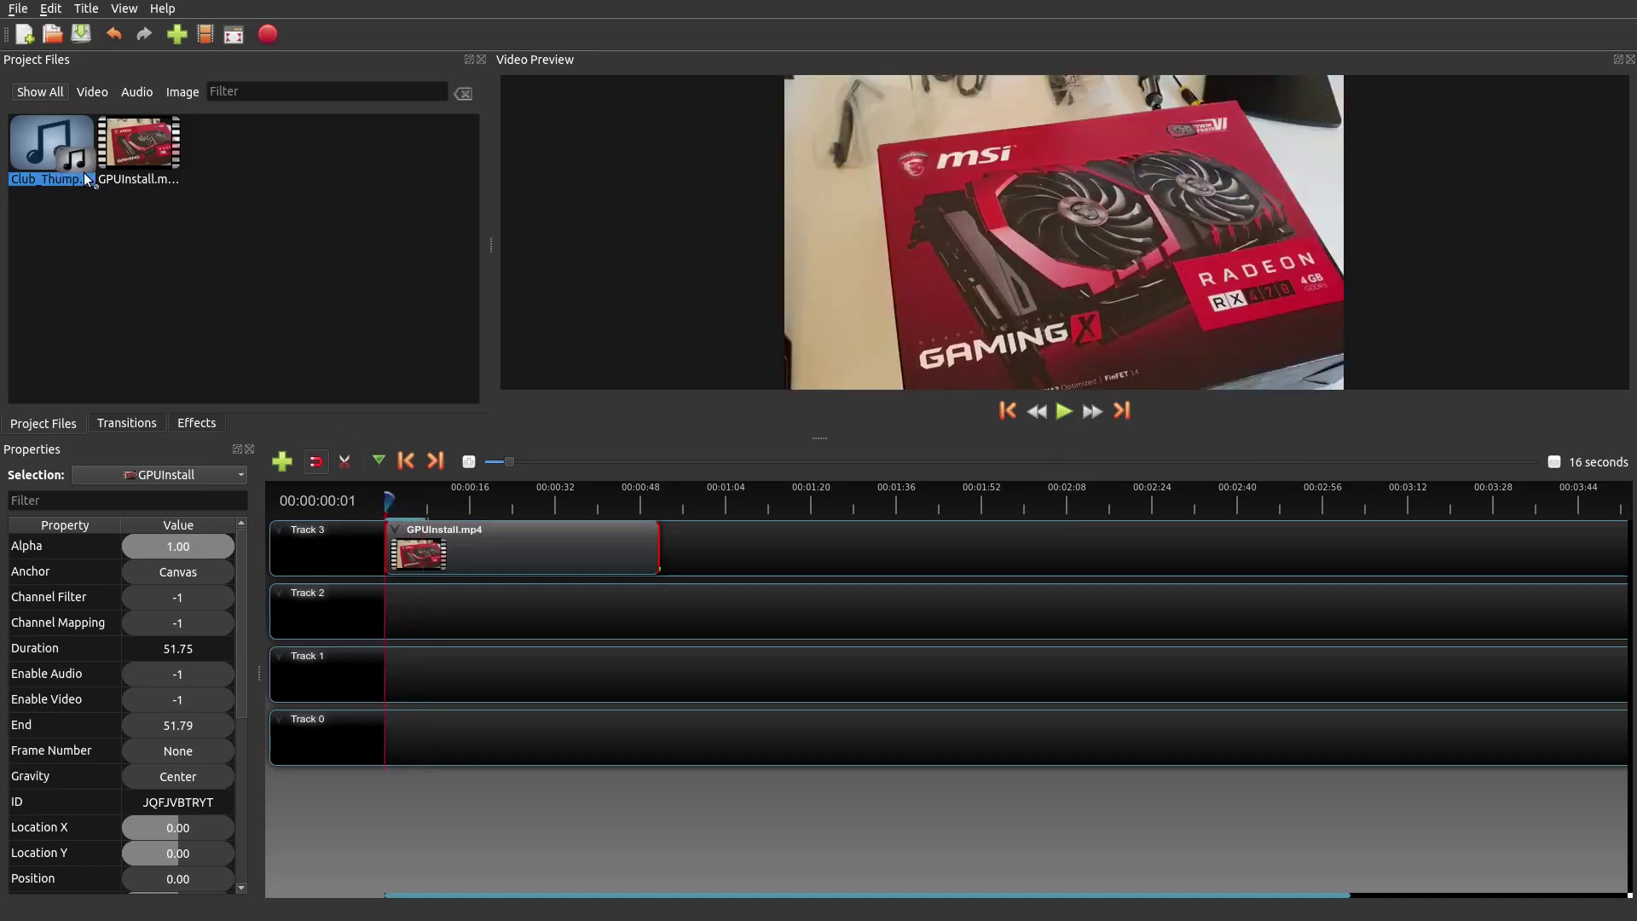
left_click_drag(85, 176, 382, 597)
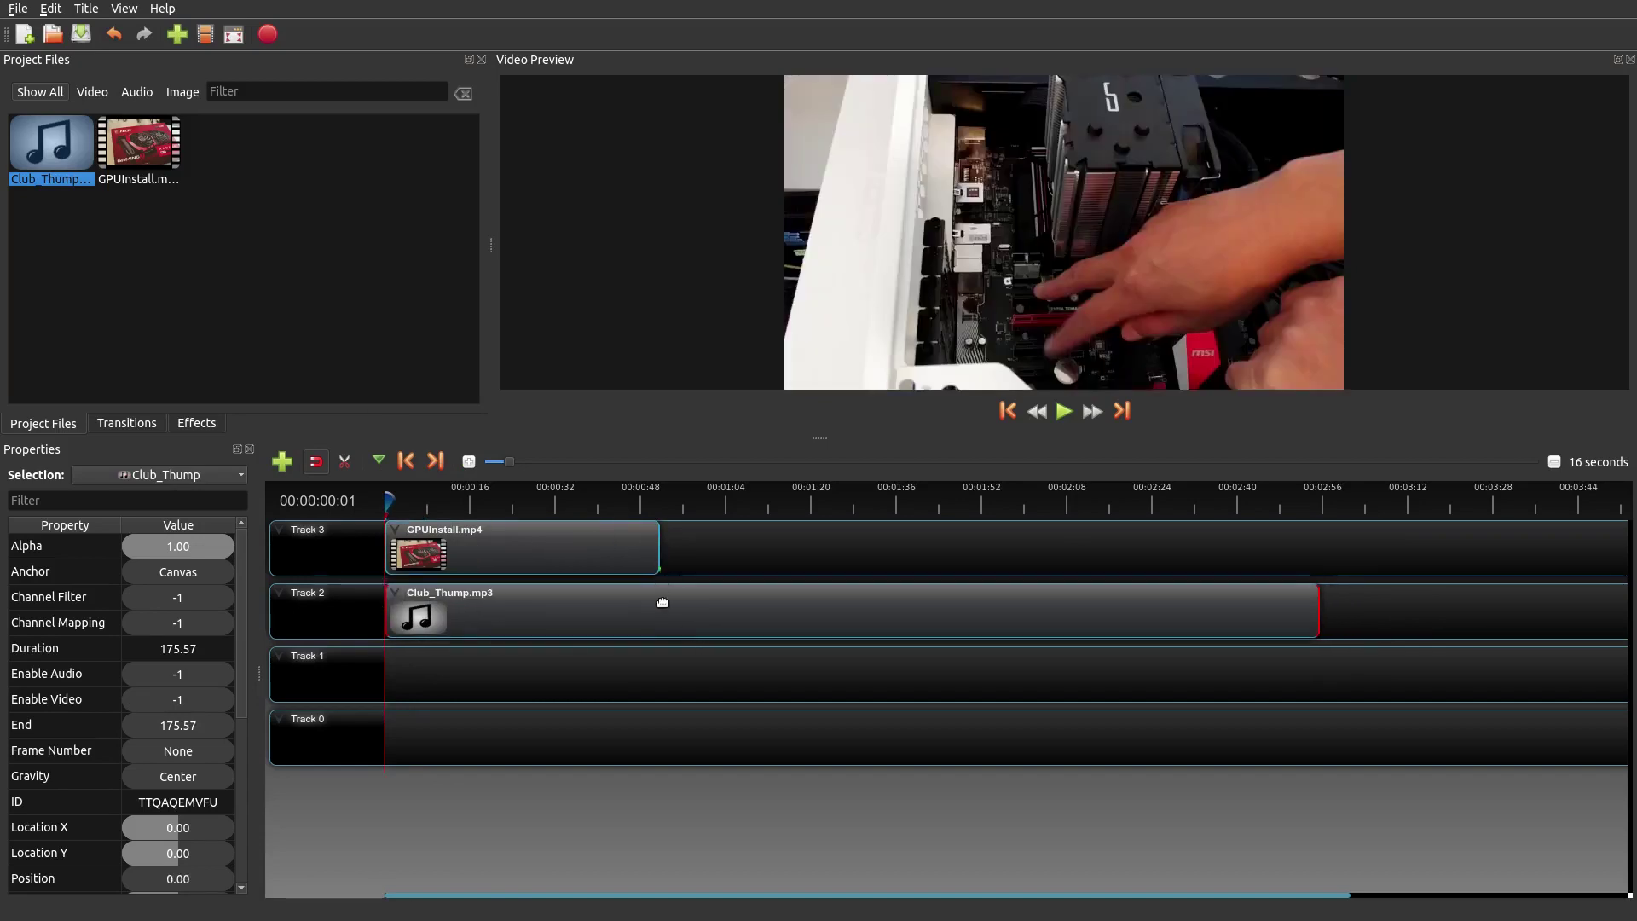
Cut the music with the Razor where the video ends and delete the leftover piece.
left_click(345, 461)
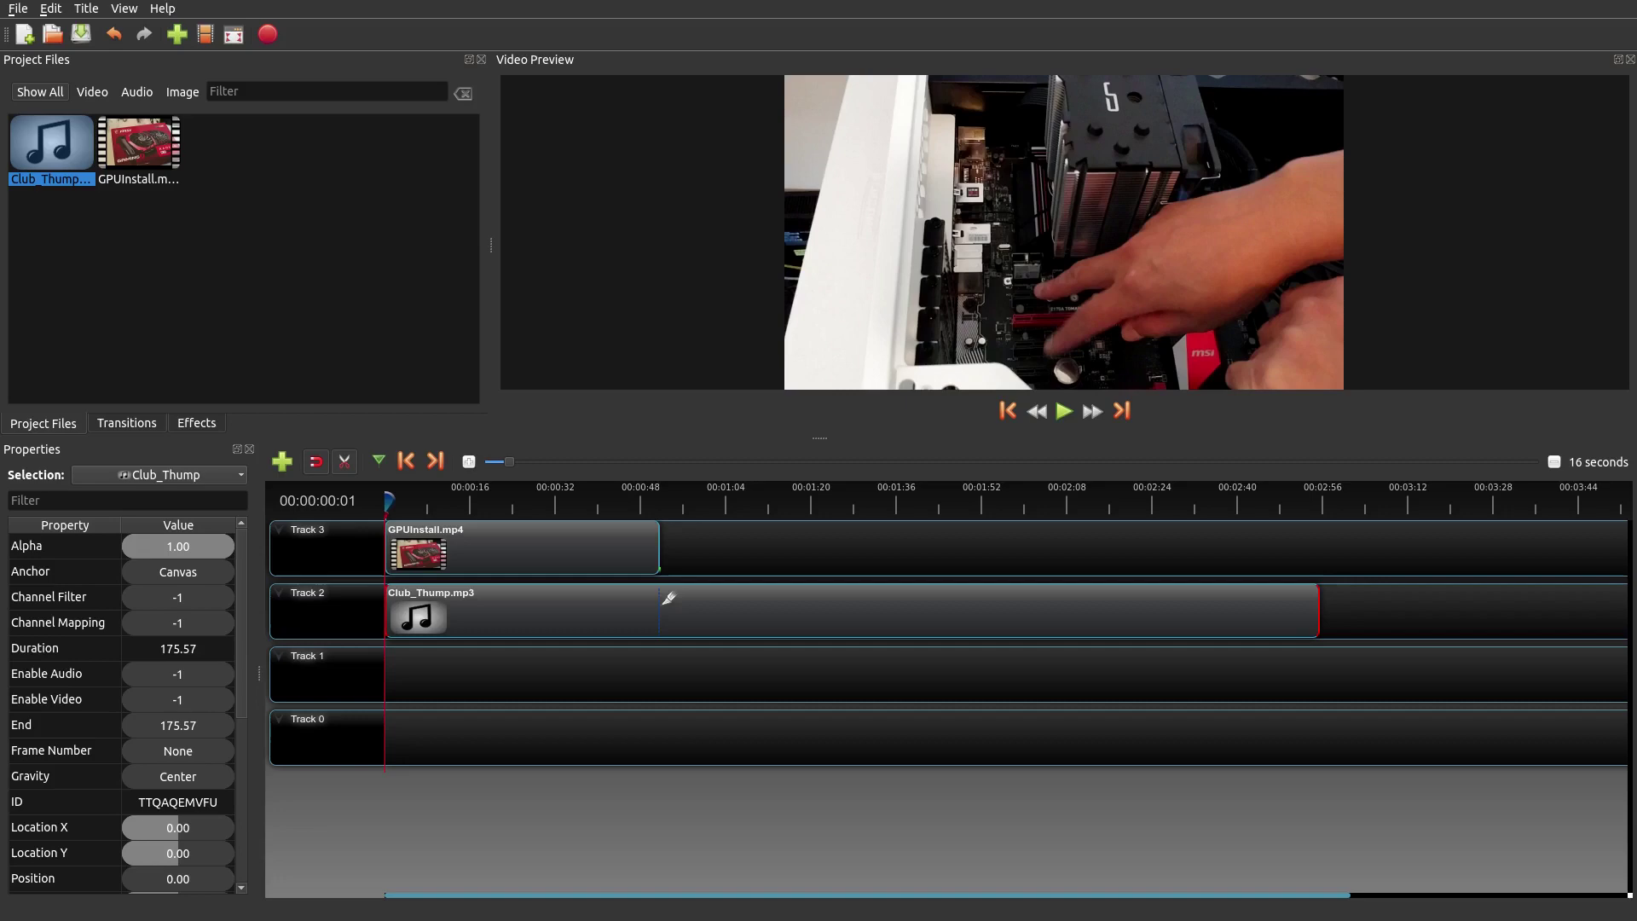
left_click(663, 602)
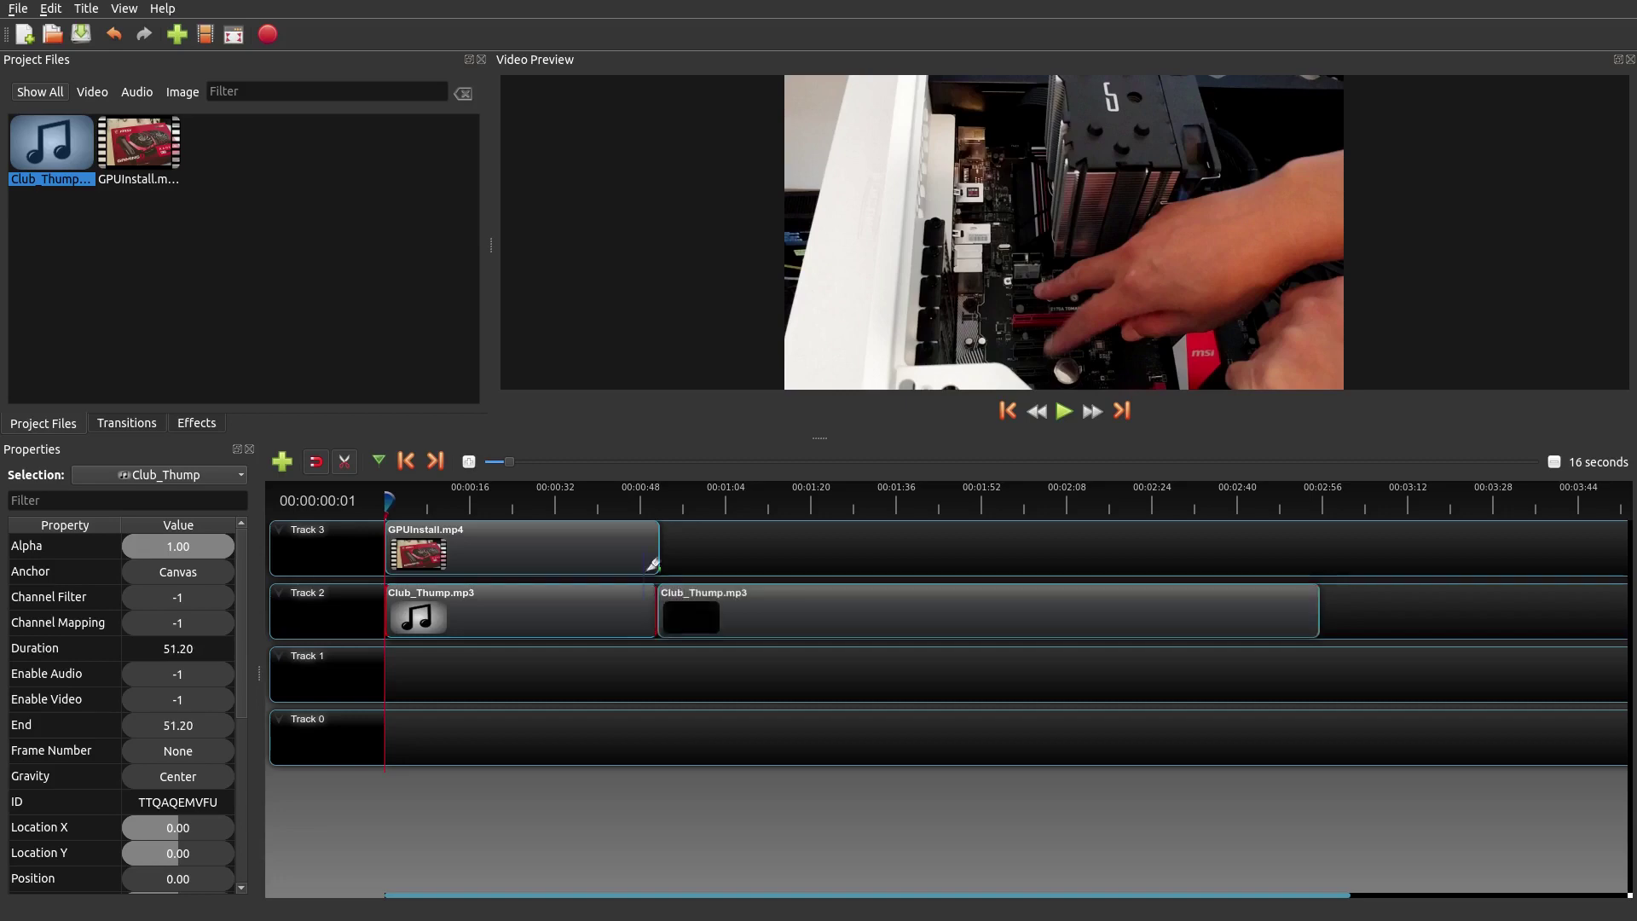
left_click(340, 465)
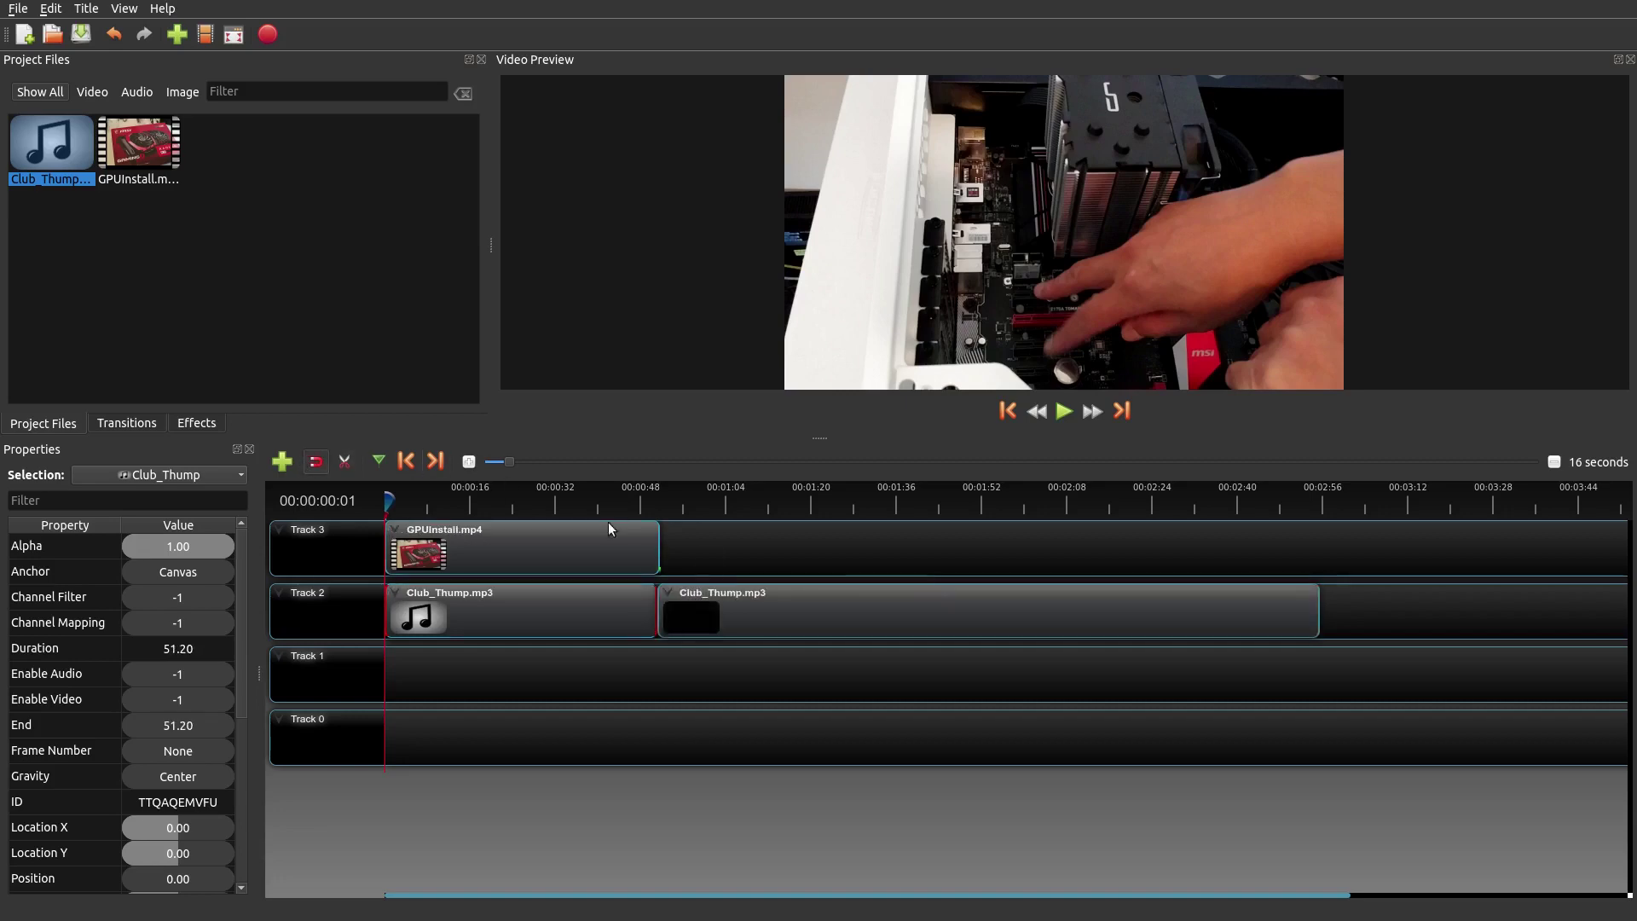
left_click(925, 629)
key("Delete")
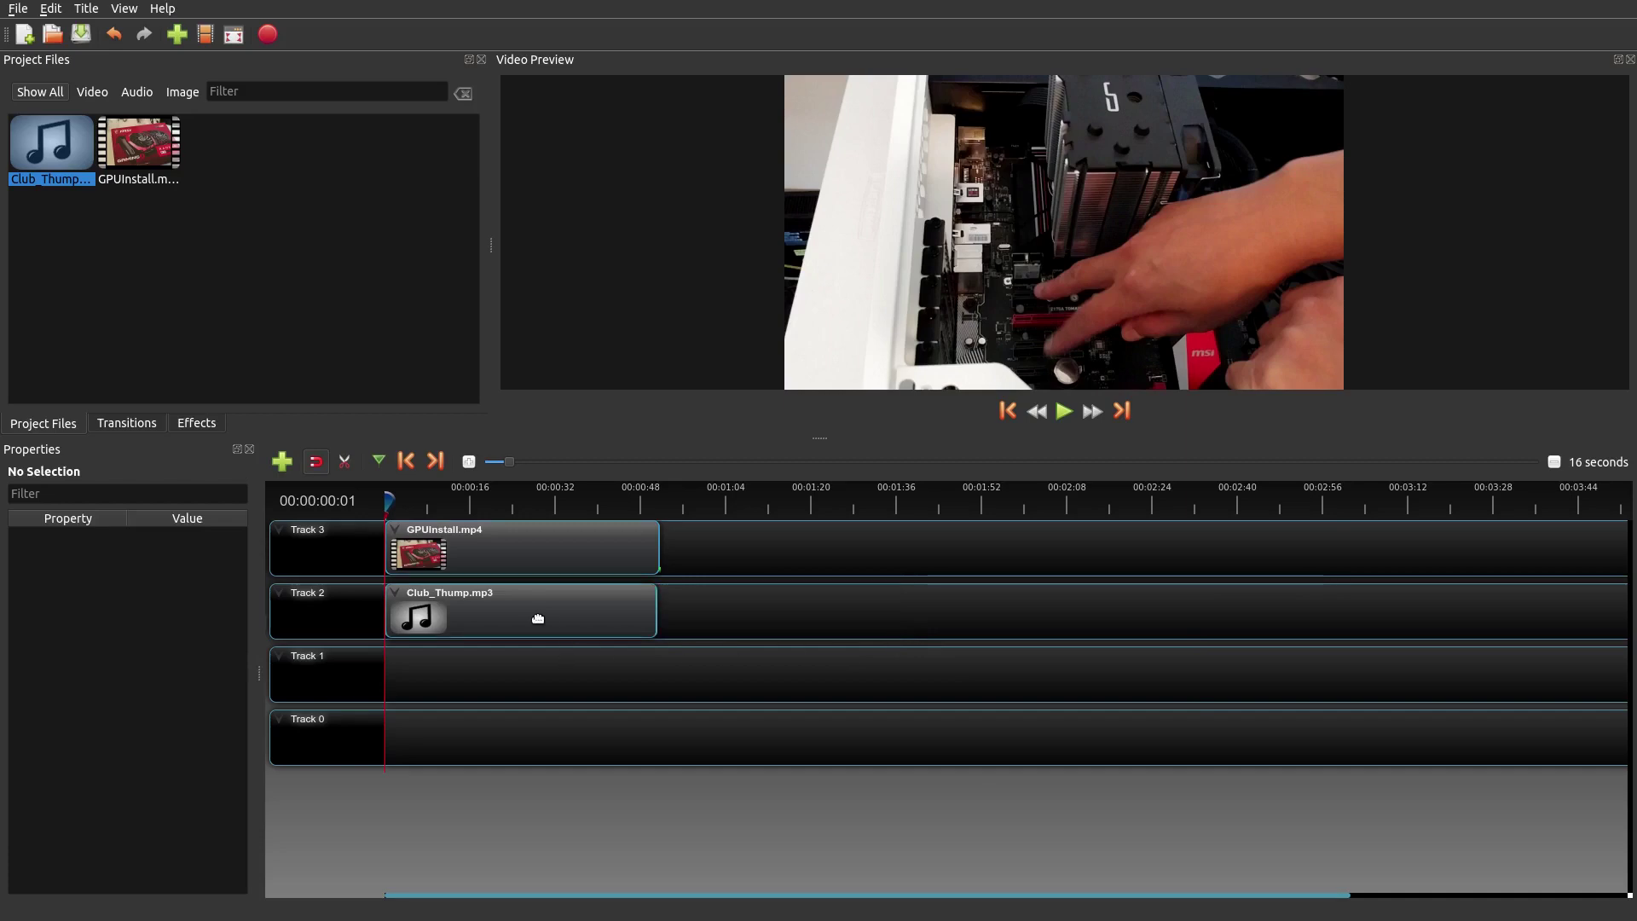
Give the trimmed music a fade in and fade out across the entire clip.
right_click(538, 619)
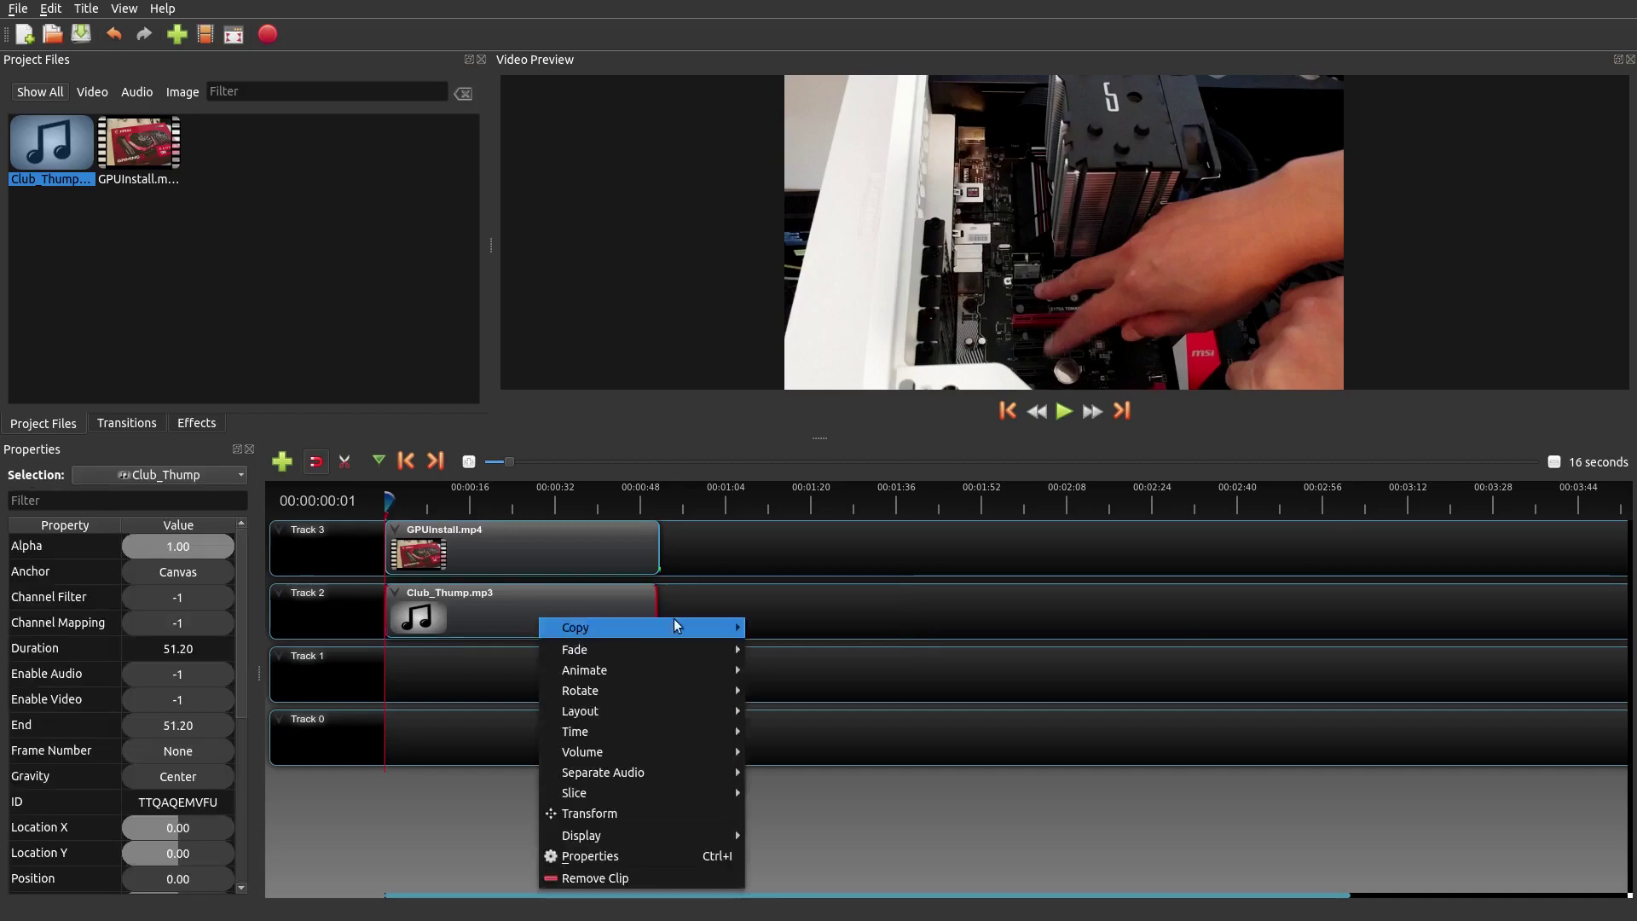
left_click(826, 675)
right_click(510, 610)
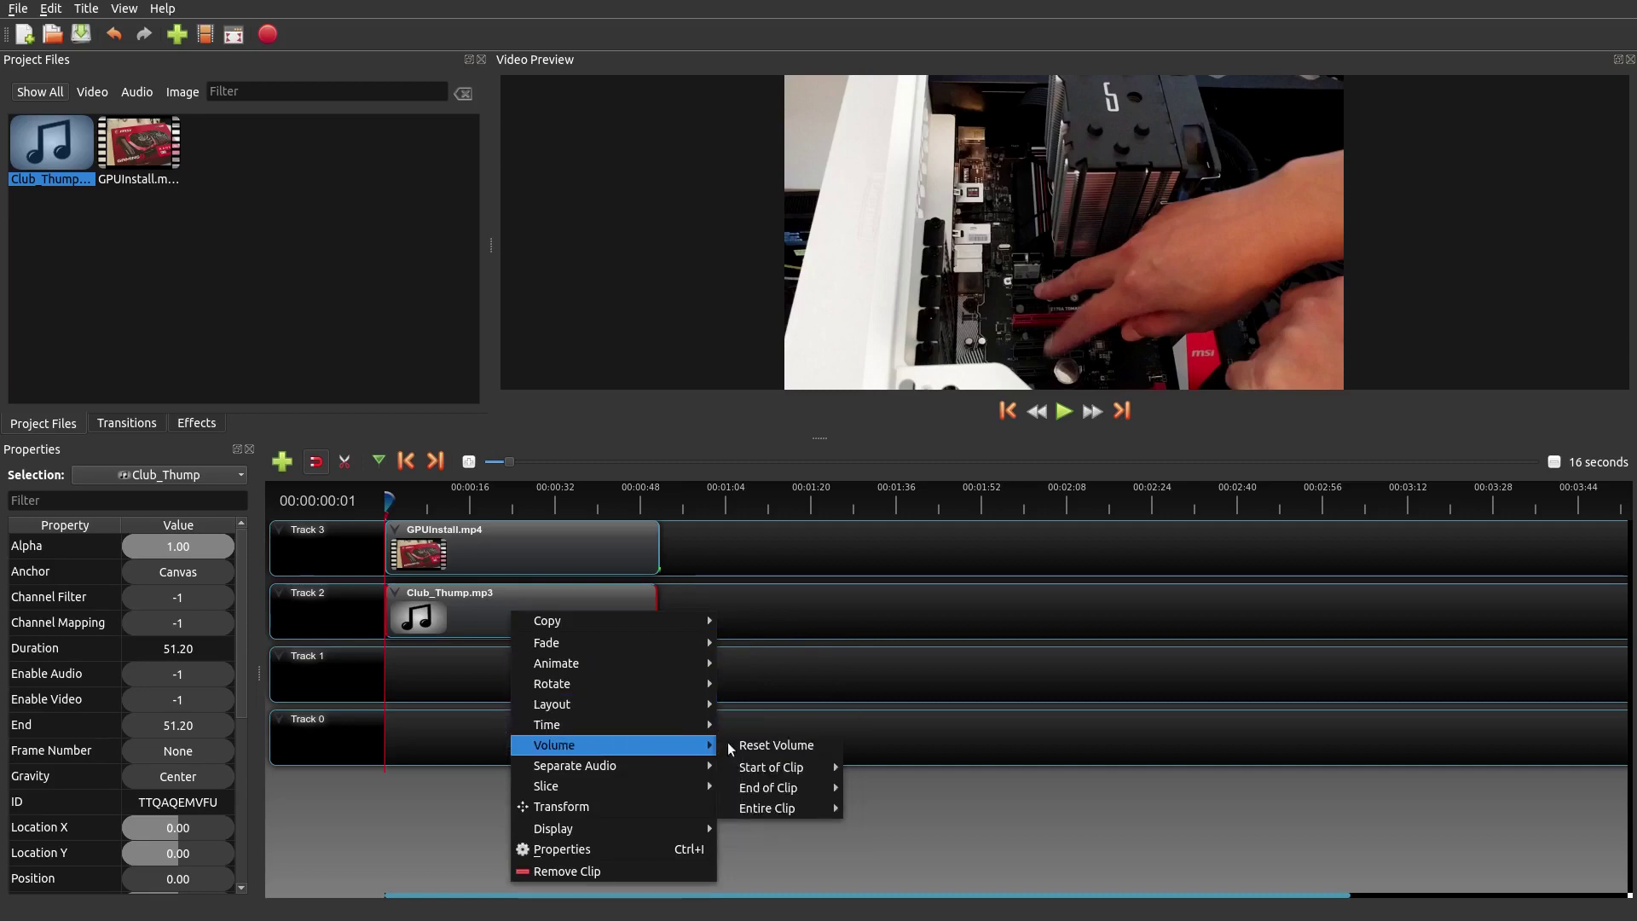
mouse_move(582, 750)
mouse_move(768, 806)
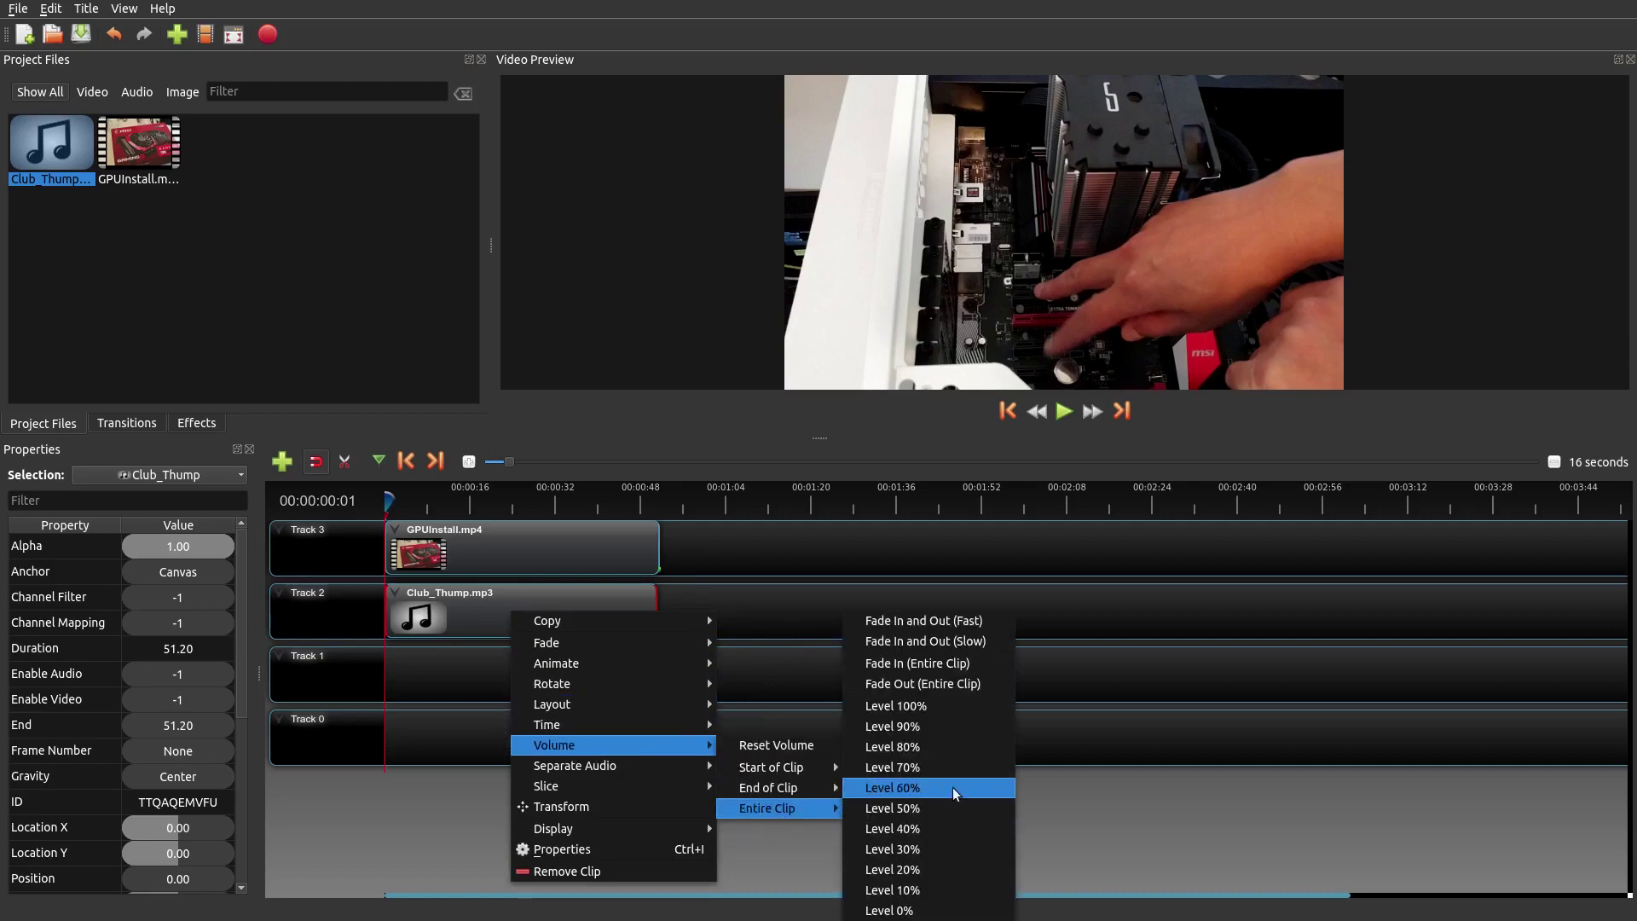
left_click(956, 648)
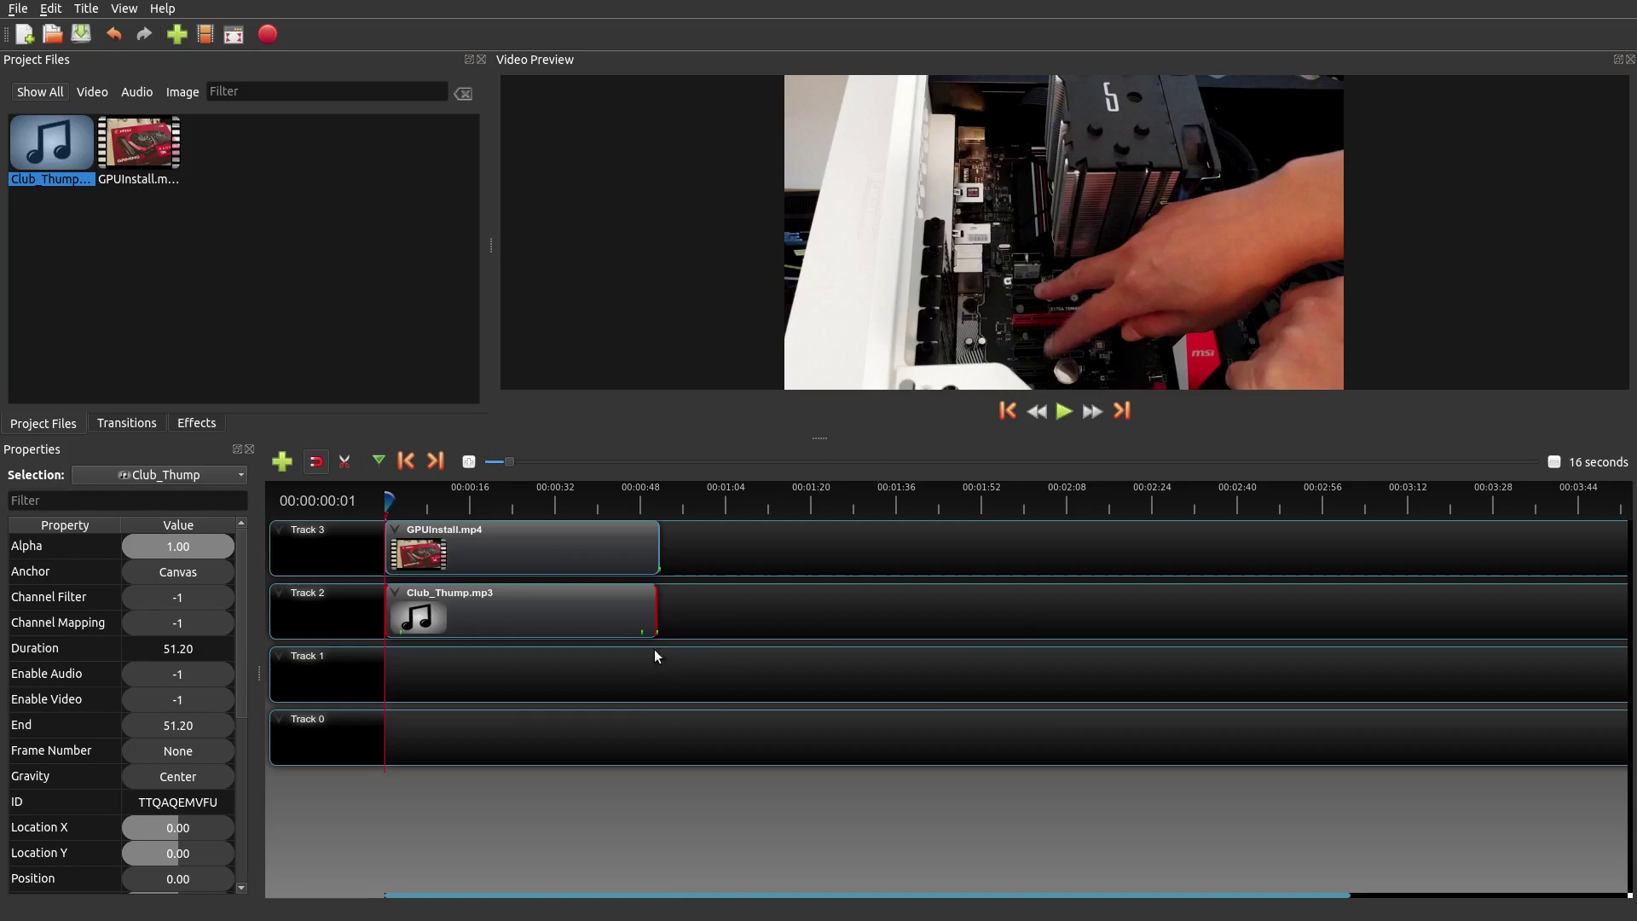
Play from the start and from about 45 seconds to hear the fades, then rewind.
left_click(1056, 420)
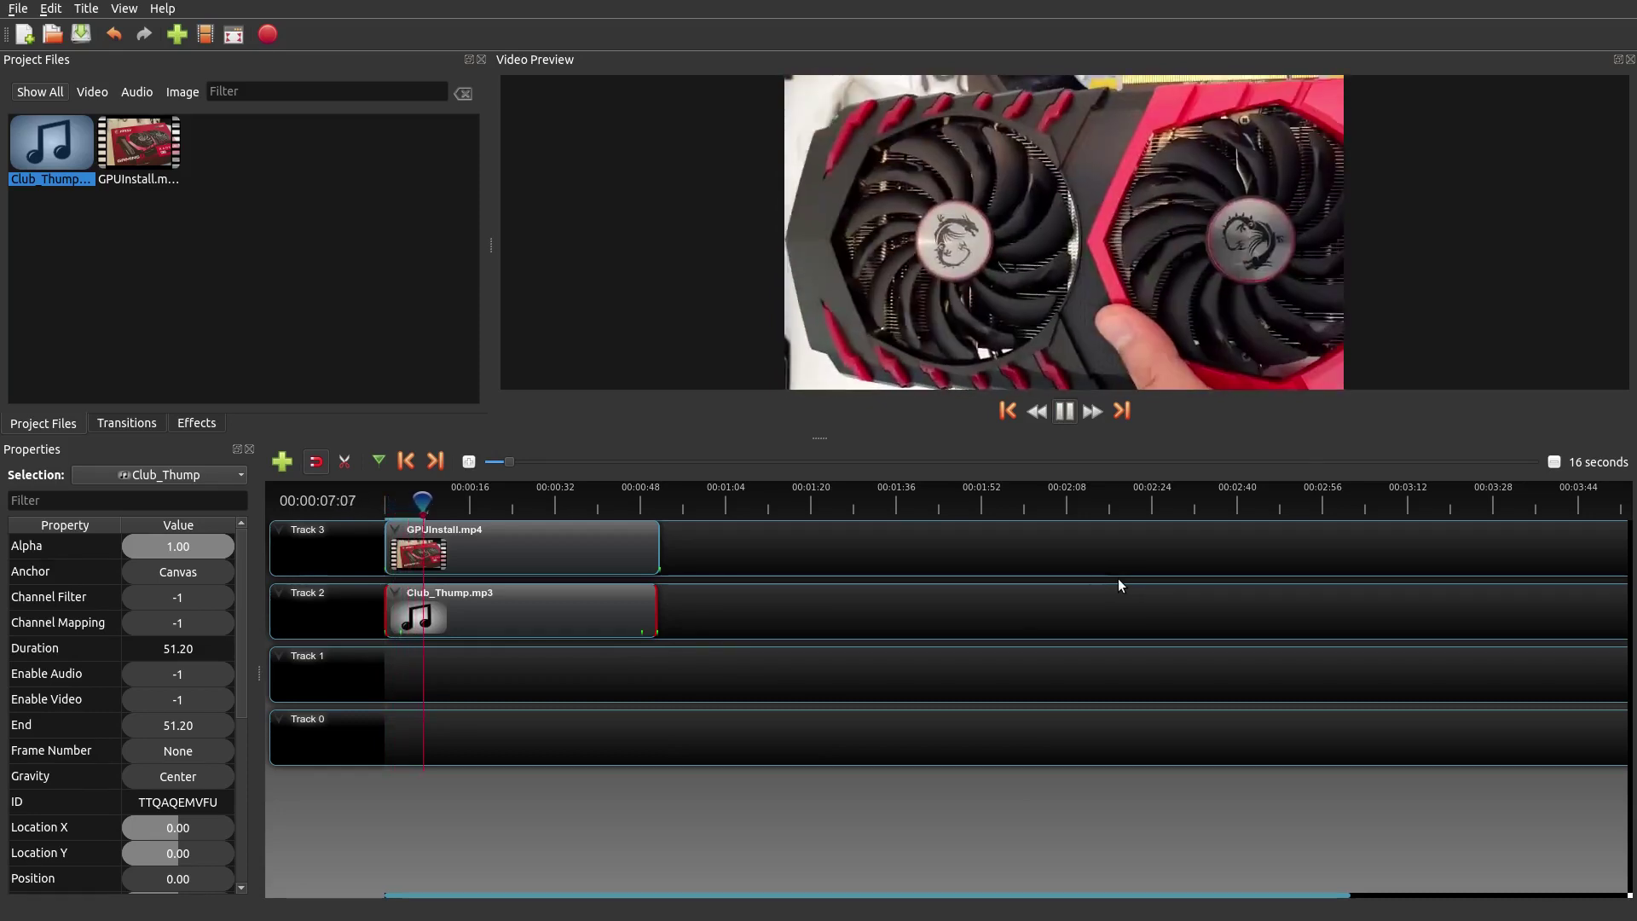
left_click(1069, 416)
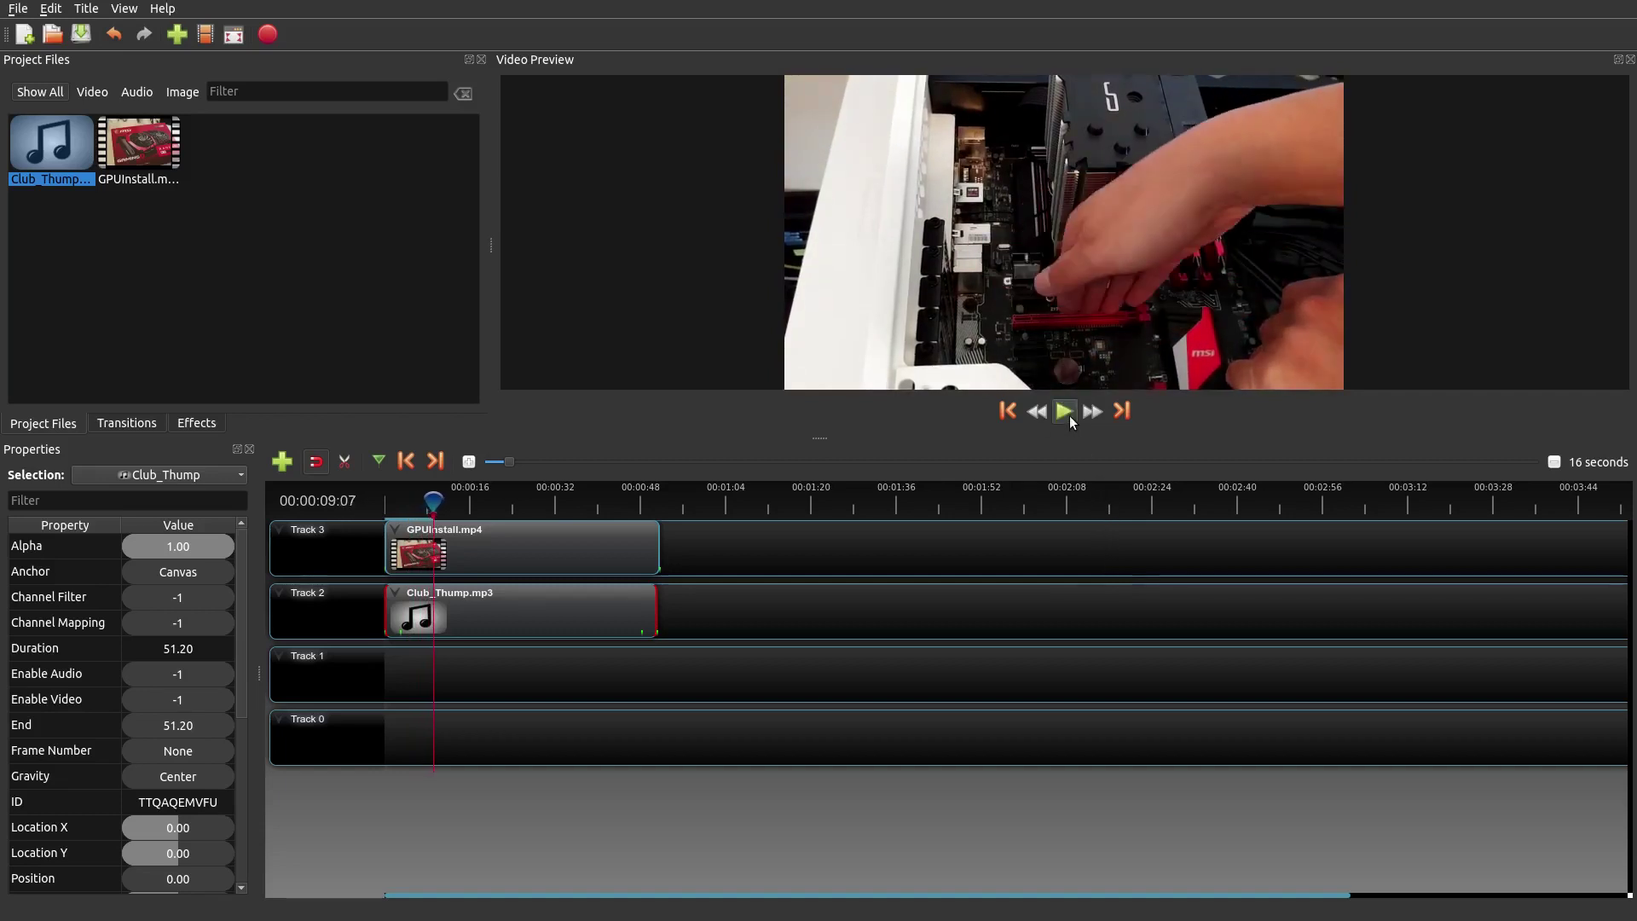
left_click(627, 506)
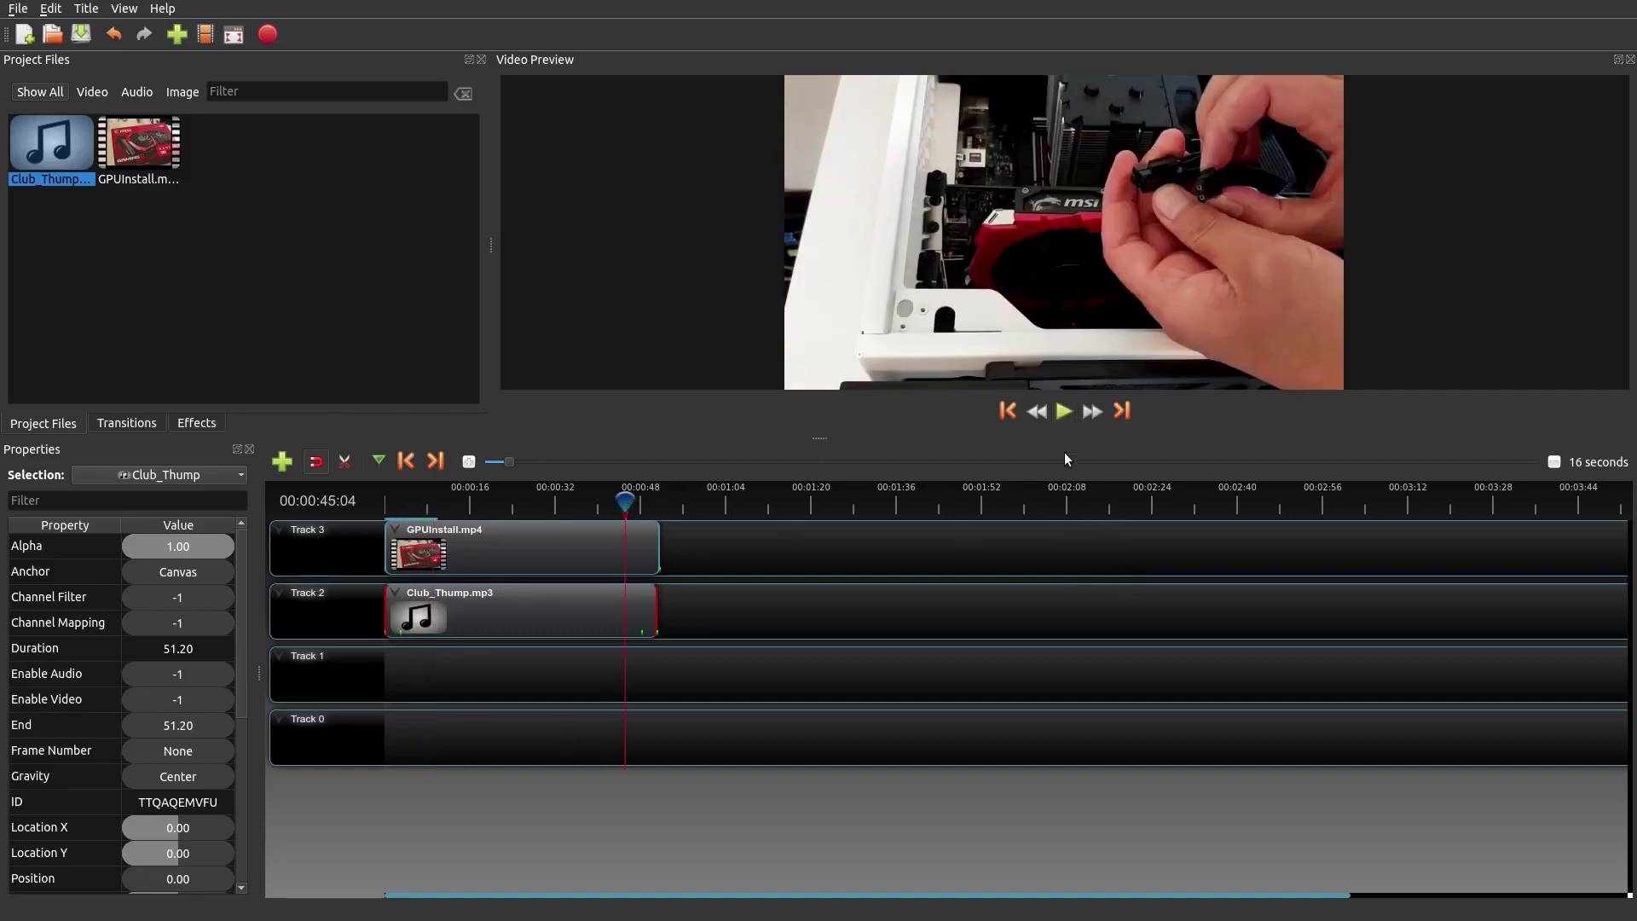
left_click(1064, 412)
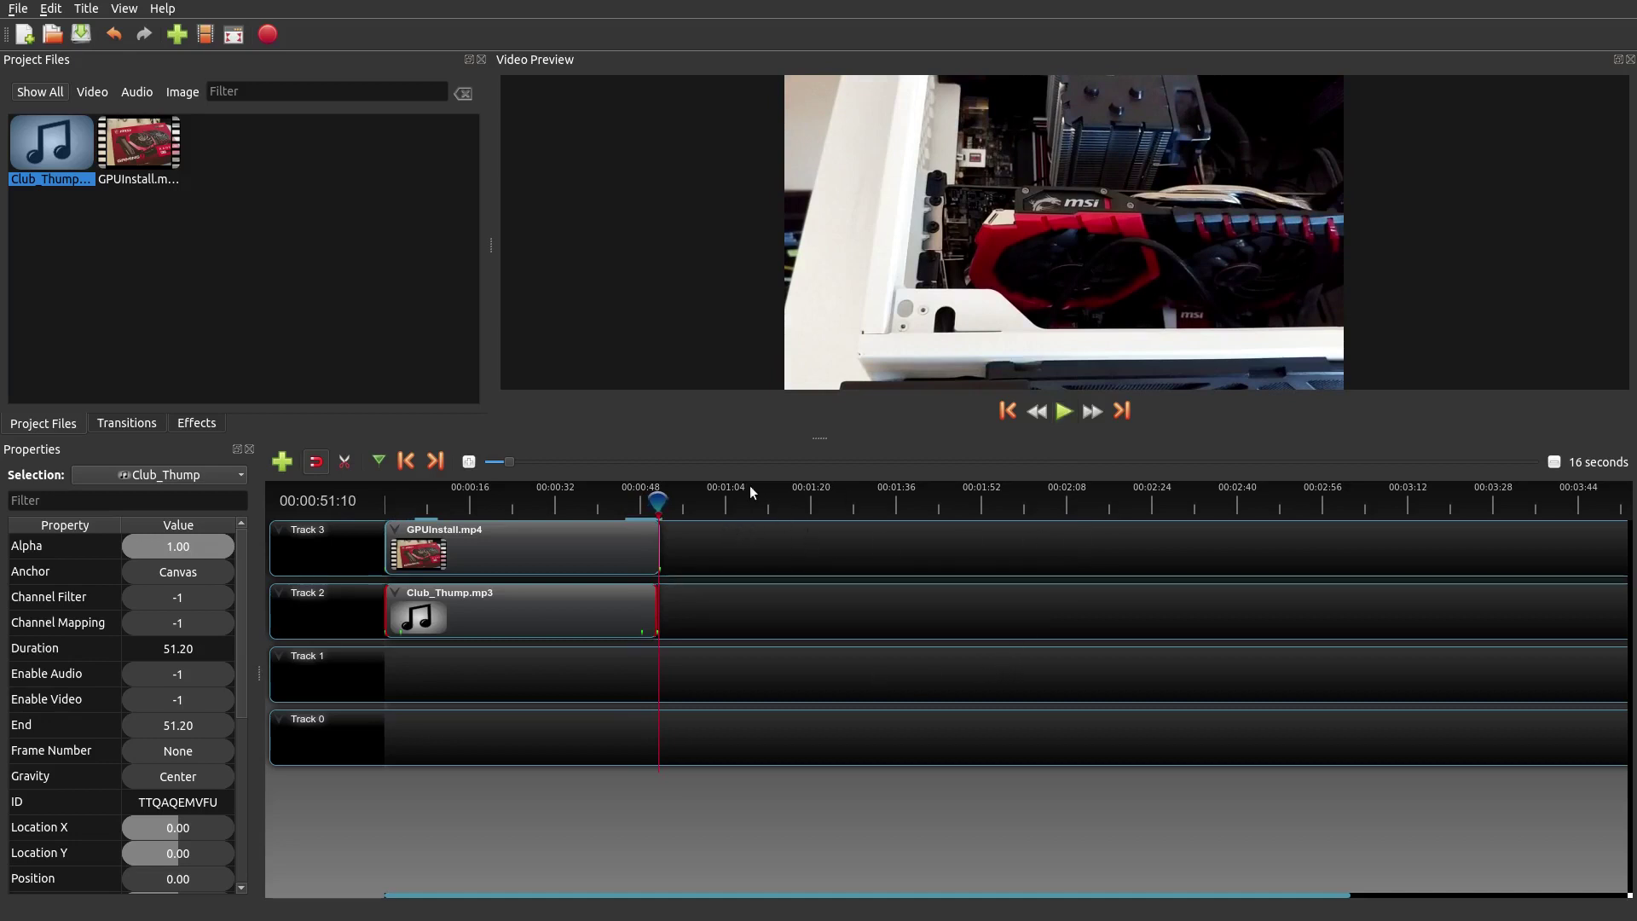
left_click_drag(662, 499, 378, 498)
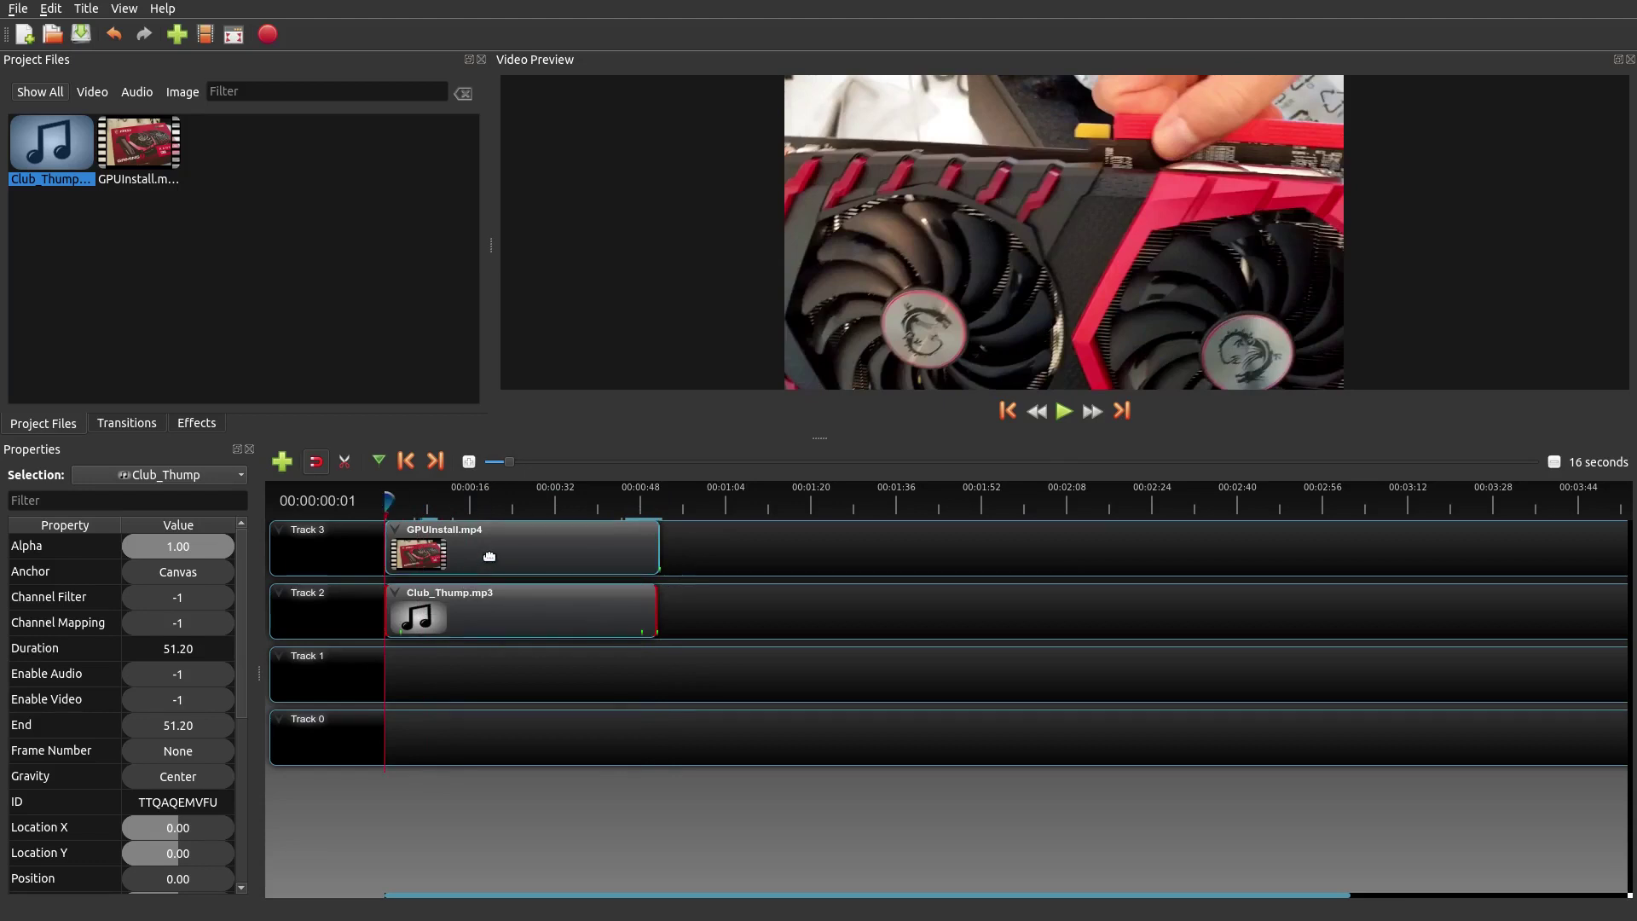
Give the GPUInstall video a slow fade out at the end of the clip.
left_click(545, 555)
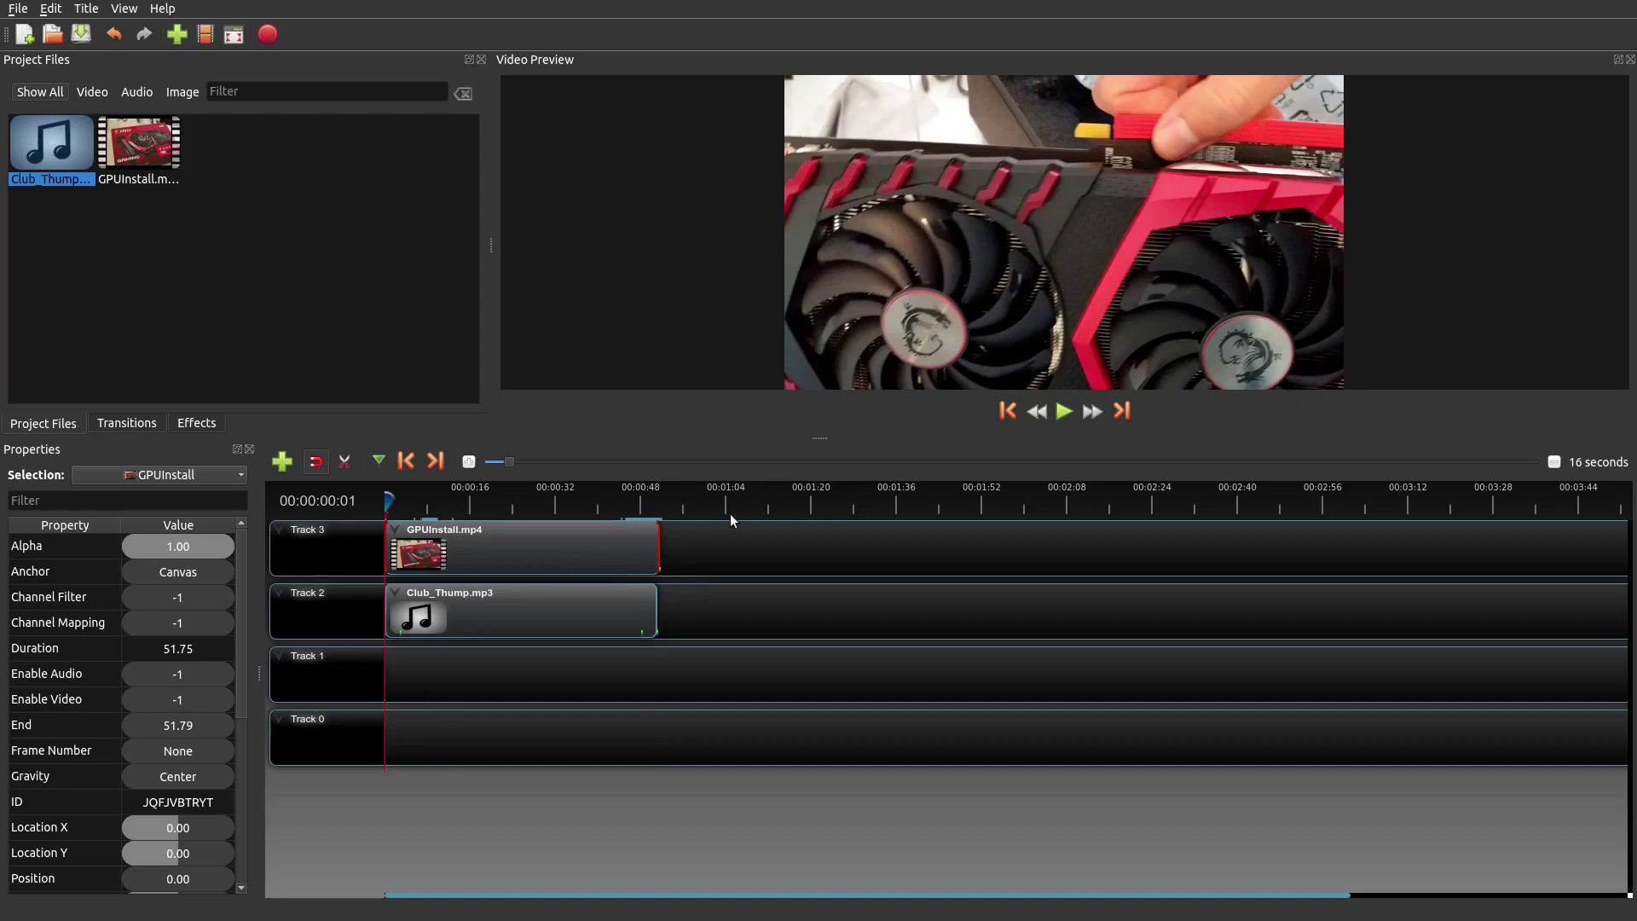
right_click(617, 539)
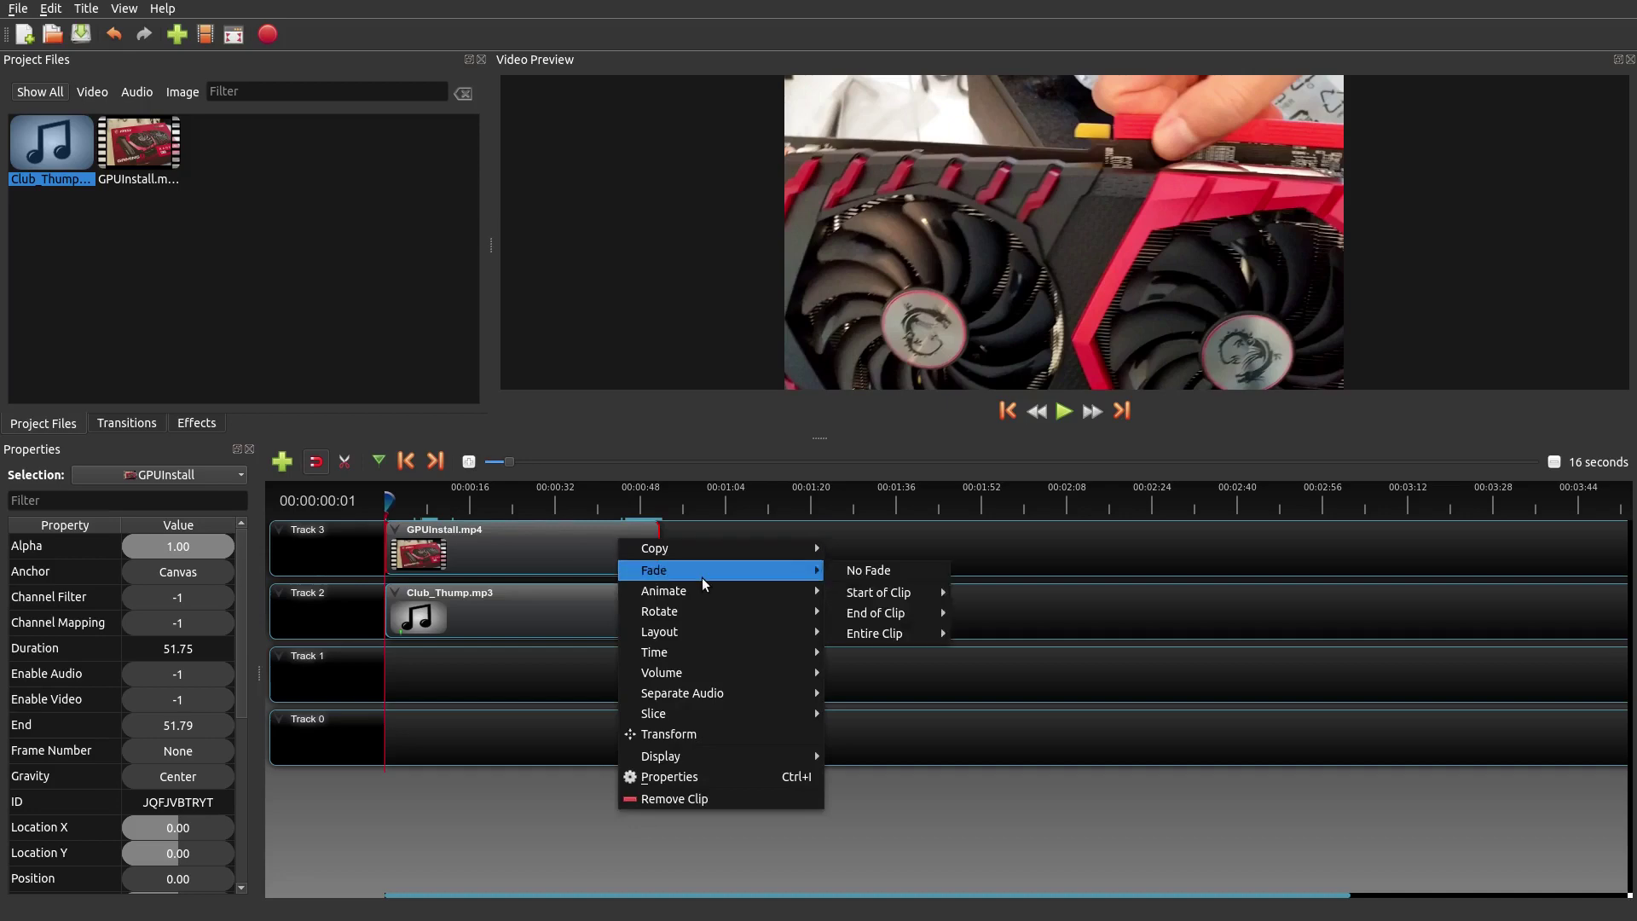
mouse_move(876, 613)
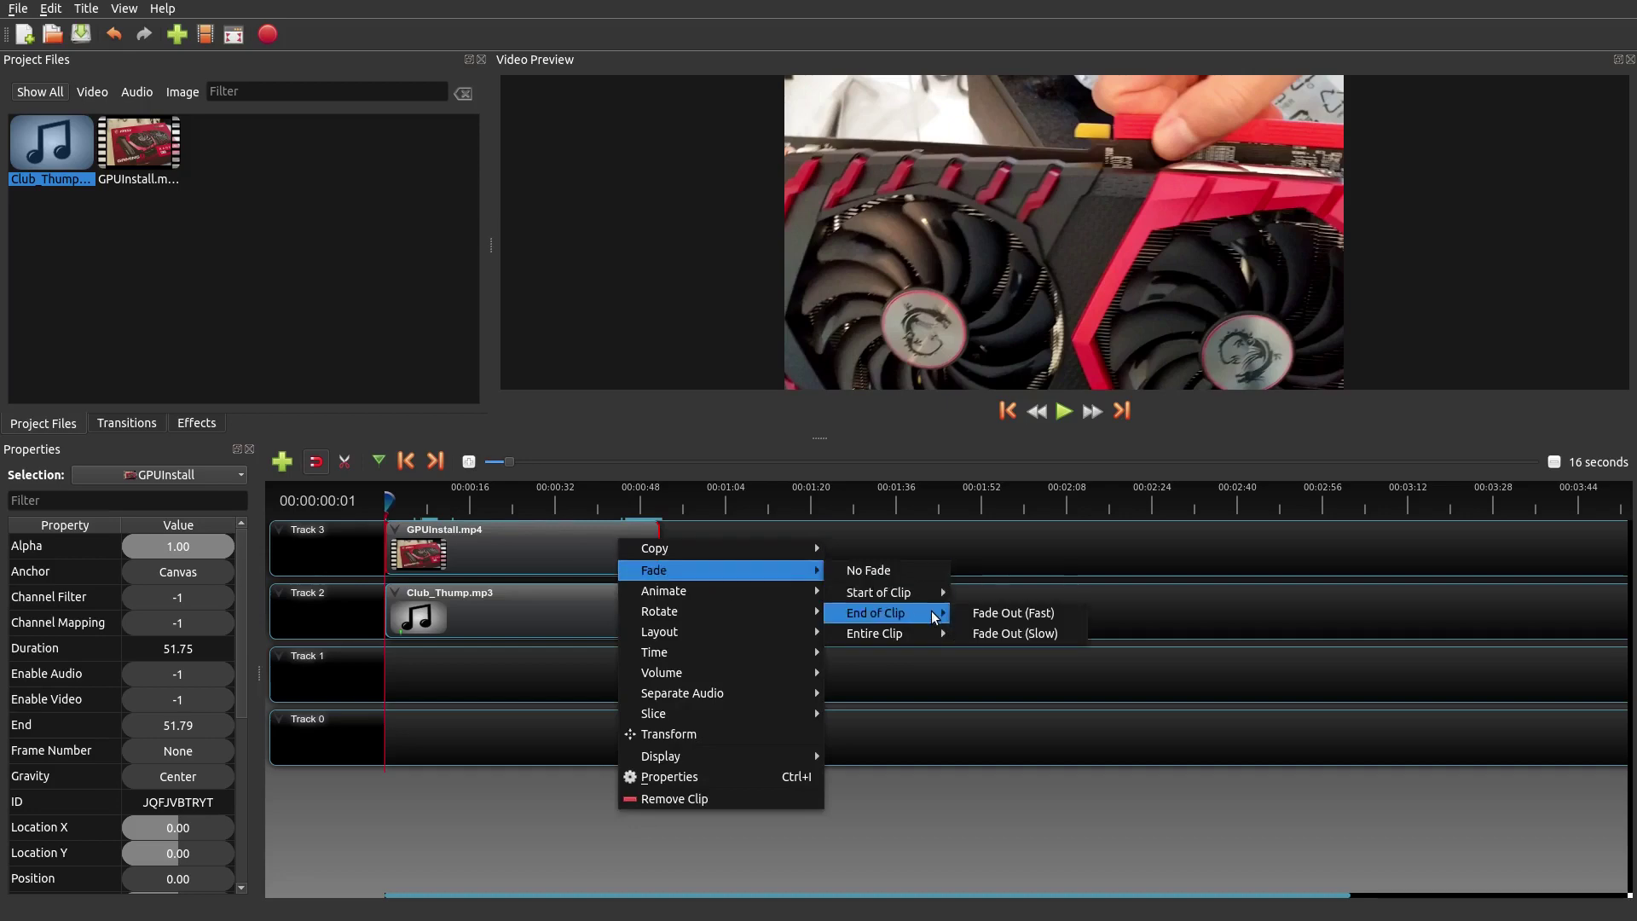
left_click(1010, 633)
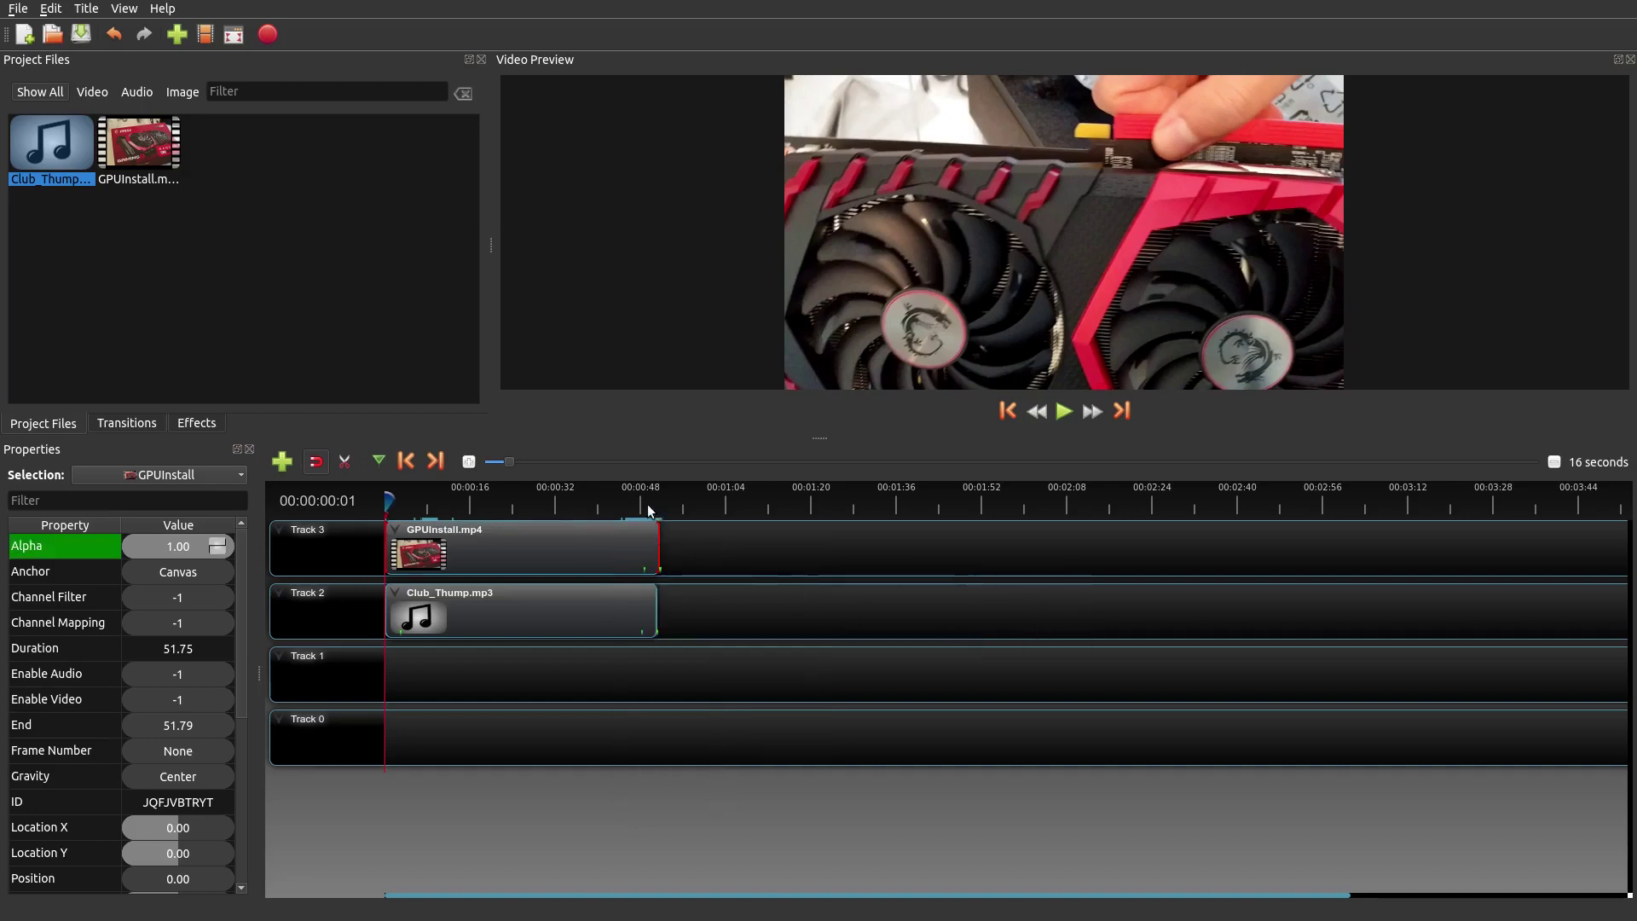
Play from about 43 seconds to check the fade, then rewind near the start.
left_click(619, 503)
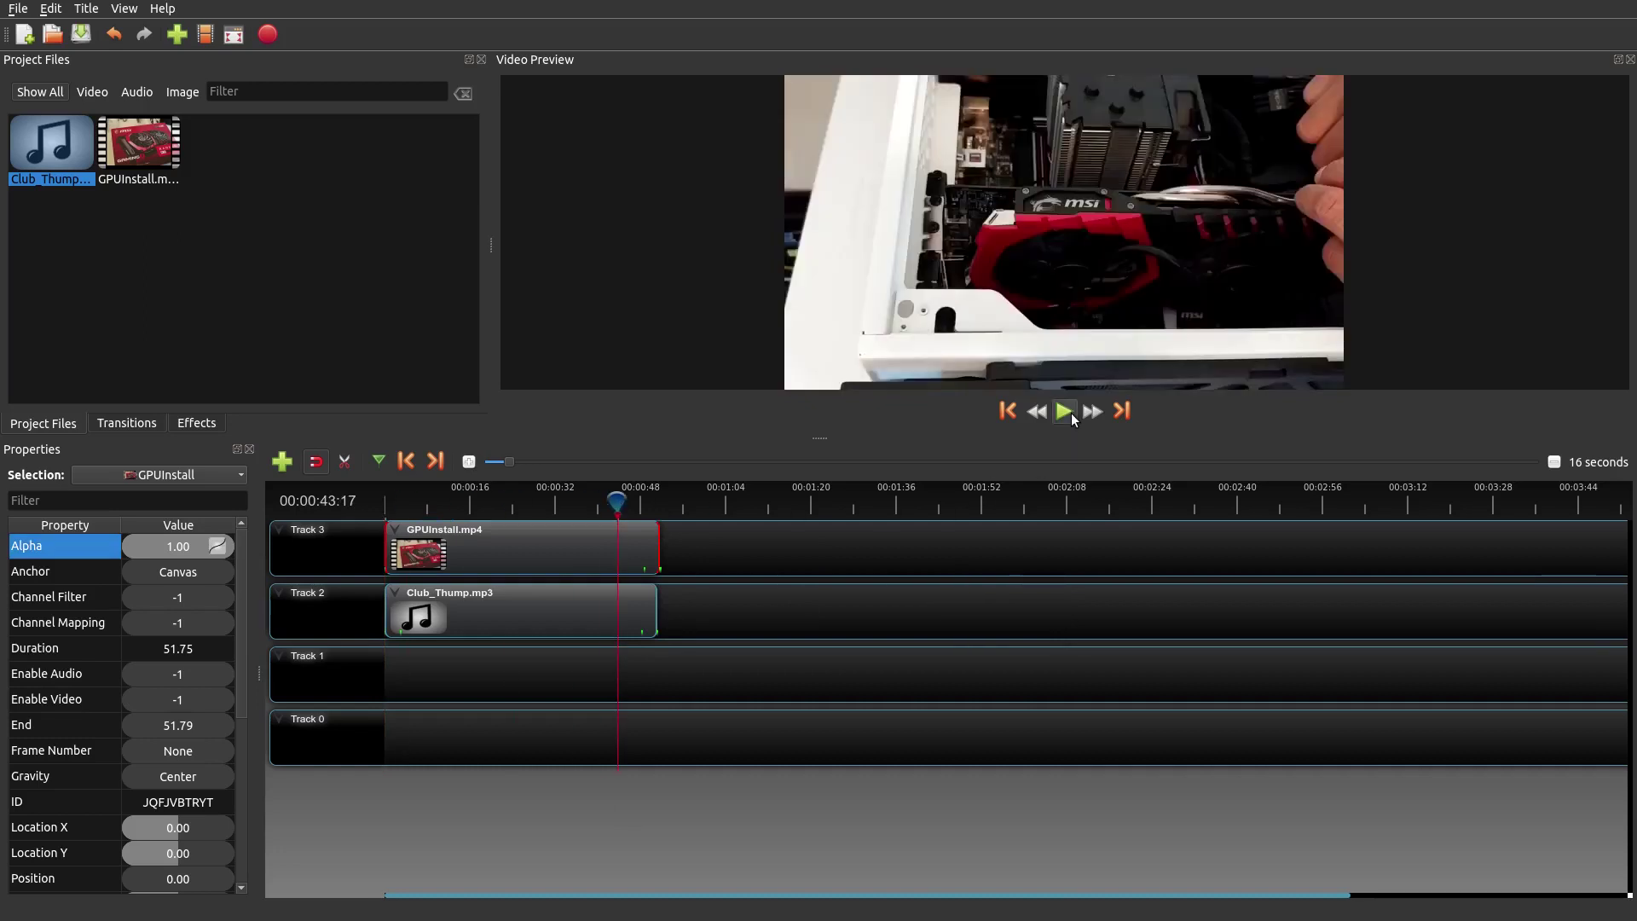
left_click(1071, 413)
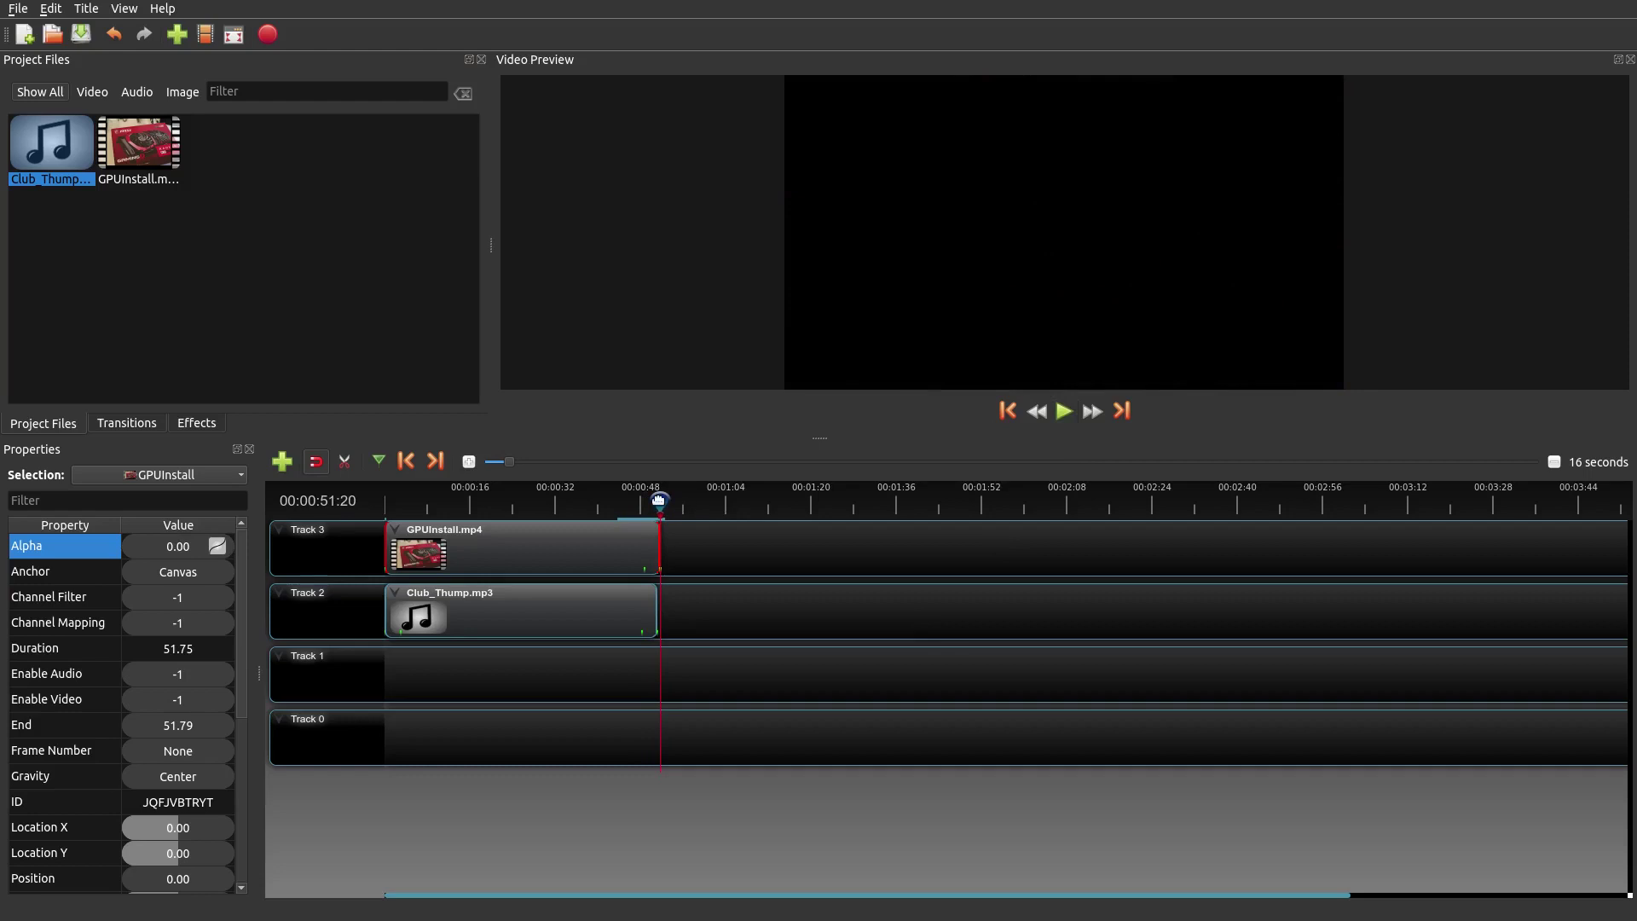
left_click_drag(658, 501, 380, 509)
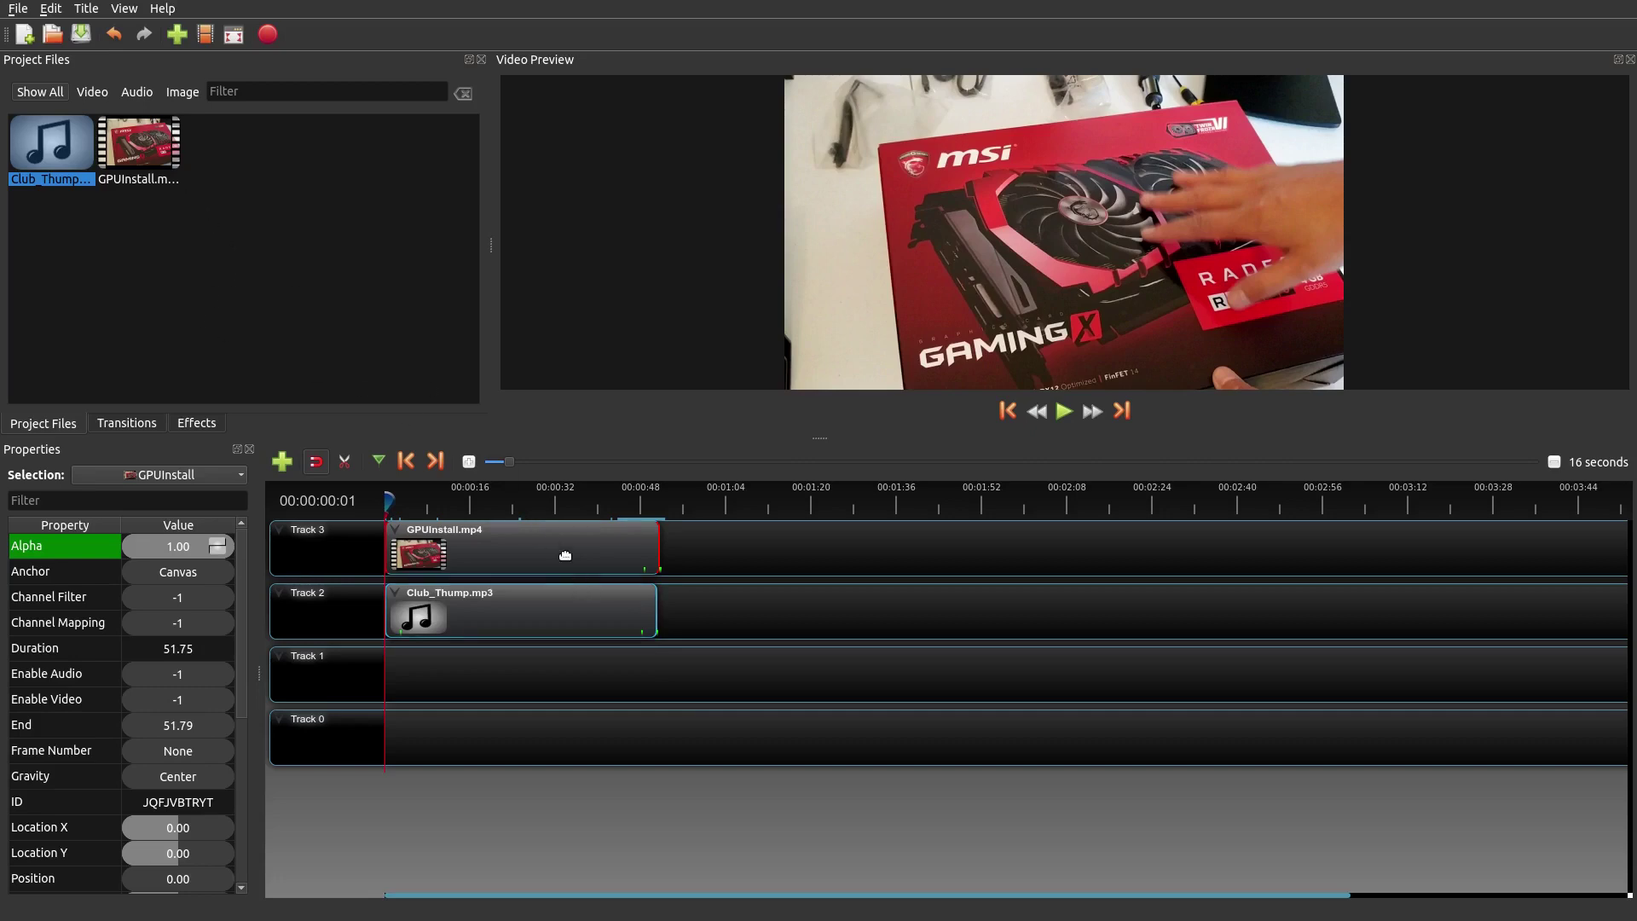
left_click(732, 627)
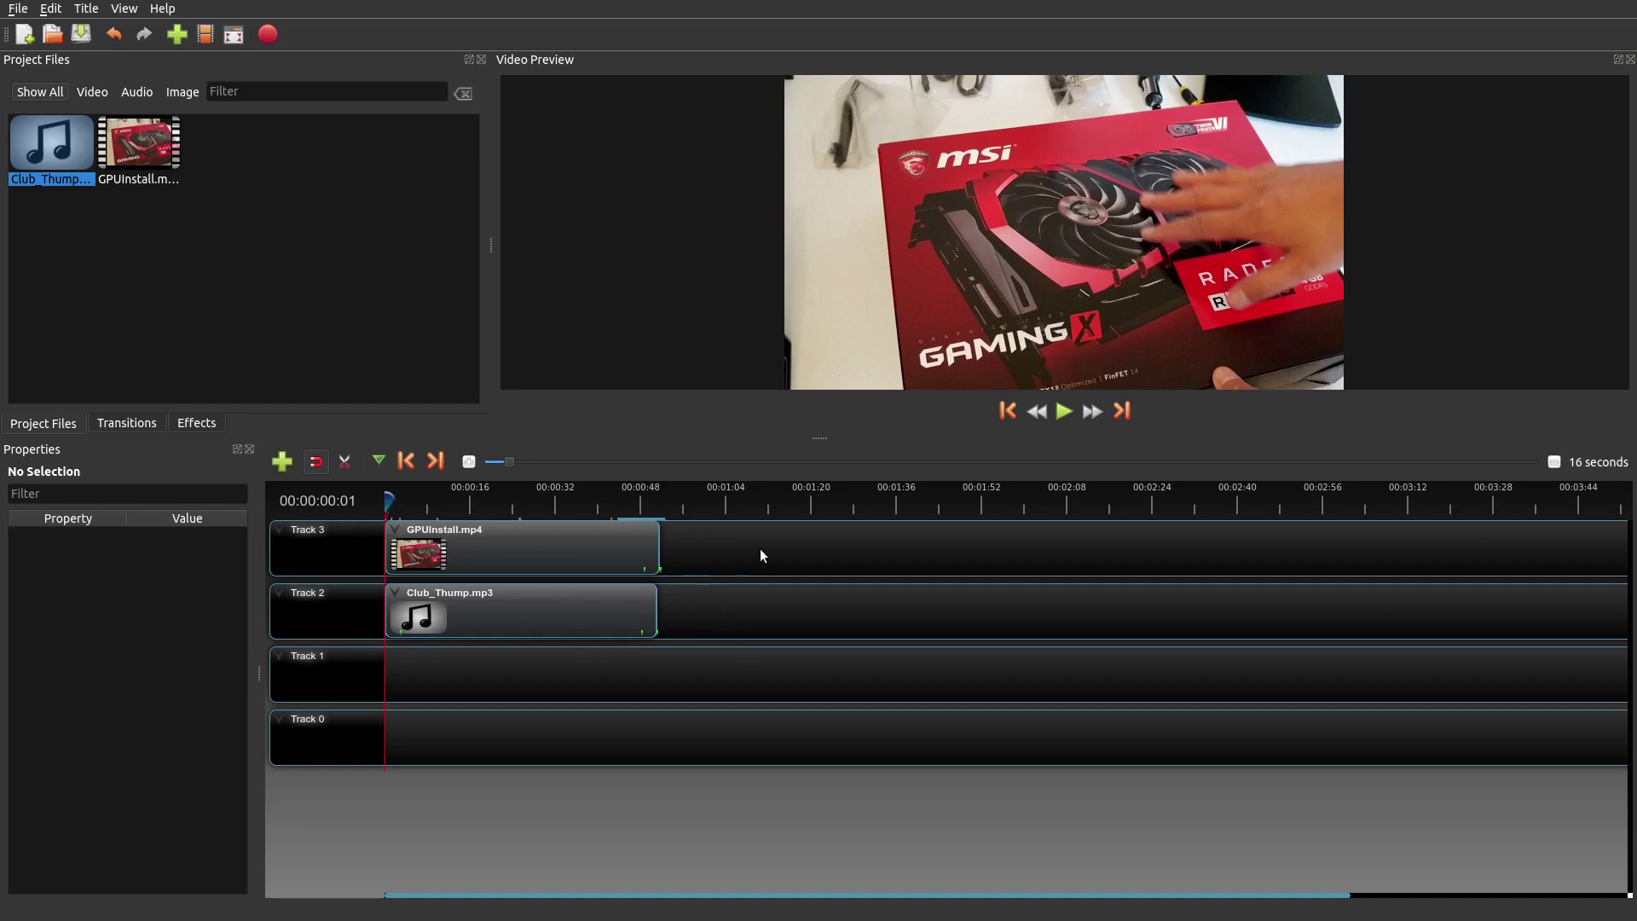